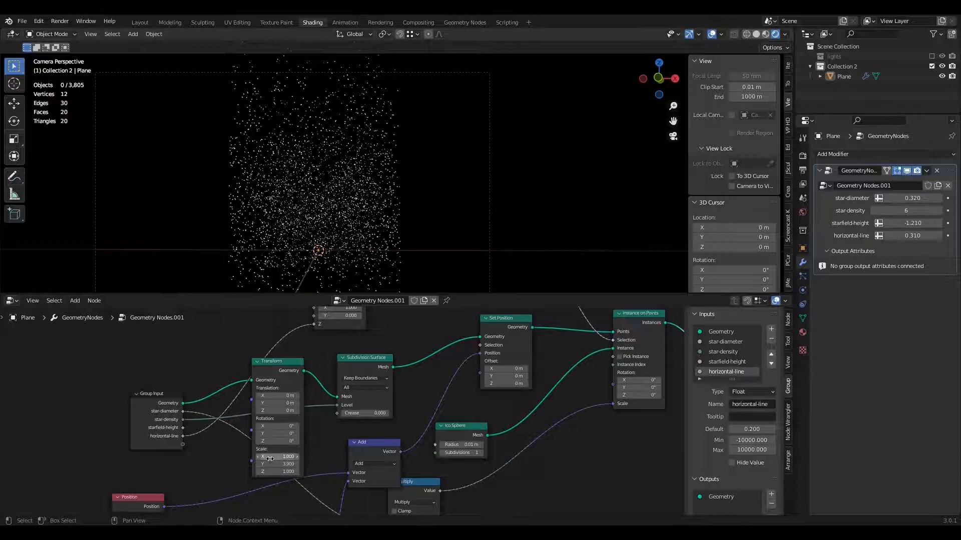
Set the Transform node's scale to 2.4 on X and 3.9 on Y to widen the starfield.
left_click_drag(277, 457, 348, 456)
scroll(306, 236, "up", 3)
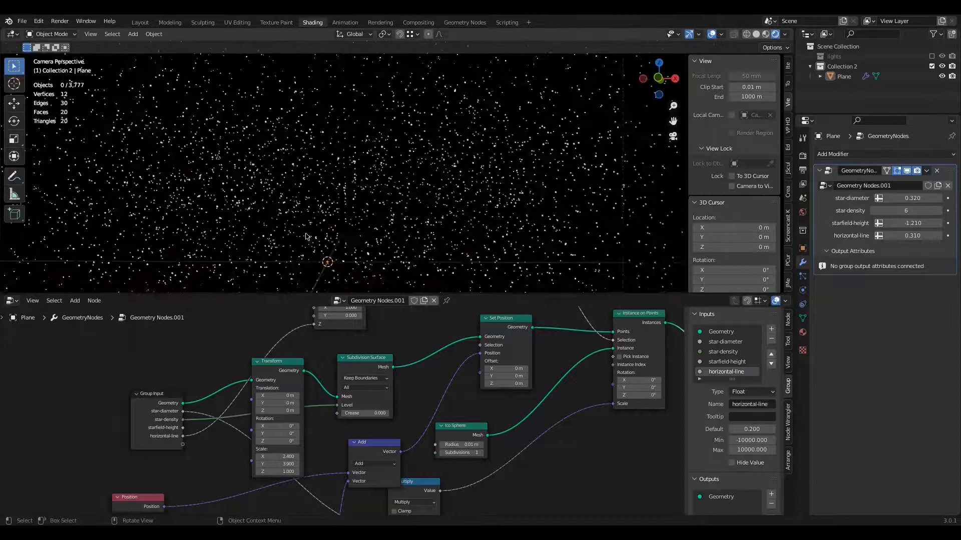
scroll(307, 229, "down", 1)
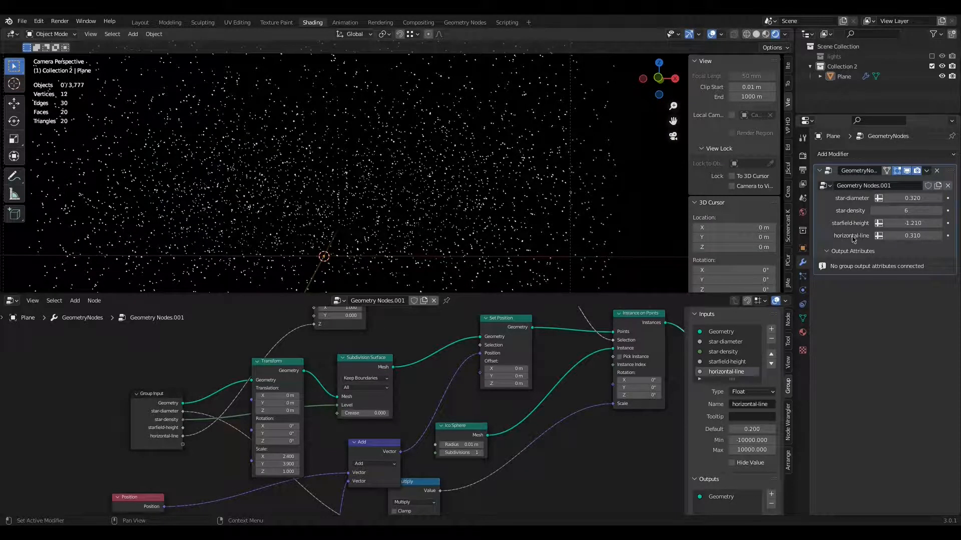
Set the star-density to 5 and increase the star-diameter to about 0.65 in the GeometryNodes modifier.
left_click(874, 213)
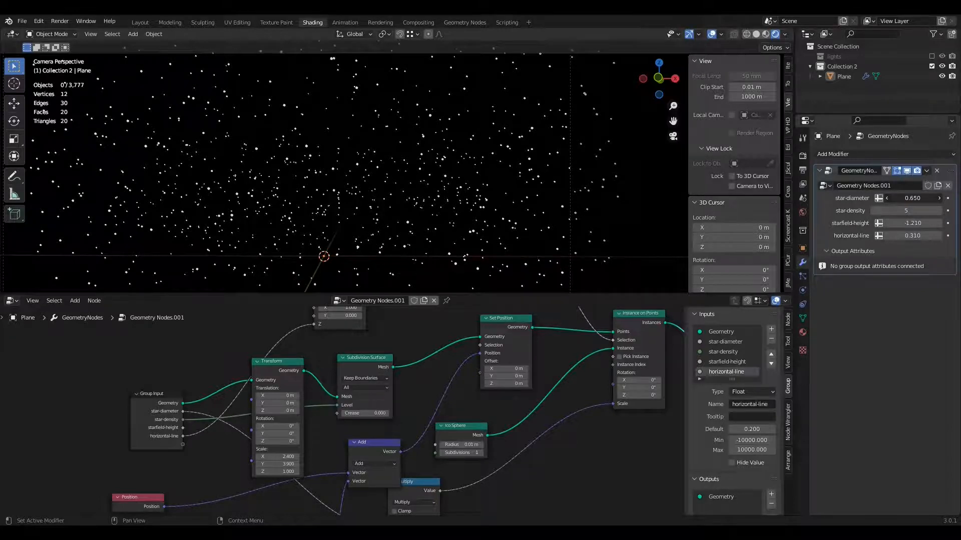
left_click_drag(912, 199, 915, 198)
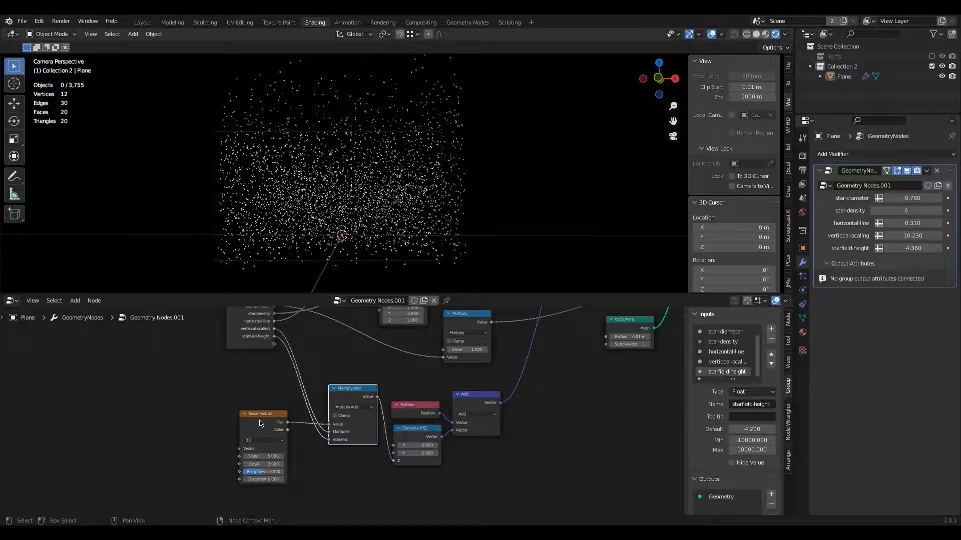
Move the Noise Texture node slightly away from Multiply Add, switch it to 4D and set W to 0.2.
left_click_drag(262, 415, 255, 404)
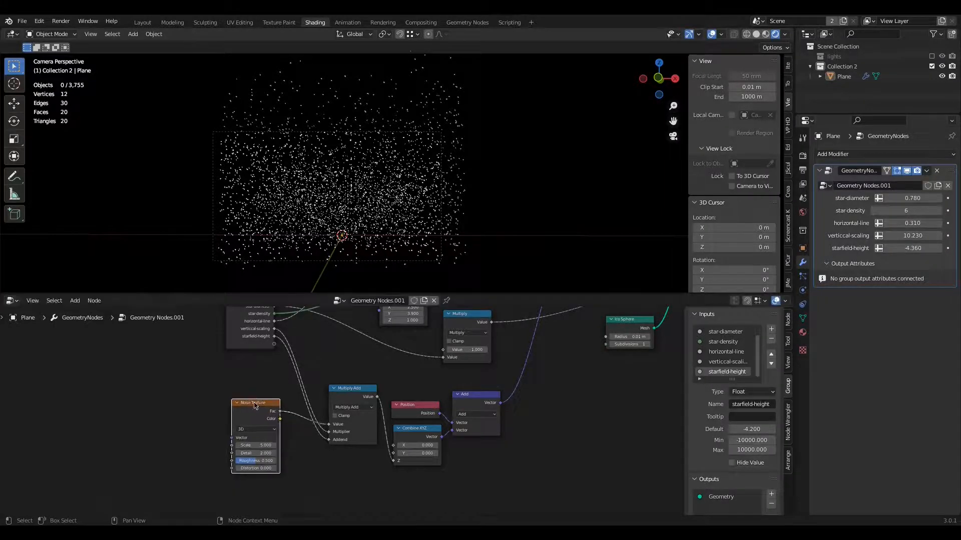
left_click(253, 430)
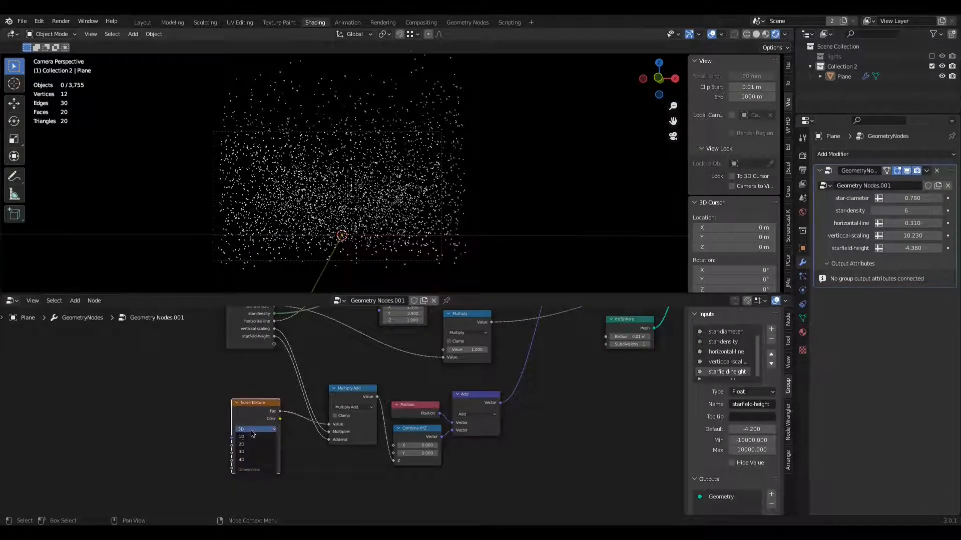
left_click(250, 464)
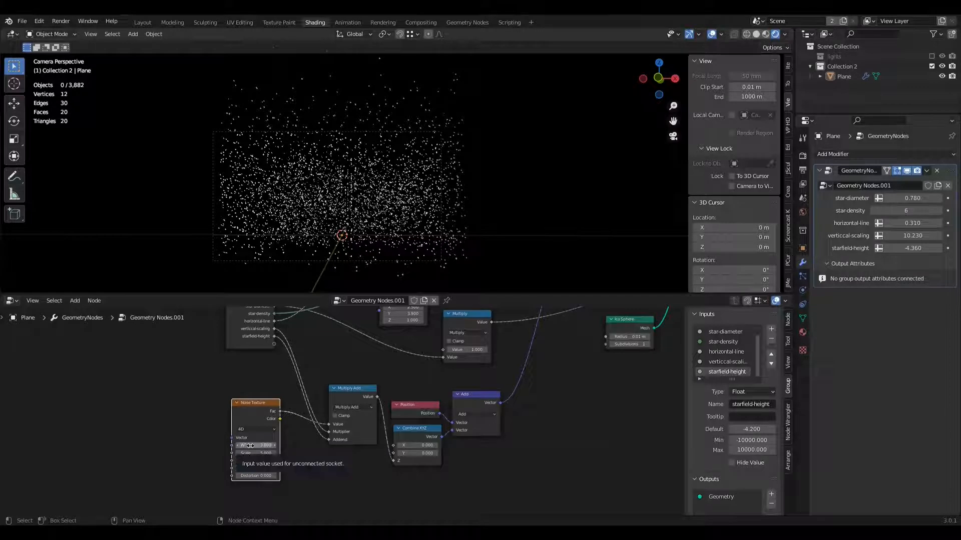
mouse_move(257, 445)
left_mouse_down()
mouse_move(266, 445)
mouse_move(253, 445)
left_mouse_up()
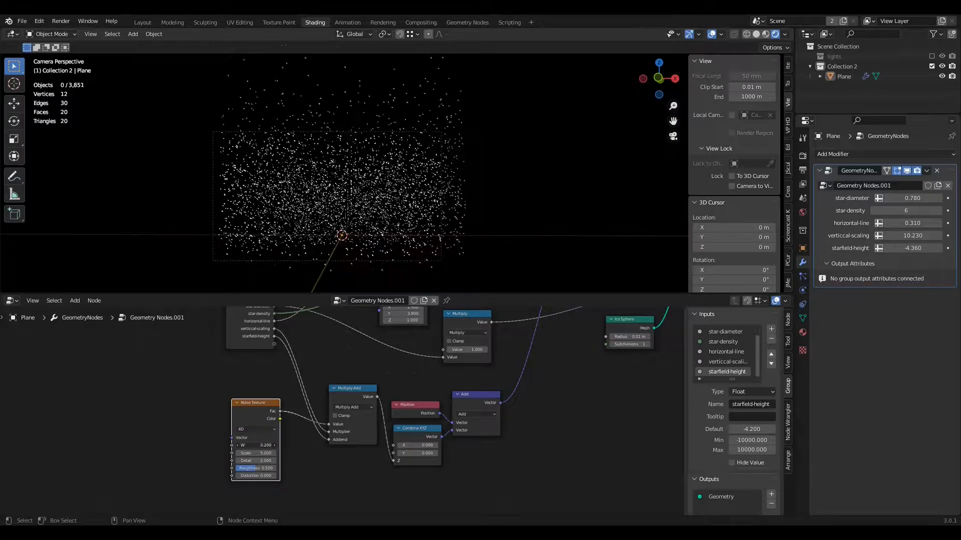
Render the starfield image and enable Use Nodes in the Compositing workspace.
left_click(61, 21)
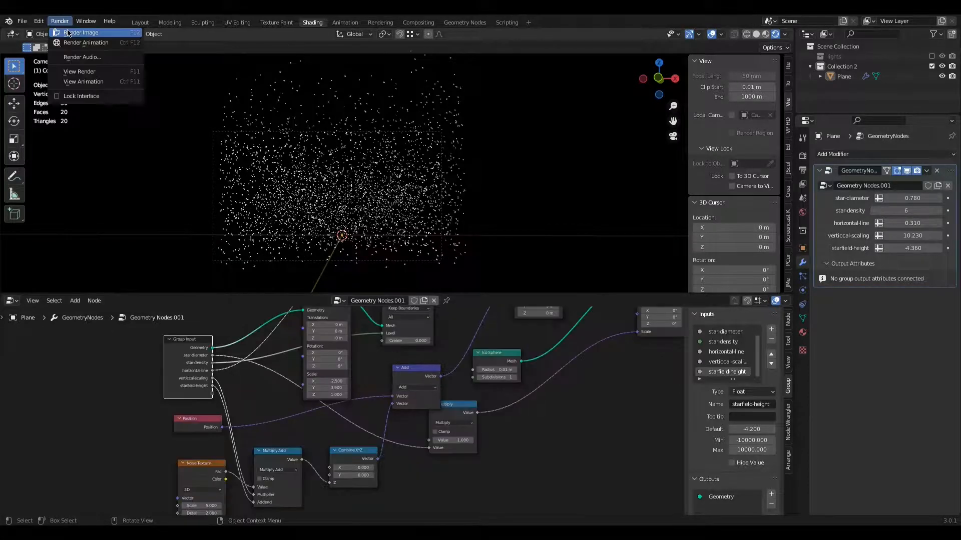
left_click(69, 33)
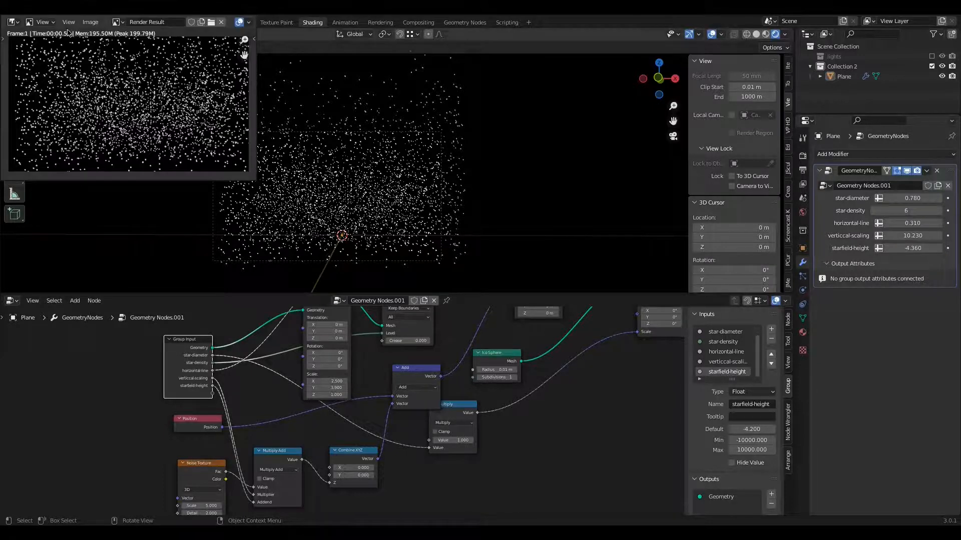
left_click(423, 26)
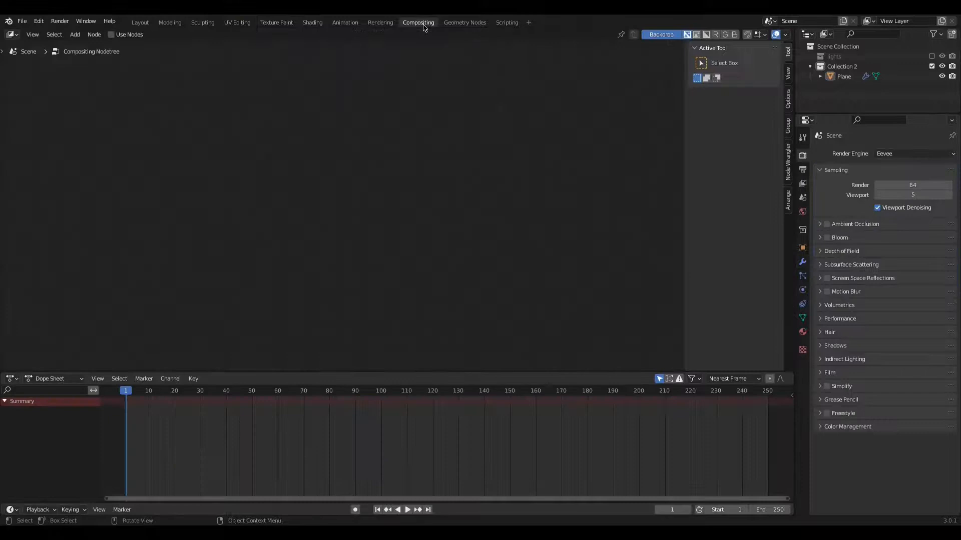
left_click(110, 35)
Add a Render Layers node at the start of the compositing node tree.
left_click(75, 35)
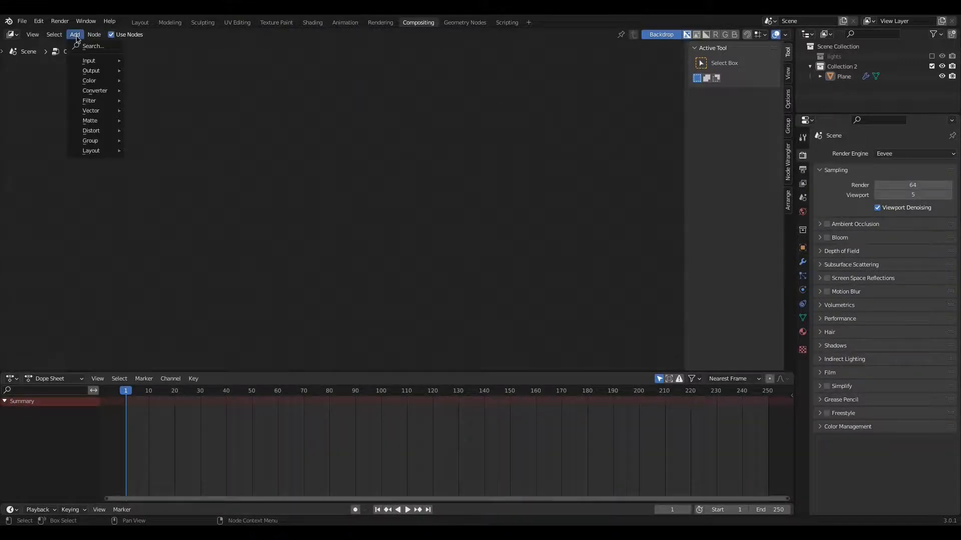
mouse_move(90, 69)
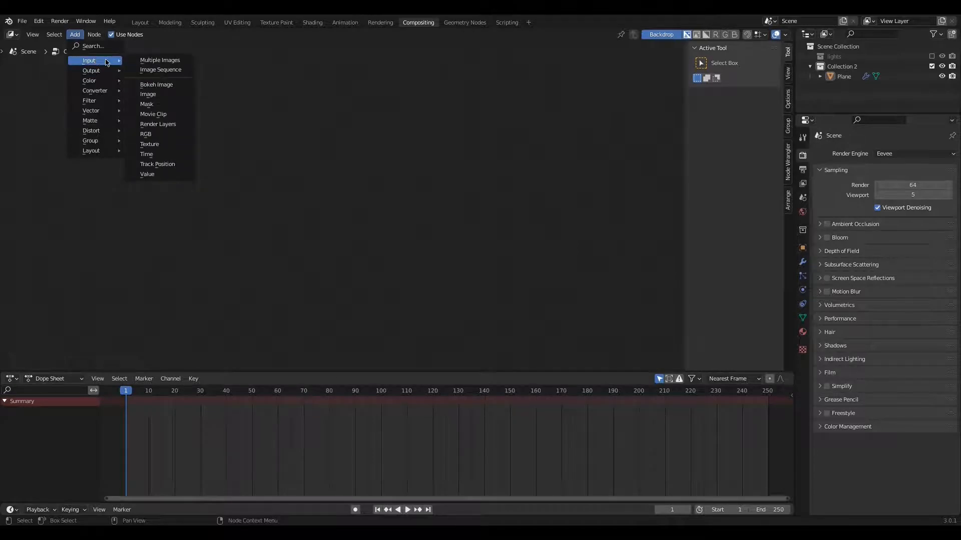
left_click(144, 128)
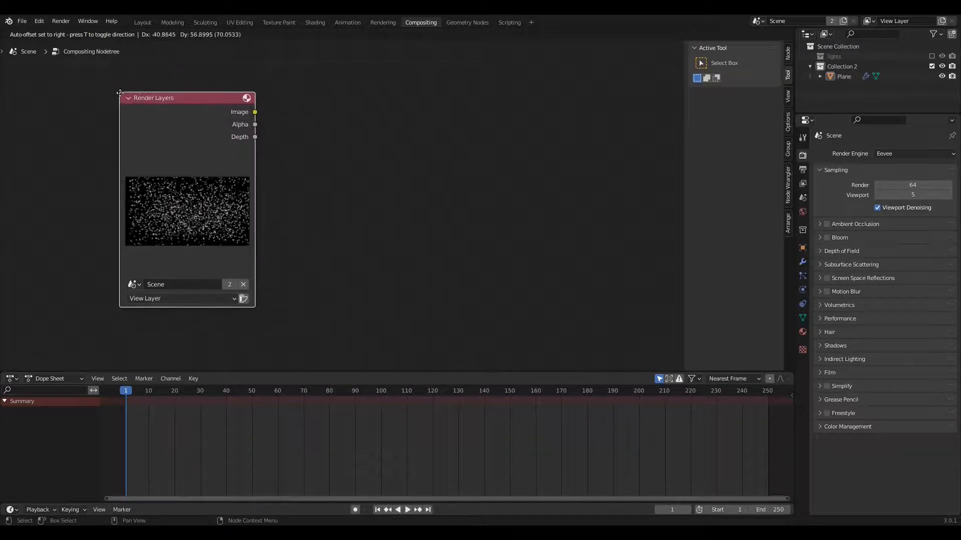
left_click(120, 93)
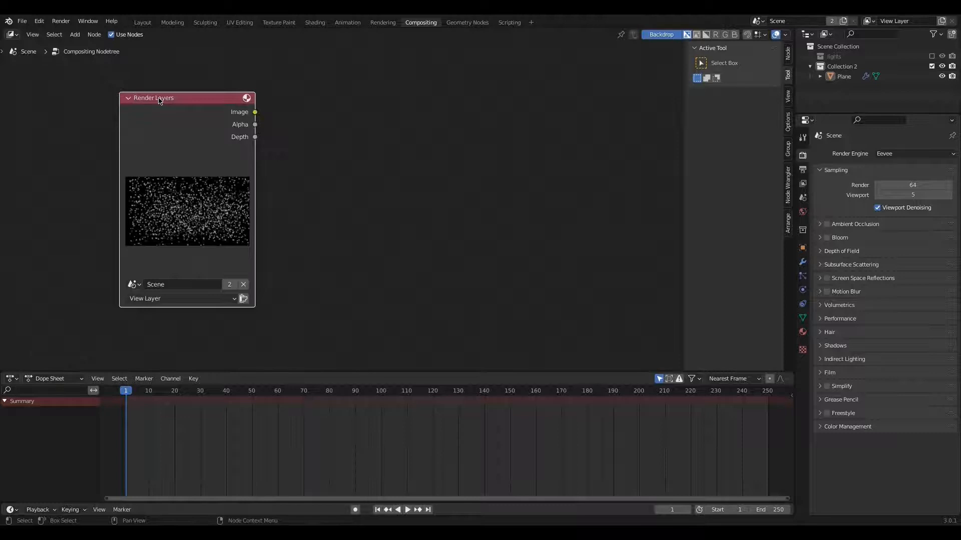
left_click_drag(159, 100, 155, 99)
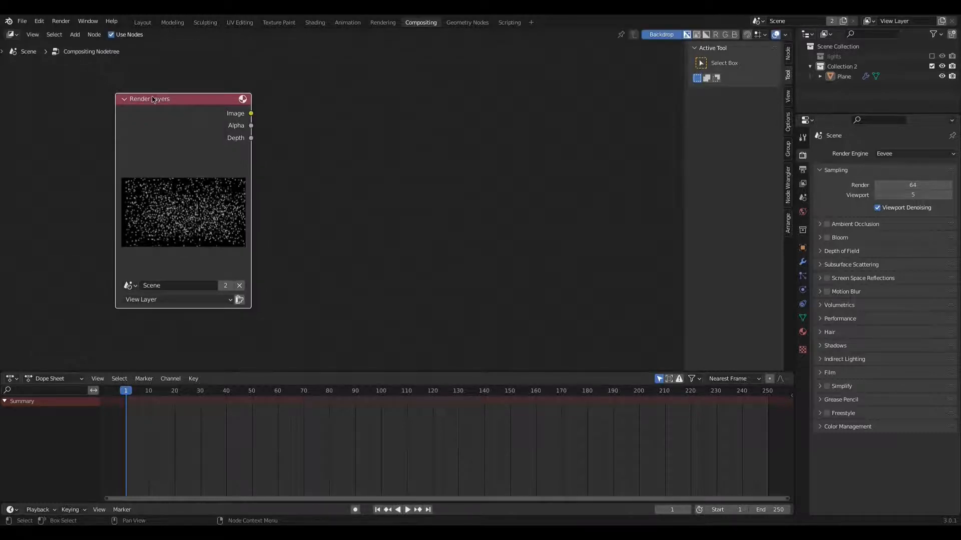
Add a Composite output node well apart from the Render Layers node.
left_click(75, 35)
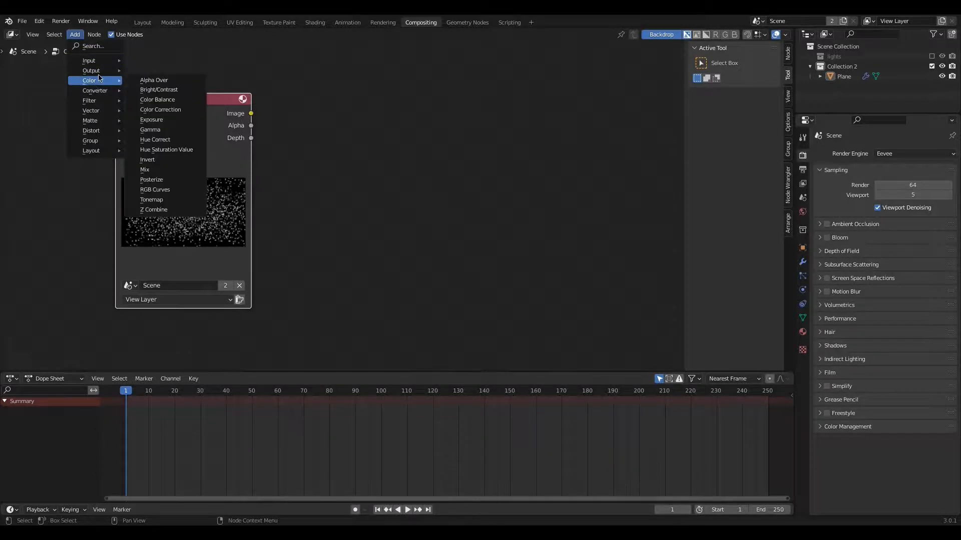
left_click(152, 71)
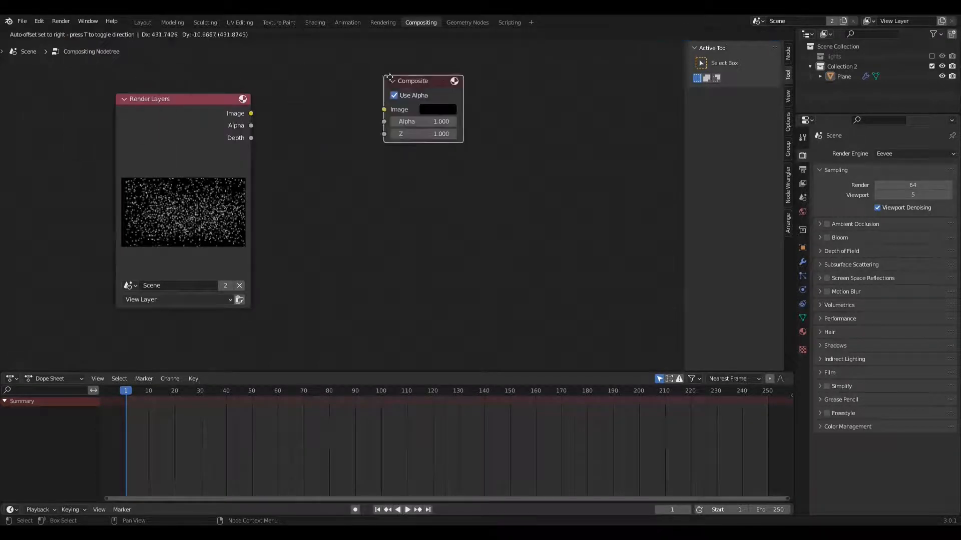
left_click(481, 86)
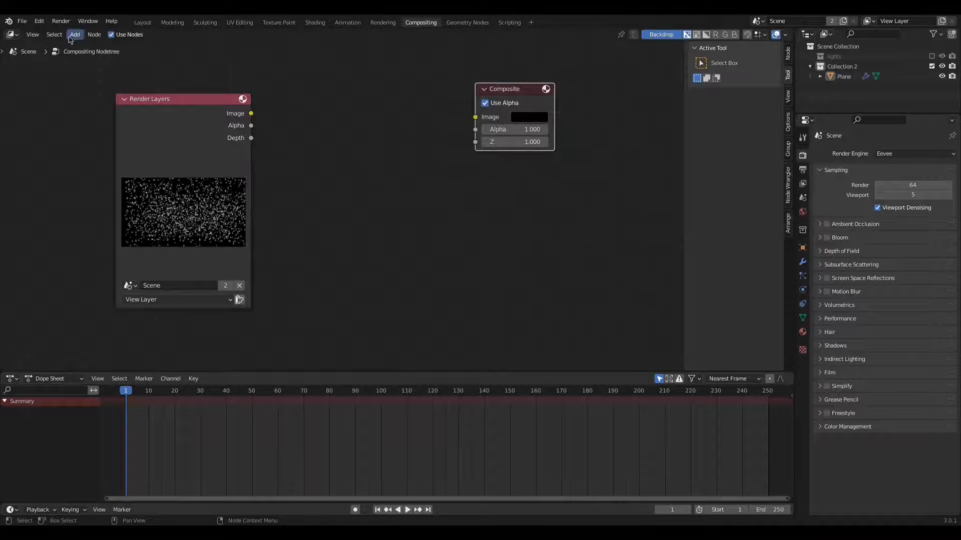
Add a Viewer node below the Composite node and link the Render Layers Image output to its Image input.
left_click(72, 37)
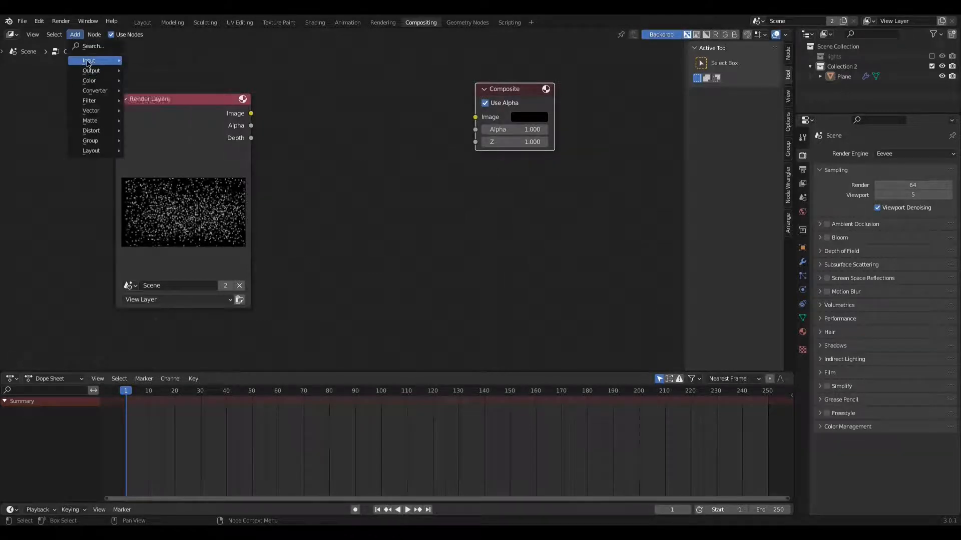
mouse_move(88, 91)
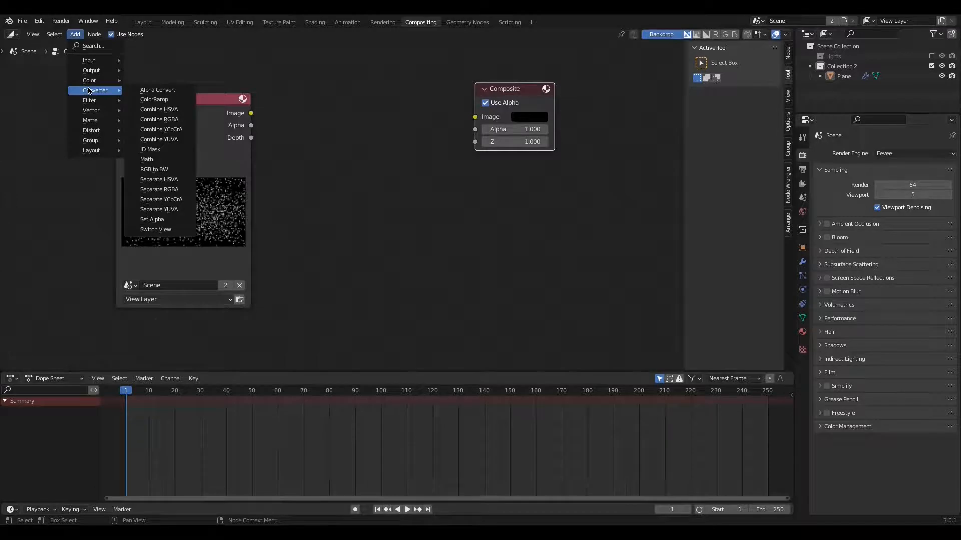
mouse_move(92, 70)
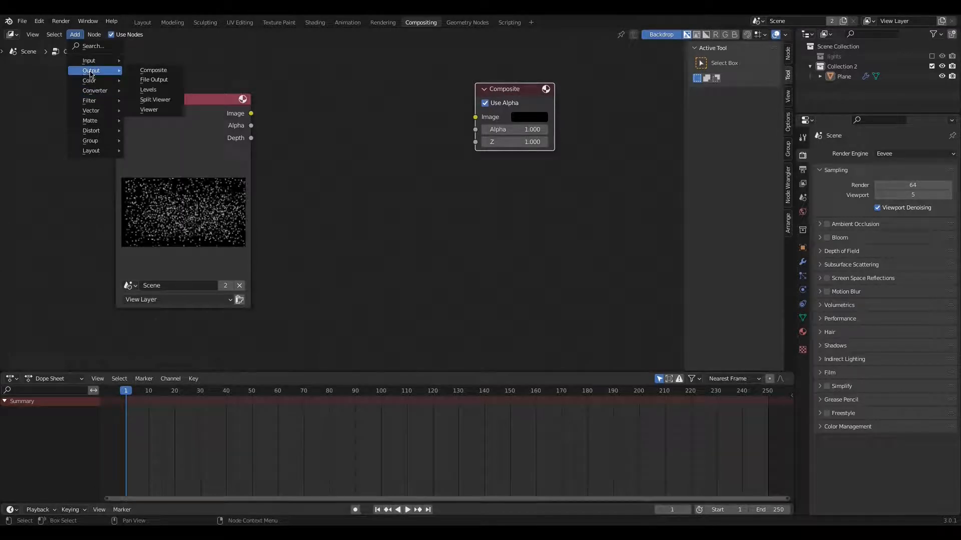
left_click(164, 109)
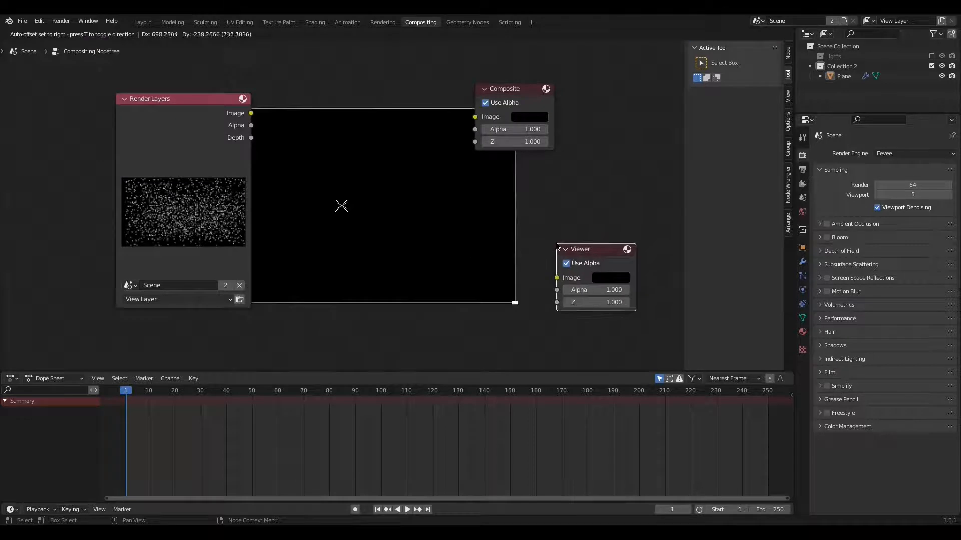
left_click(557, 246)
left_click_drag(176, 99, 121, 96)
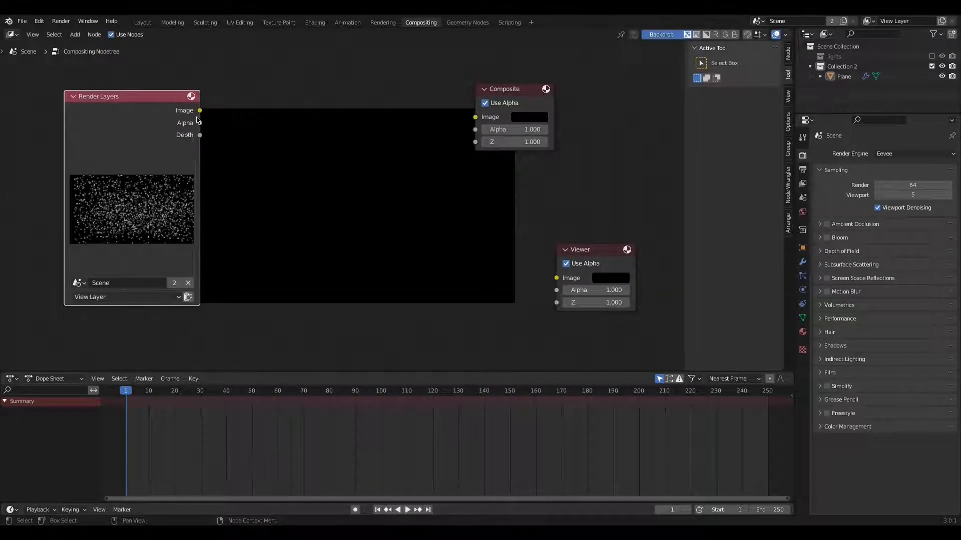
left_click_drag(200, 111, 557, 278)
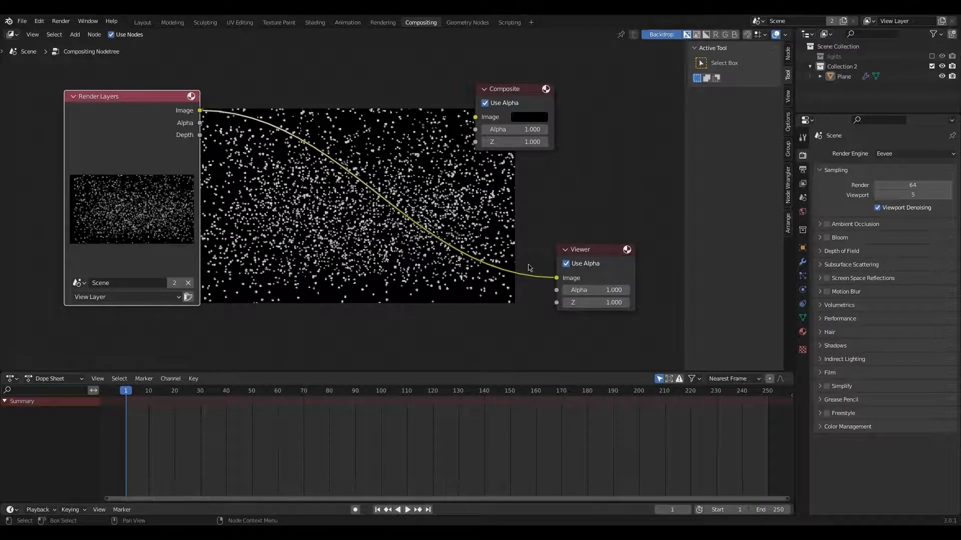
Insert a Glare filter node into the link between the Render Layers and Viewer nodes.
left_click(74, 35)
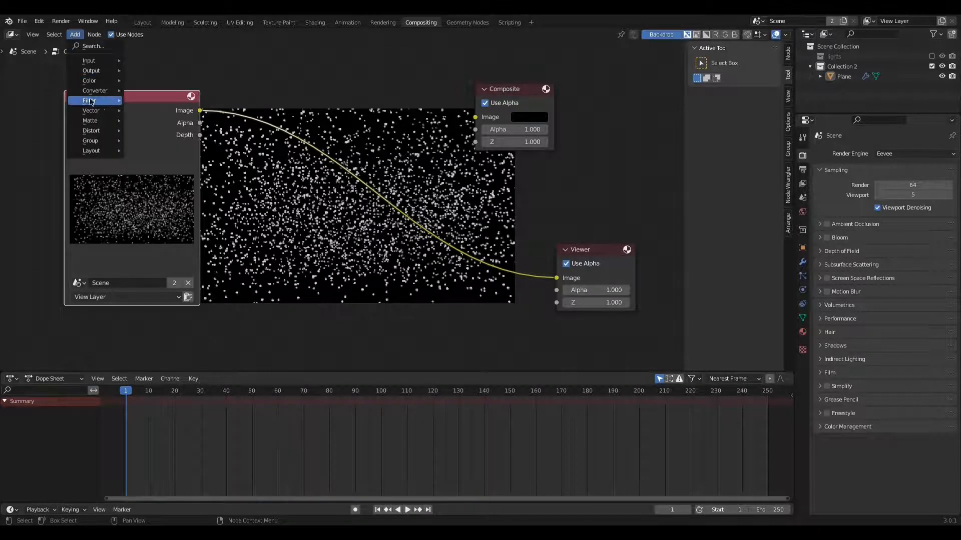
mouse_move(91, 102)
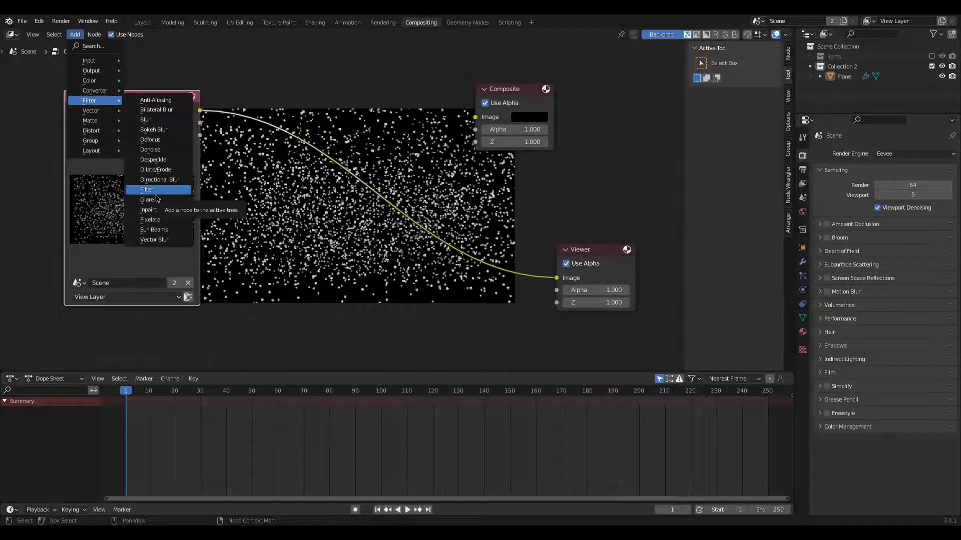
left_click(156, 200)
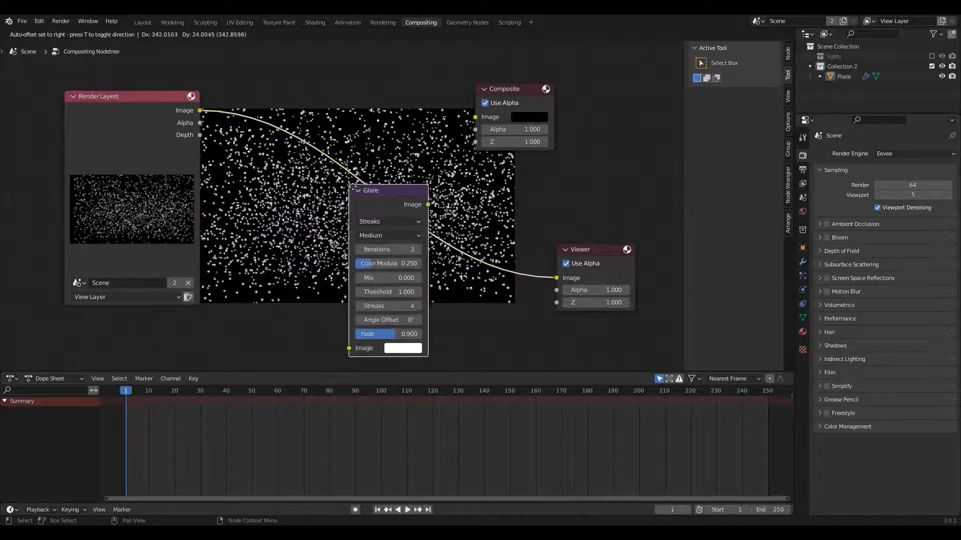
left_click(378, 195)
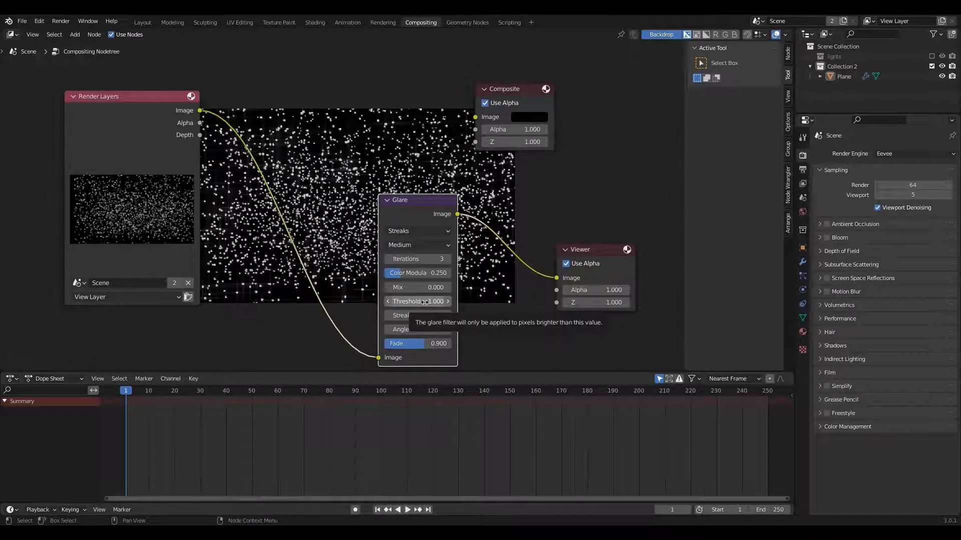
Set the Glare node's threshold to 0 and its glare type to Simple Star.
left_click_drag(417, 302, 368, 302)
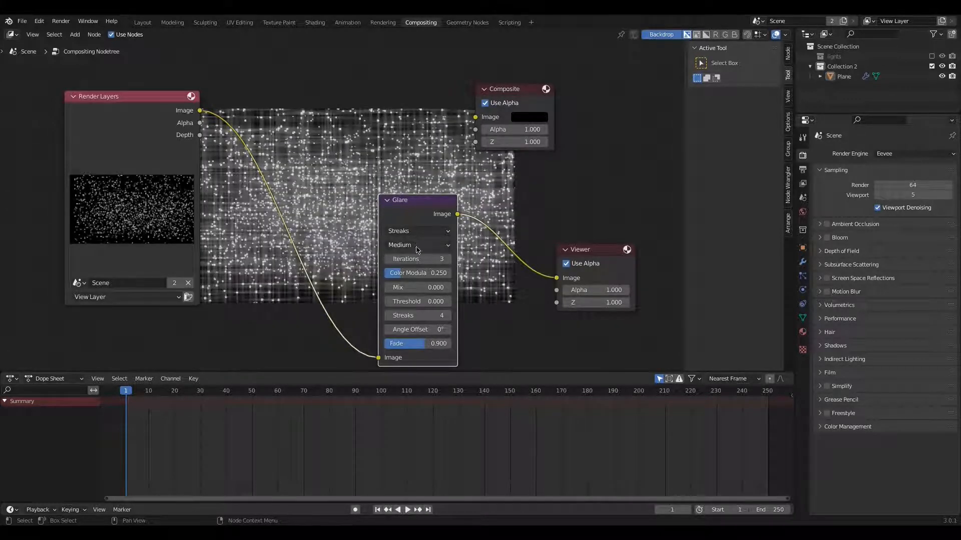
left_click(409, 232)
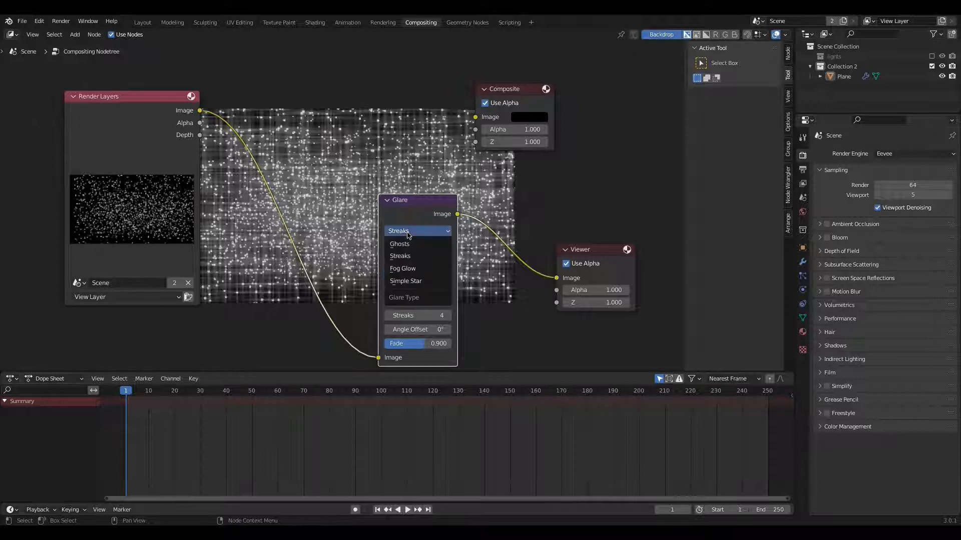
left_click(408, 281)
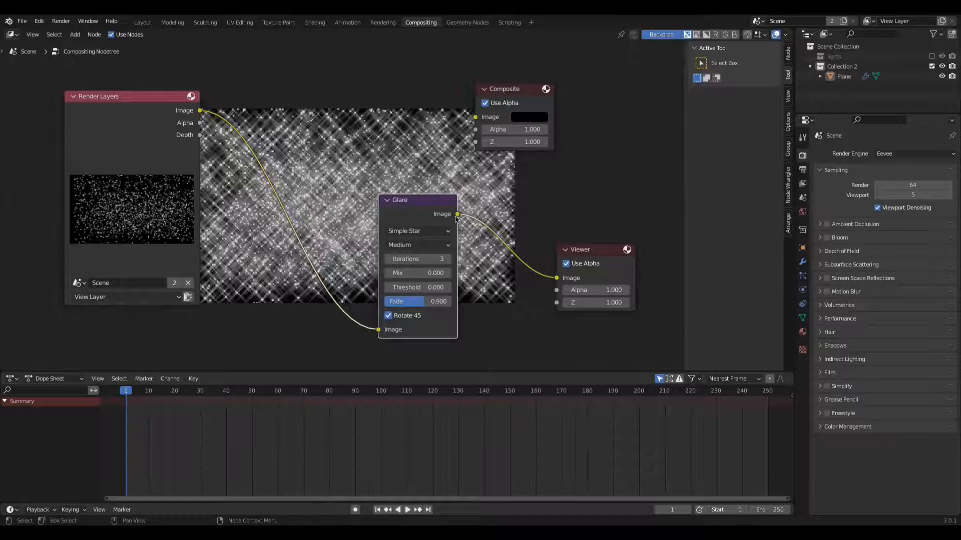
Link the Glare Image output to the Composite node's Image input and render the image.
left_click_drag(457, 214, 475, 116)
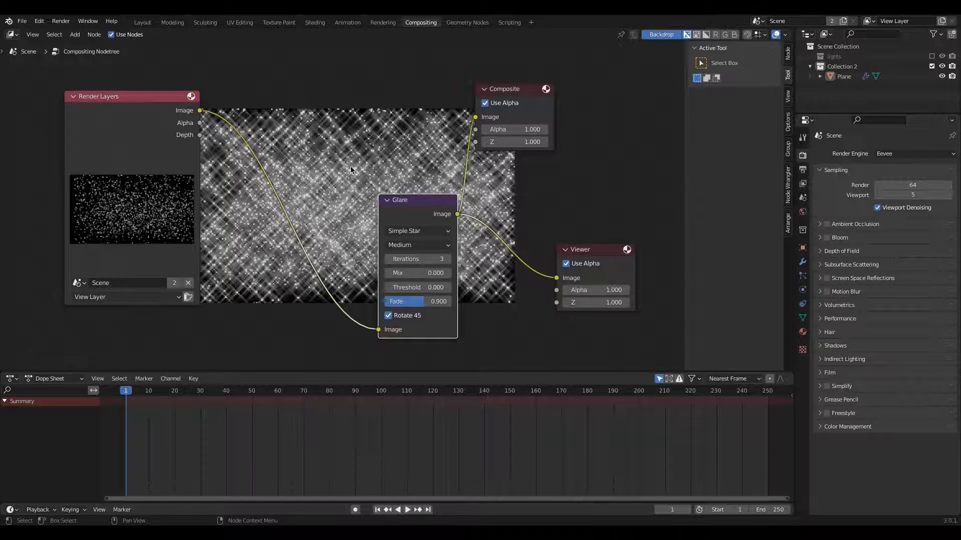
key("F12")
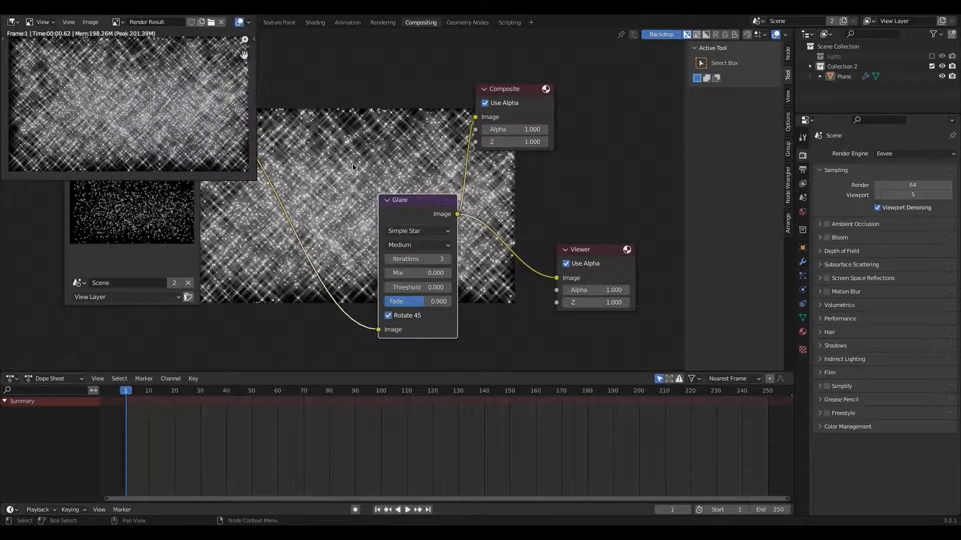
left_click(90, 22)
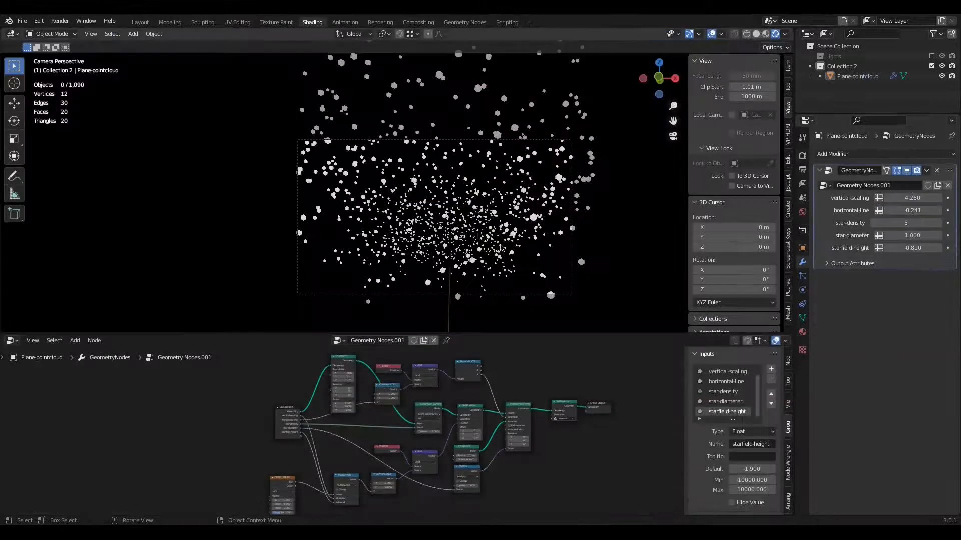
Show the world shader nodes in the lower editor and open the lower Background node's colour picker to inspect its brightness.
left_click(16, 344)
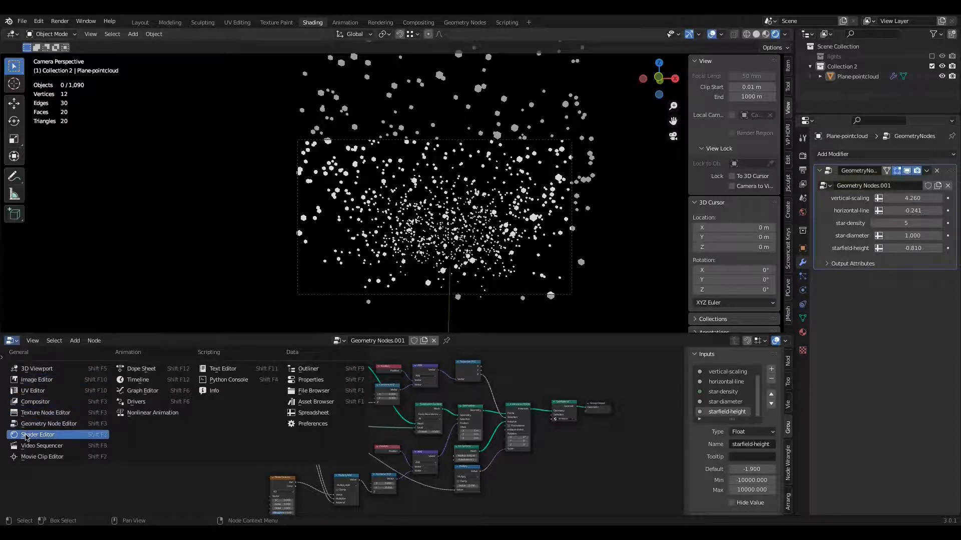
left_click(27, 438)
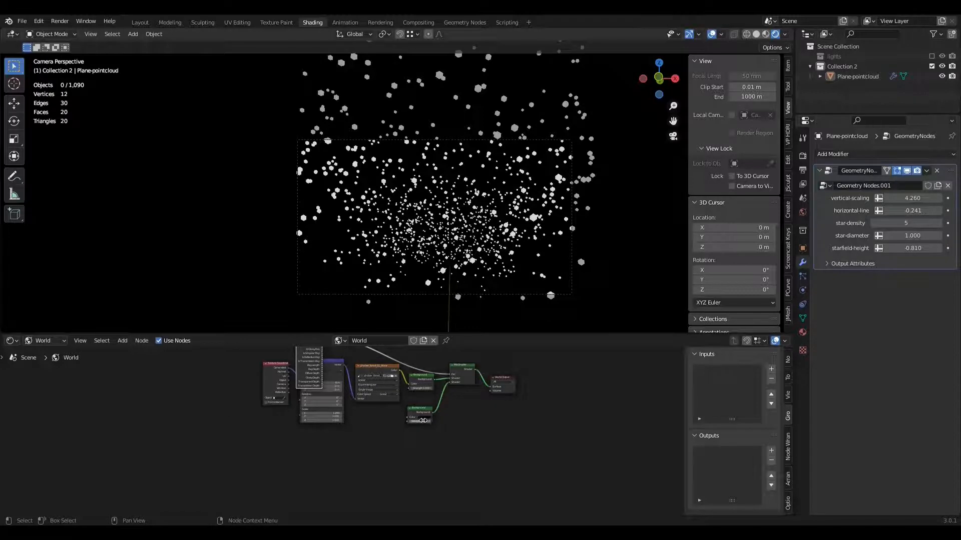
scroll(419, 421, "up", 3)
middle_click_drag(419, 421, 373, 466)
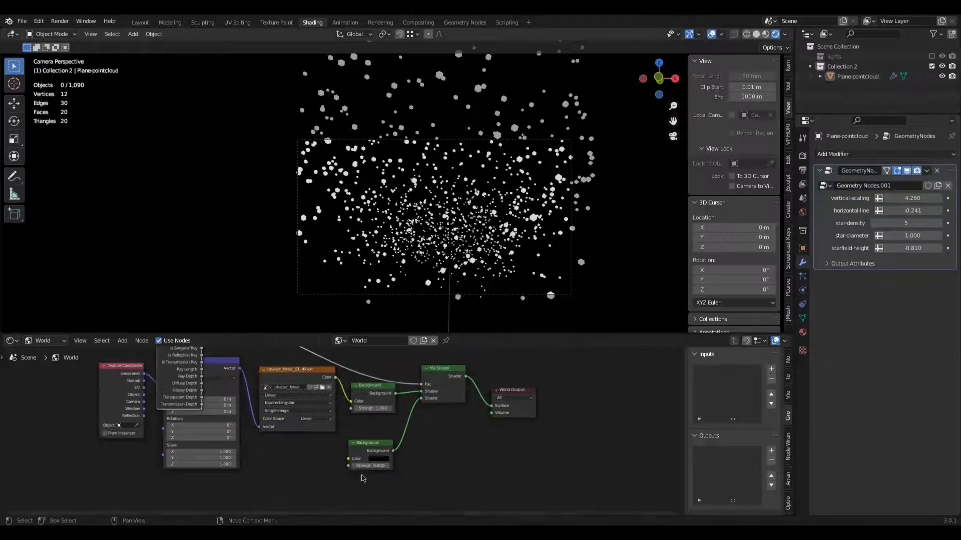
left_click(381, 459)
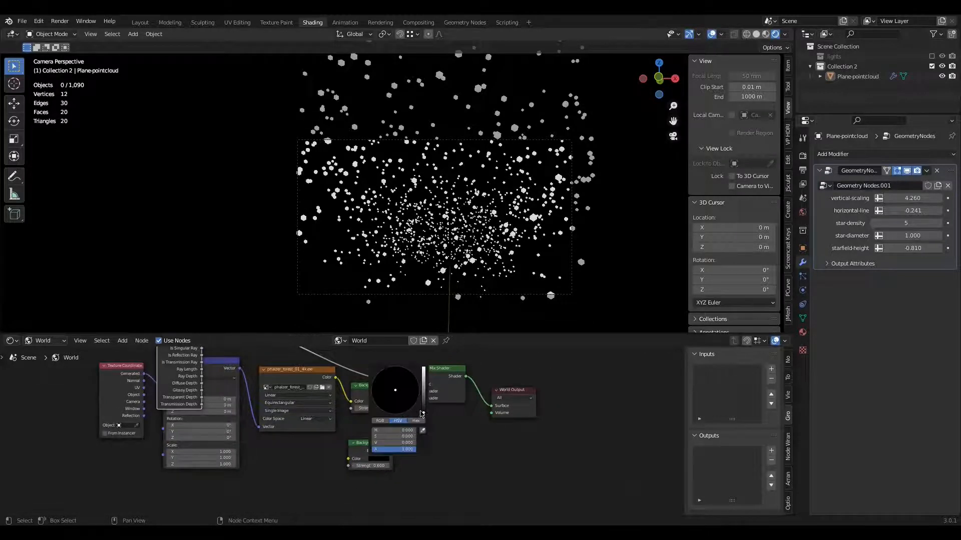
mouse_move(423, 413)
left_mouse_down()
mouse_move(423, 385)
mouse_move(423, 414)
left_mouse_up()
Try a transparent film background in the render settings and turn it off again.
left_click(803, 156)
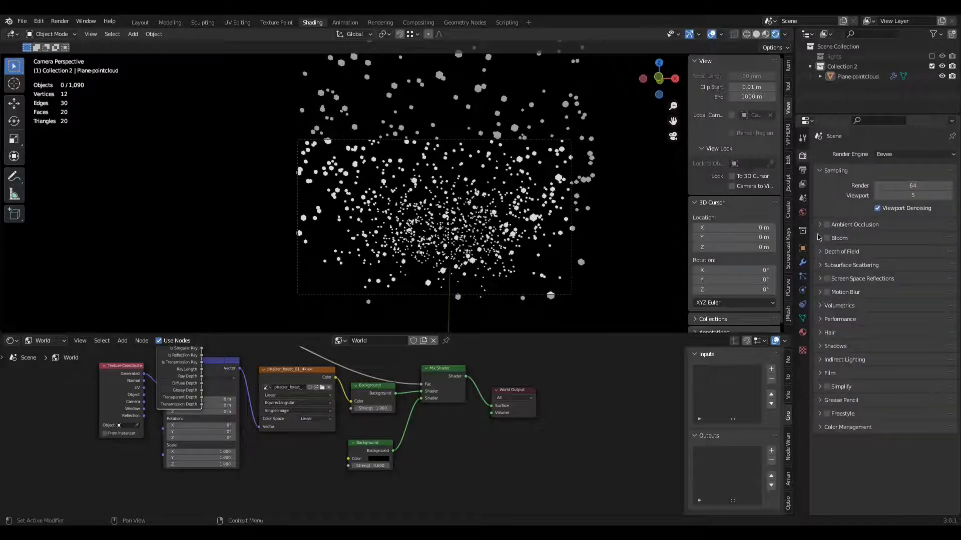
left_click(825, 373)
left_click(874, 399)
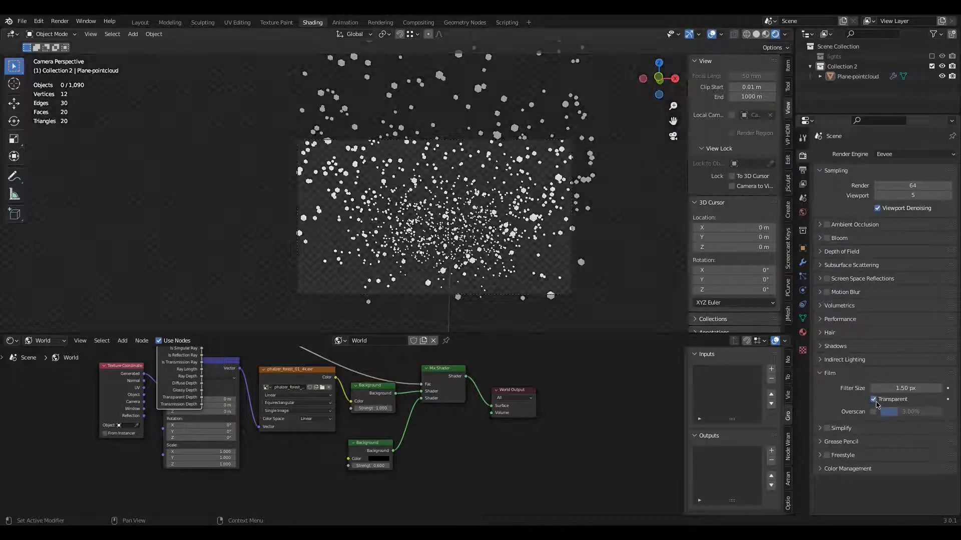
left_click(874, 399)
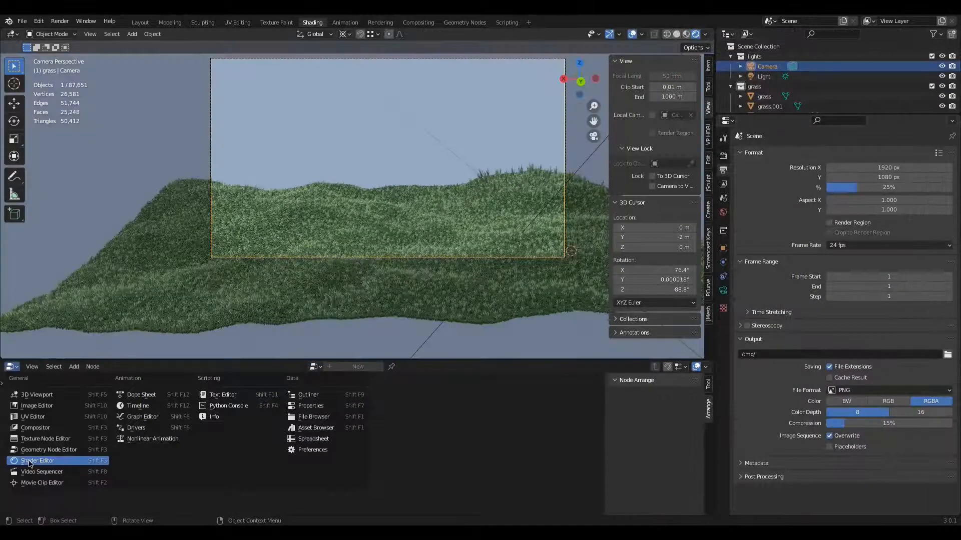
Switch the lower editor of the grass scene to the Shader Editor with the World shader type.
left_click(34, 460)
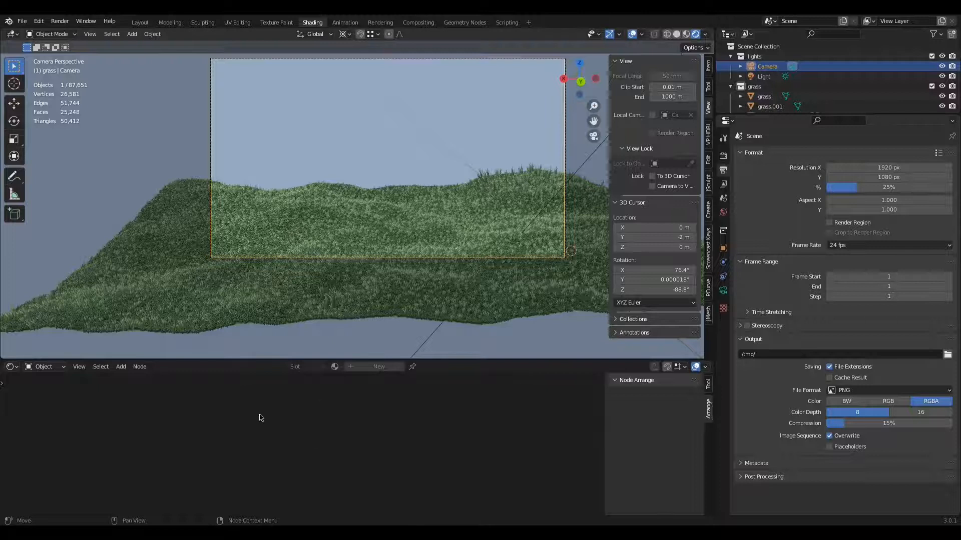
left_click(42, 369)
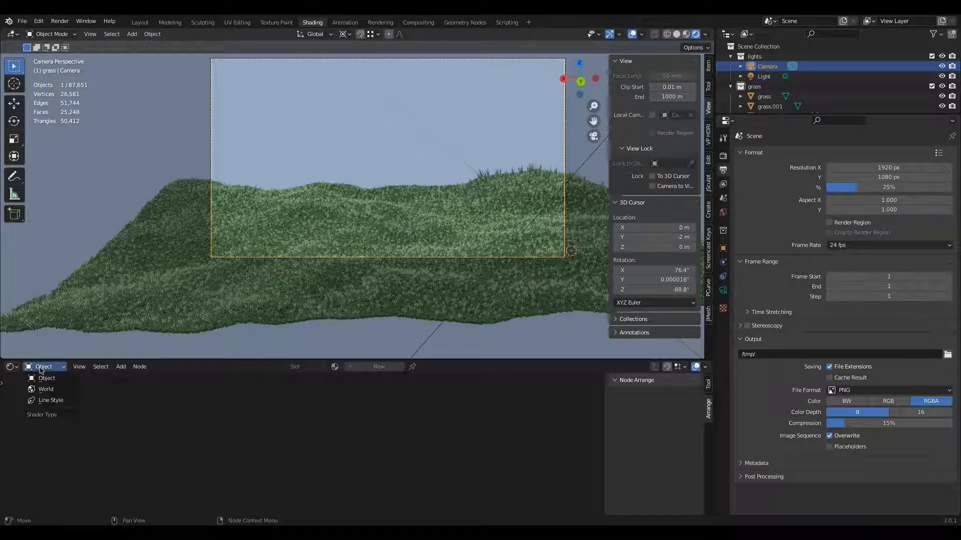
left_click(46, 390)
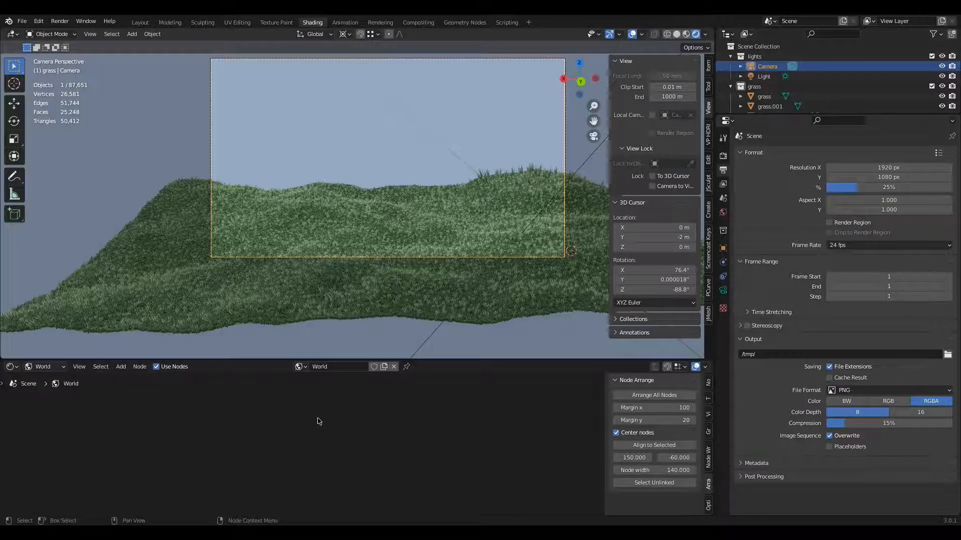
Darken the blue sky by lowering the colour brightness of the lowest Background node in the world shader.
key("KP_Decimal")
scroll(345, 434, "down", 5)
scroll(359, 436, "down", 3)
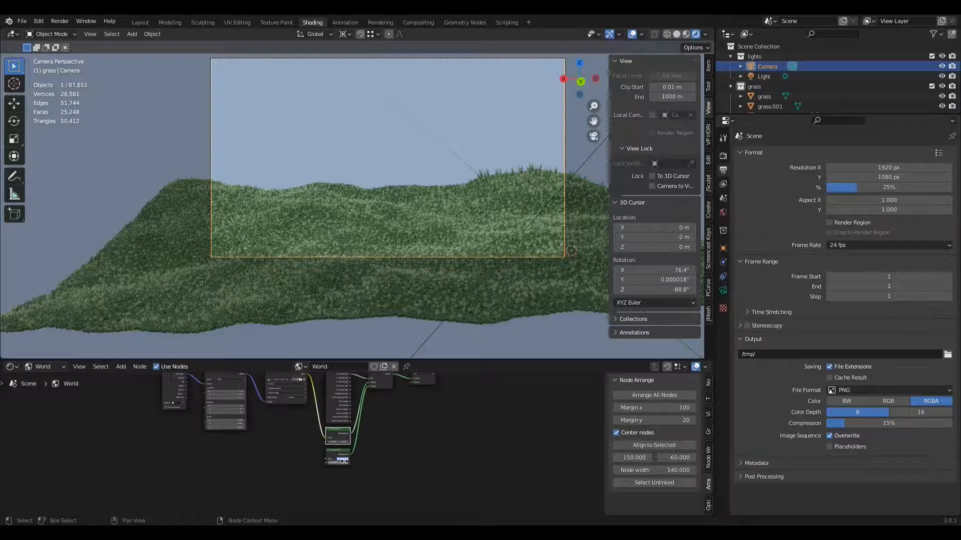
left_click(344, 463)
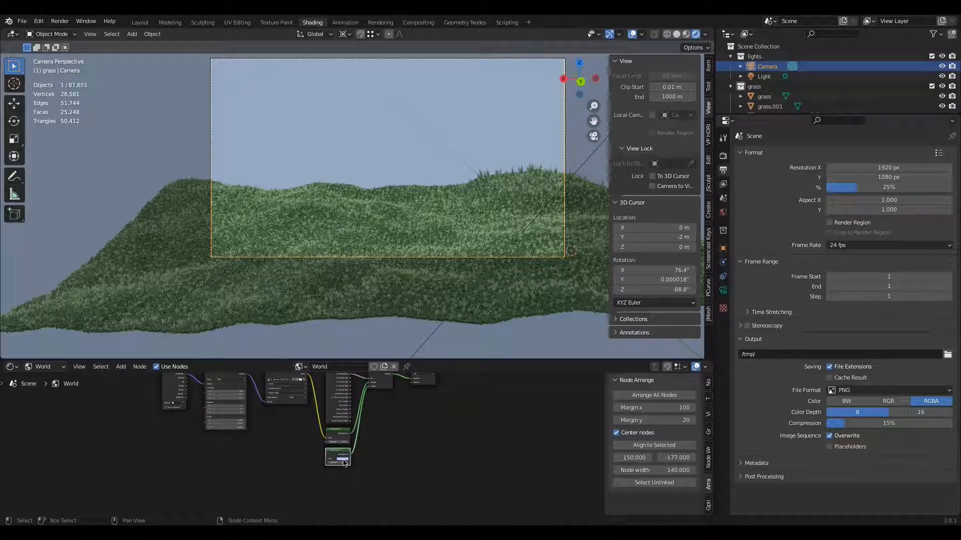
left_click(343, 460)
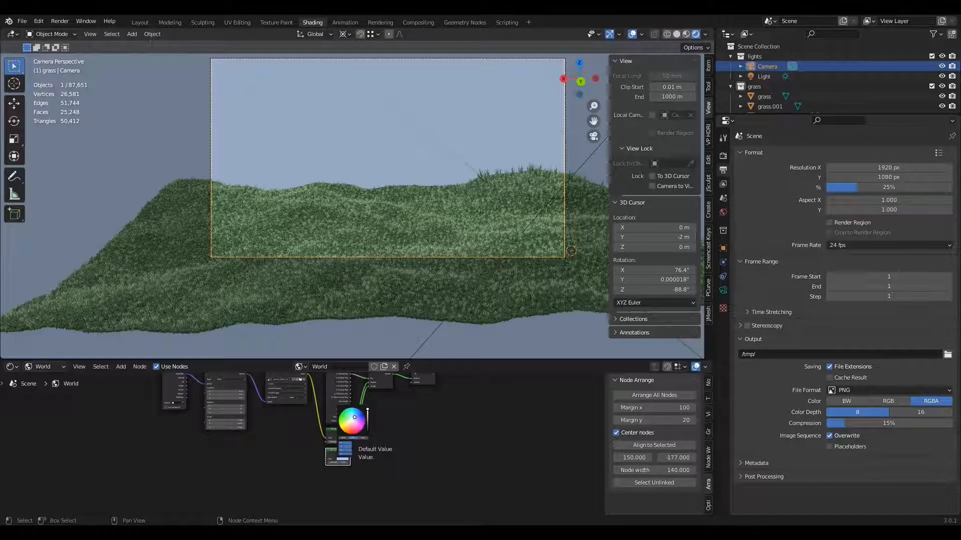
left_click(367, 421)
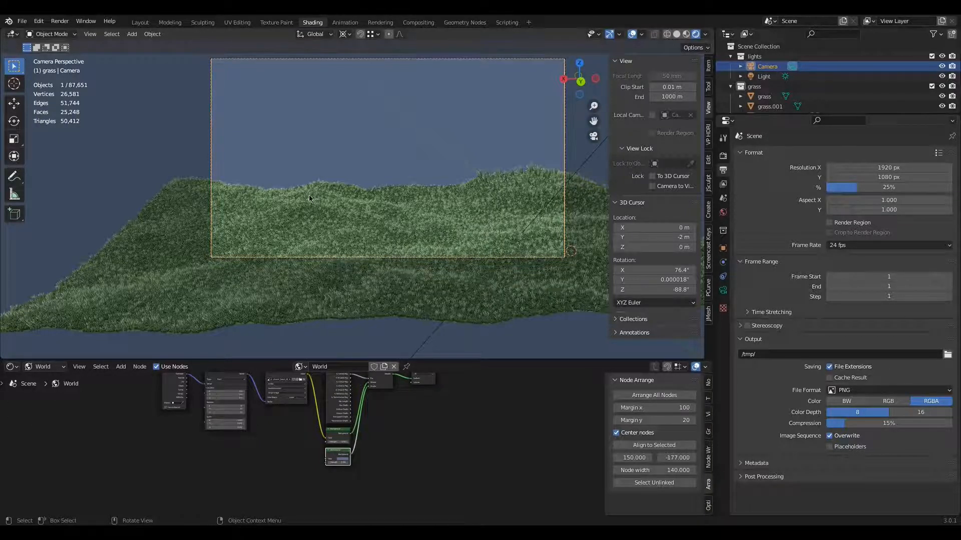
Deselect everything and append the starfield collection from sky-stars2.blend into the grass scene.
key("alt+a")
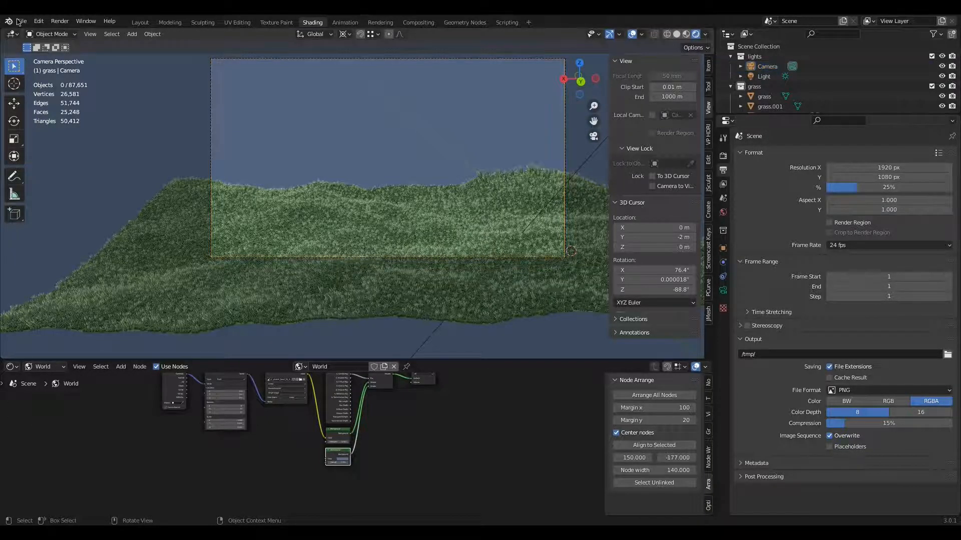
left_click(21, 21)
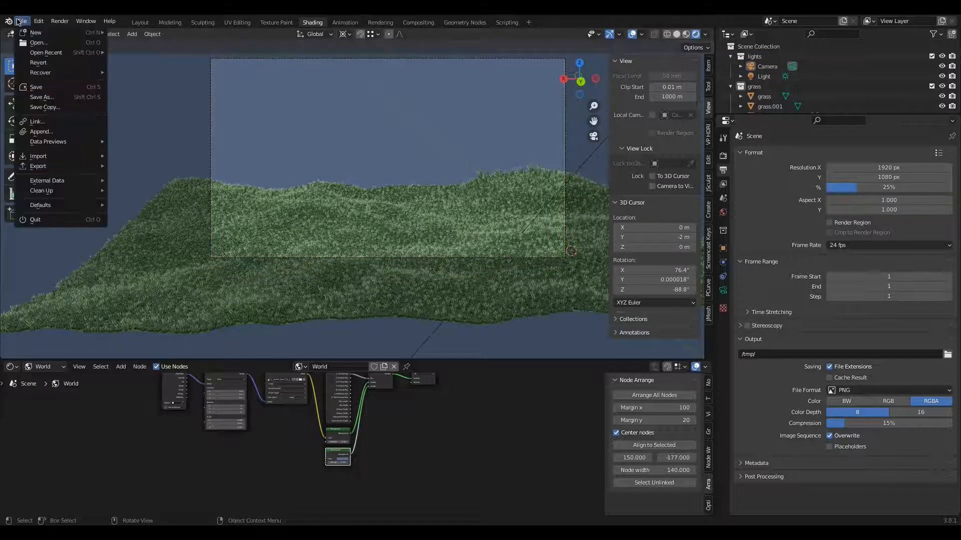
left_click(51, 132)
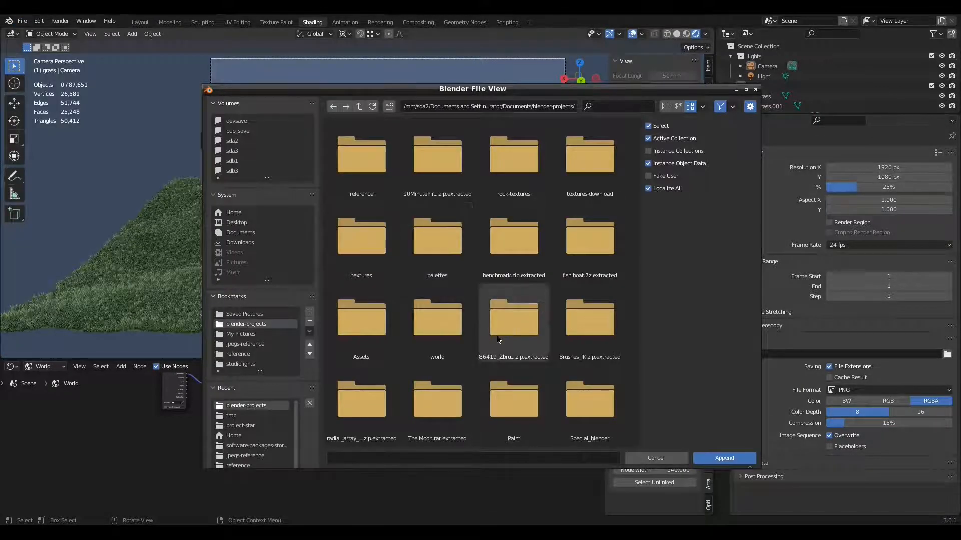
scroll(501, 342, "down", 3)
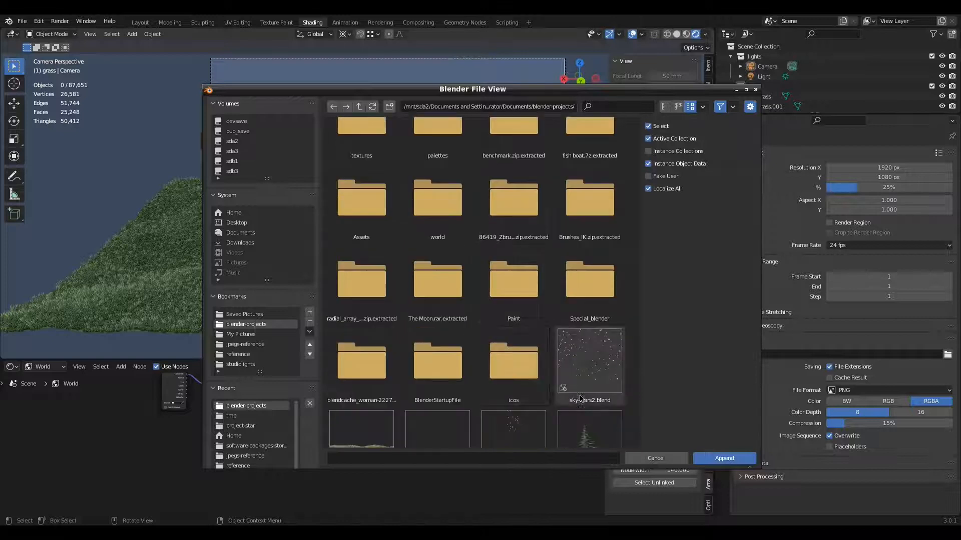
left_click(591, 370)
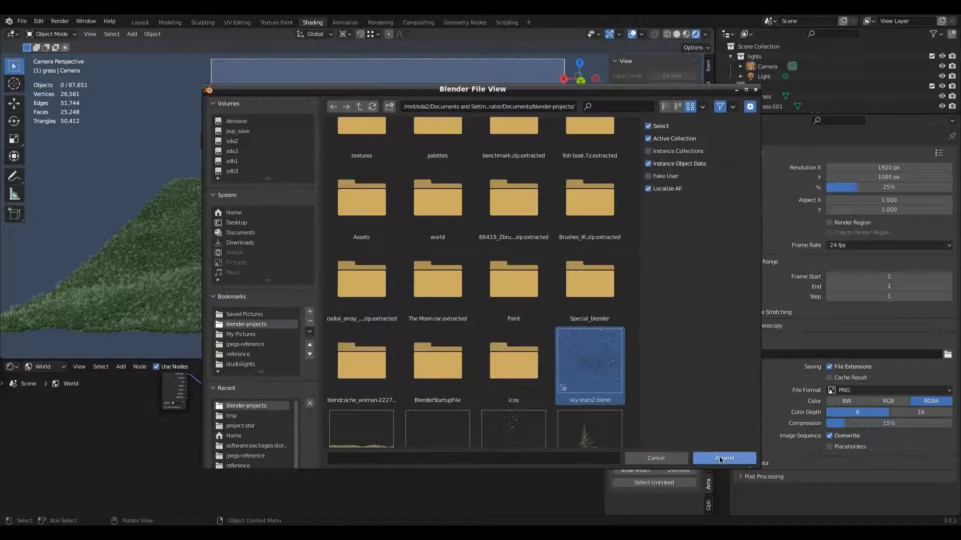
double_click(586, 362)
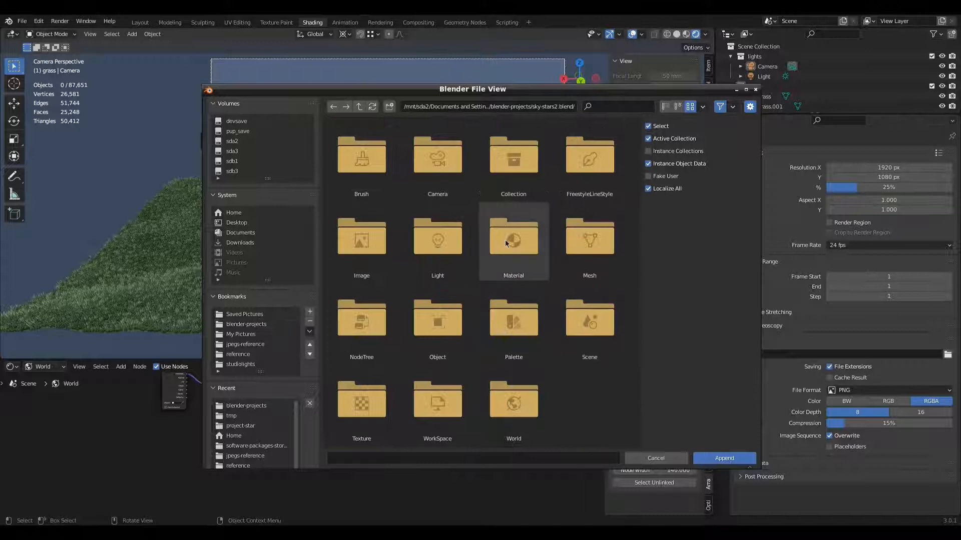
double_click(511, 158)
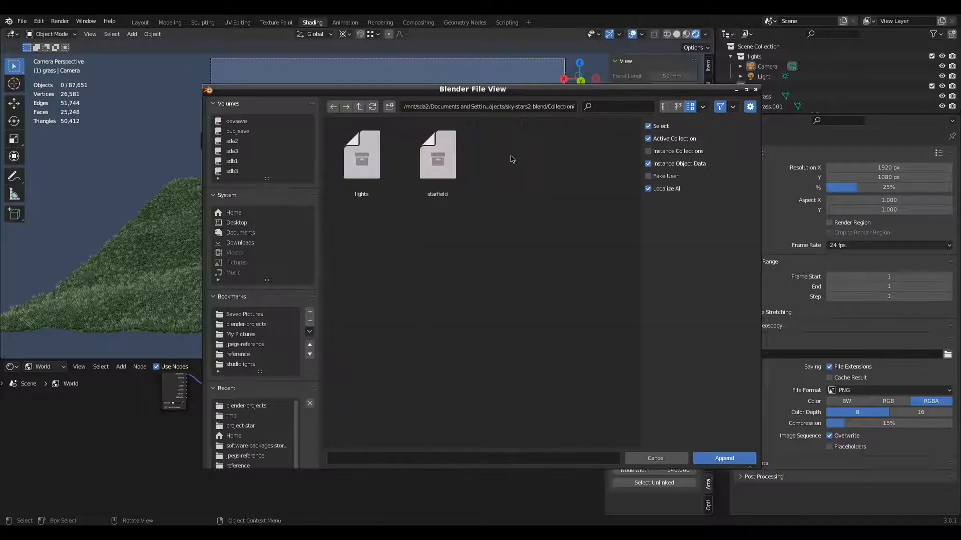
left_click(444, 166)
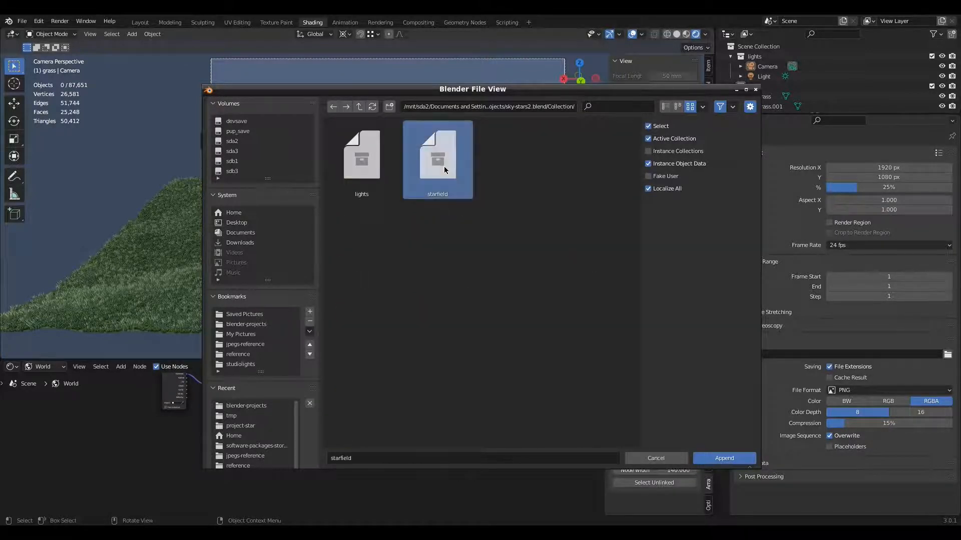
left_click(717, 458)
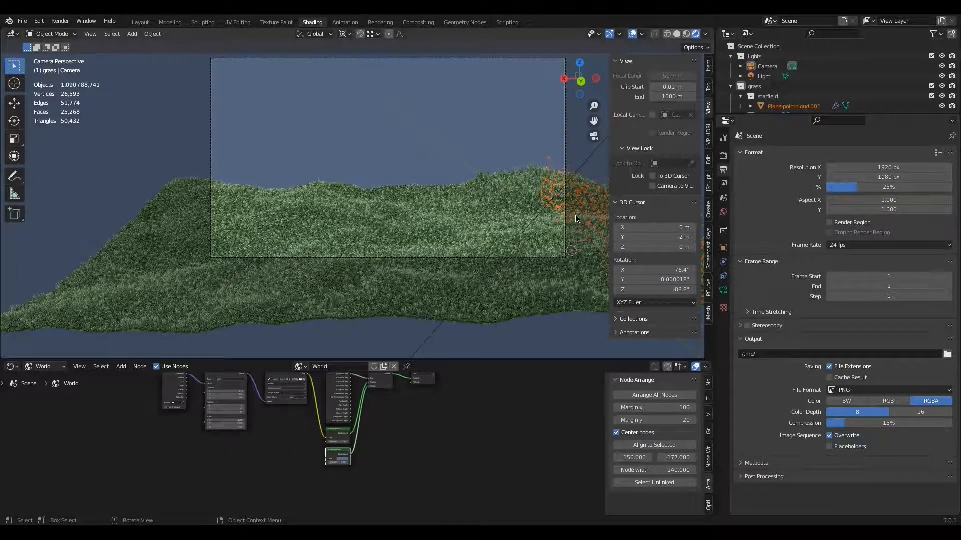
Hide the viewport's side panel and move the appended starfield about 4.35 m along the X axis towards the camera frame's centre.
key("n")
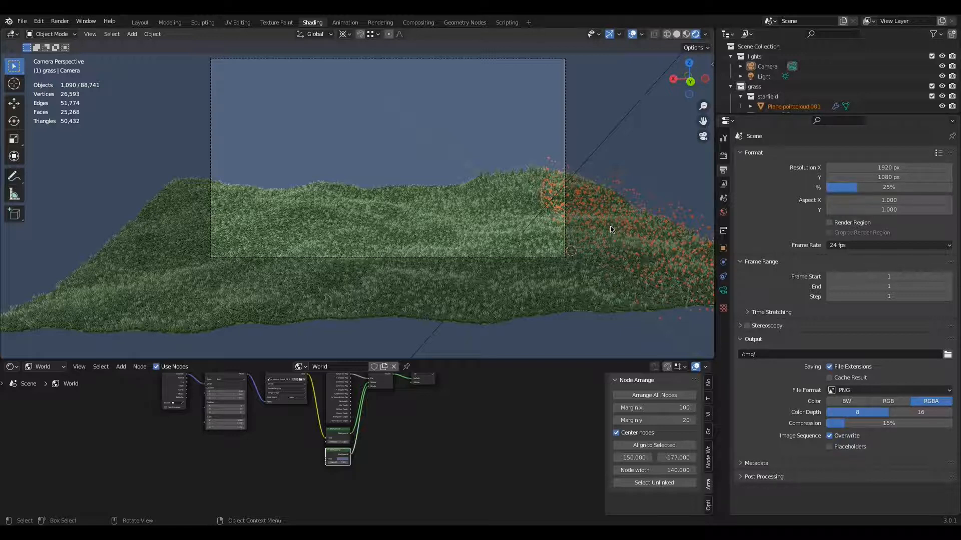
key("g")
key("x")
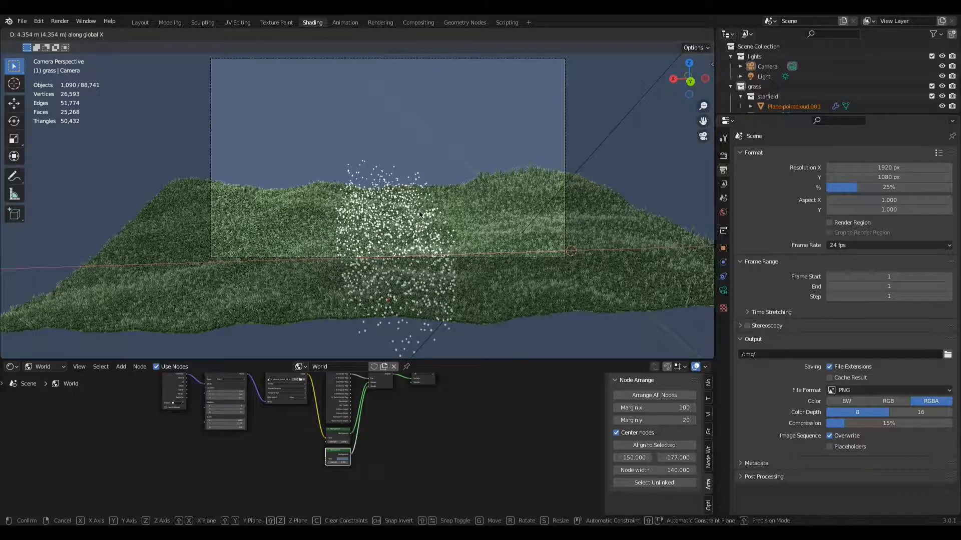
left_click(428, 241)
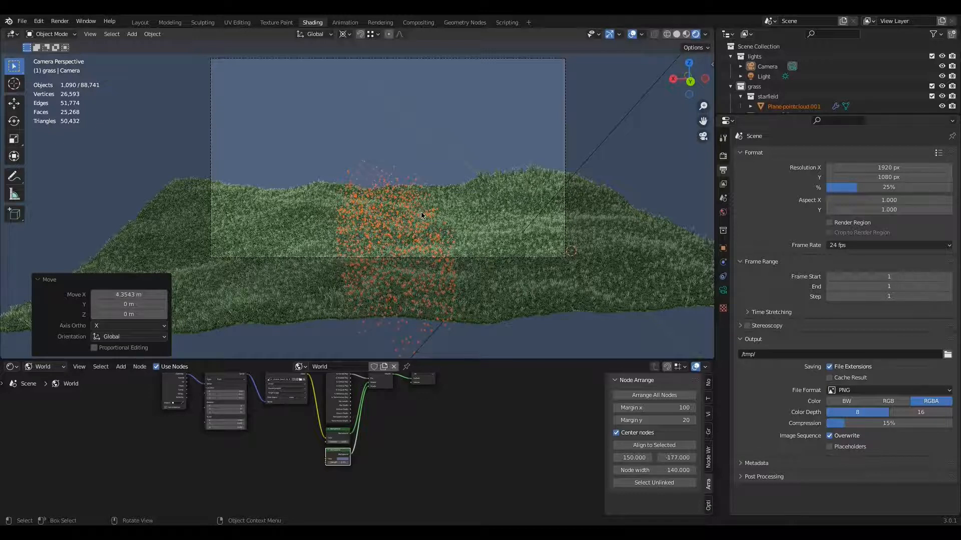
In top view, move the starfield about -10.06 m along the Y axis beyond the grass, and return to the camera view.
key("KP_7")
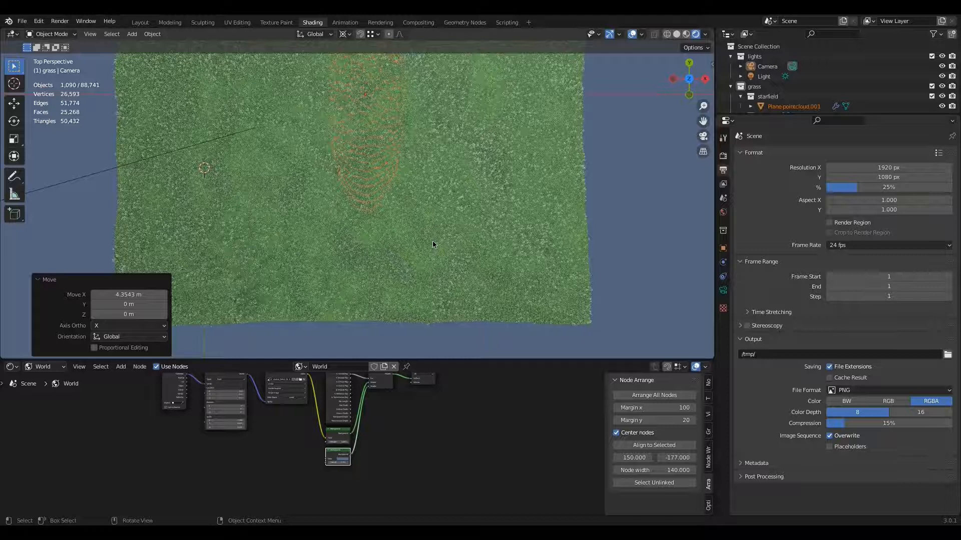
scroll(432, 245, "down", 3)
scroll(432, 243, "down", 3)
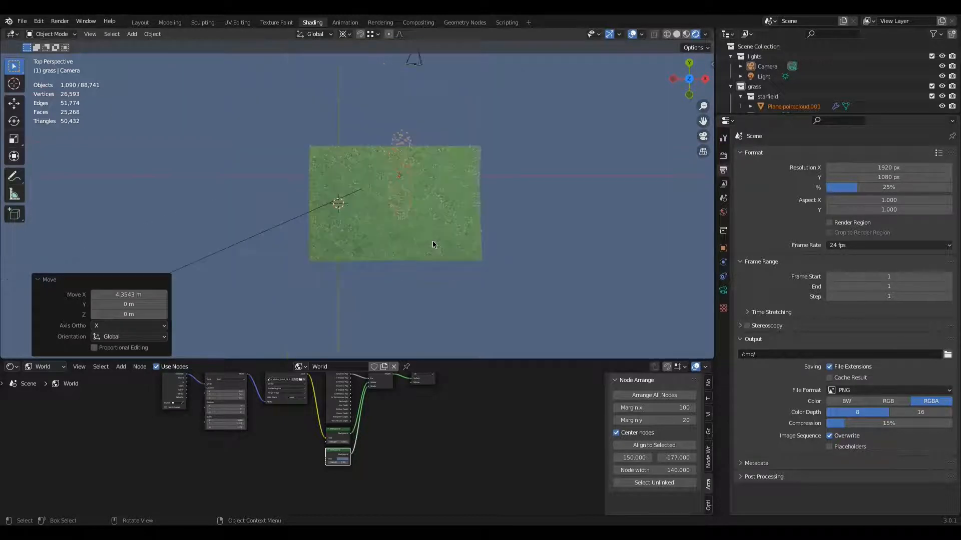
scroll(418, 206, "down", 3)
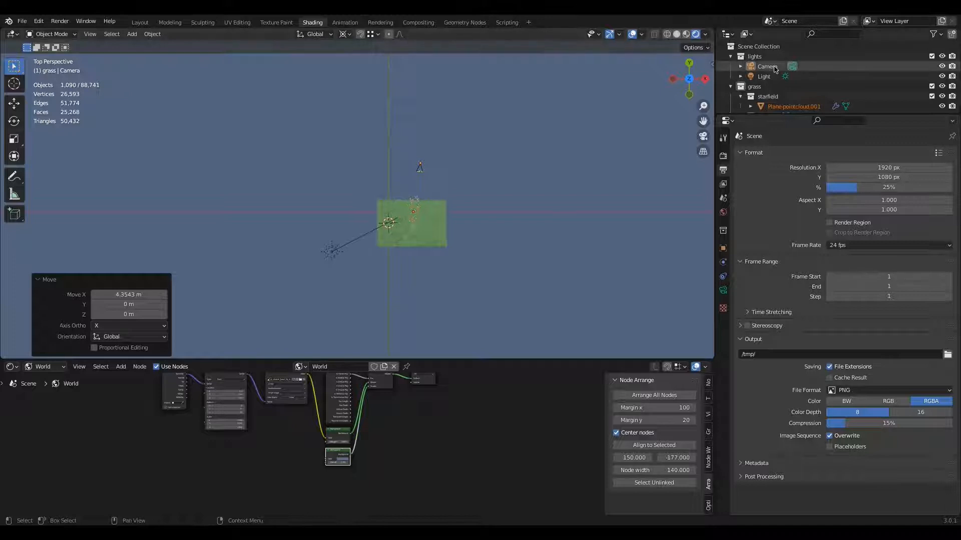
left_click(775, 69)
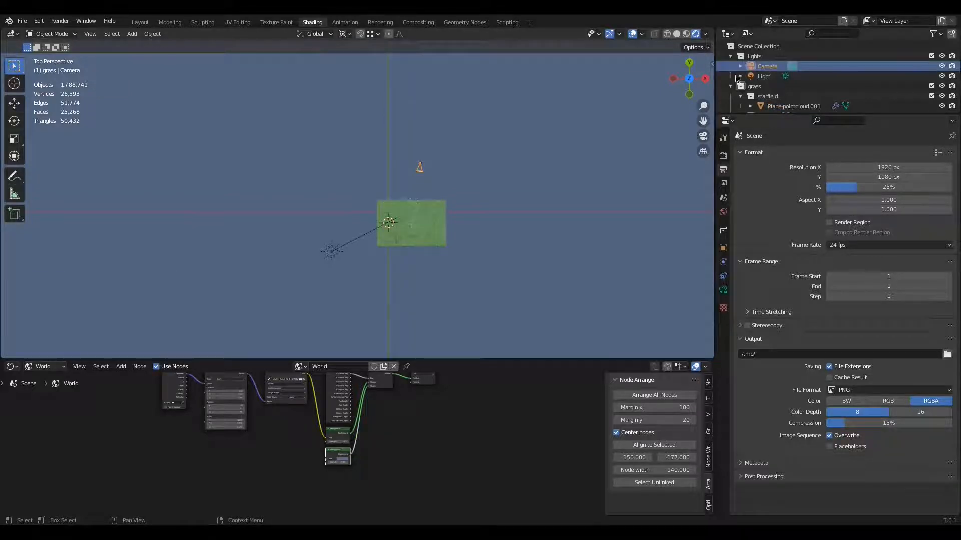
left_click(417, 199)
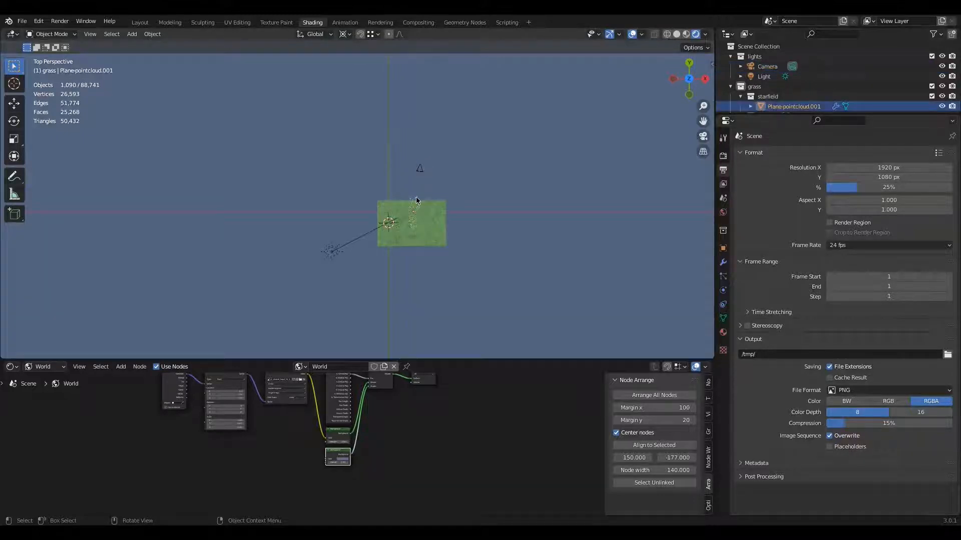
key("g")
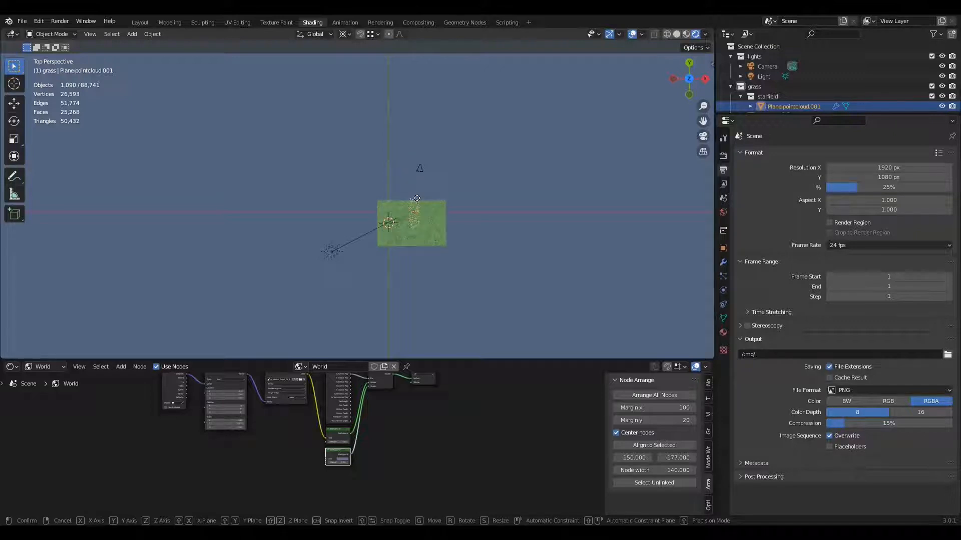
key("y")
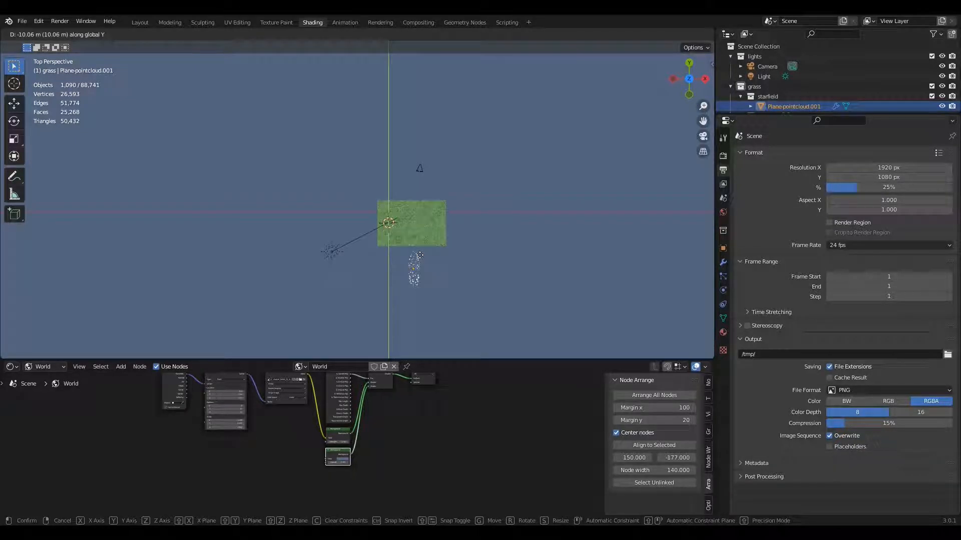
left_click(420, 258)
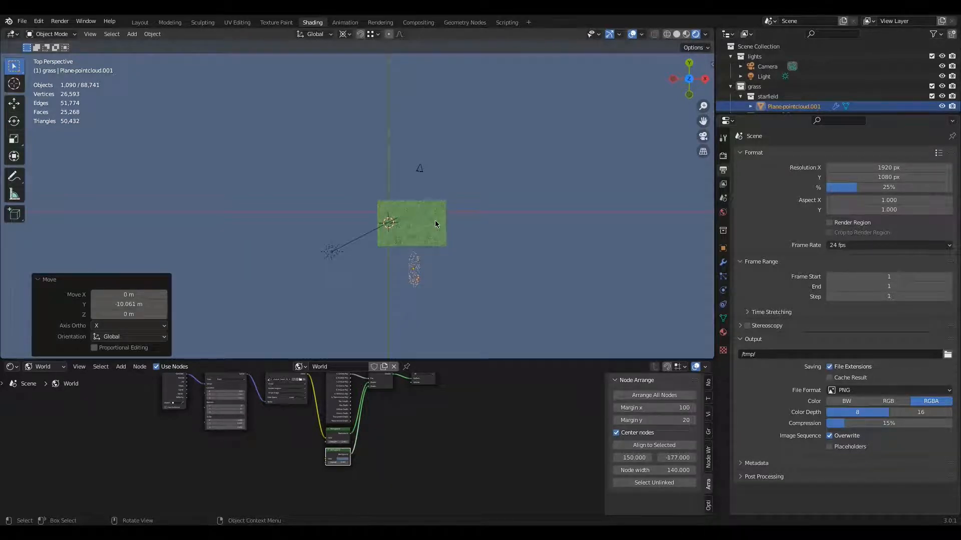
key("KP_0")
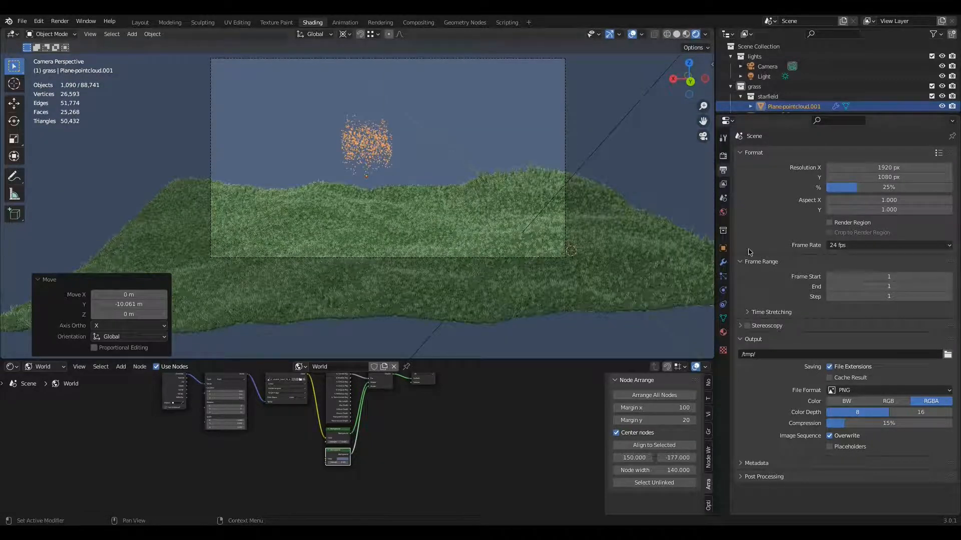
Show the starfield's geometry node tree in the lower editor and open the object's modifier settings.
left_click(12, 367)
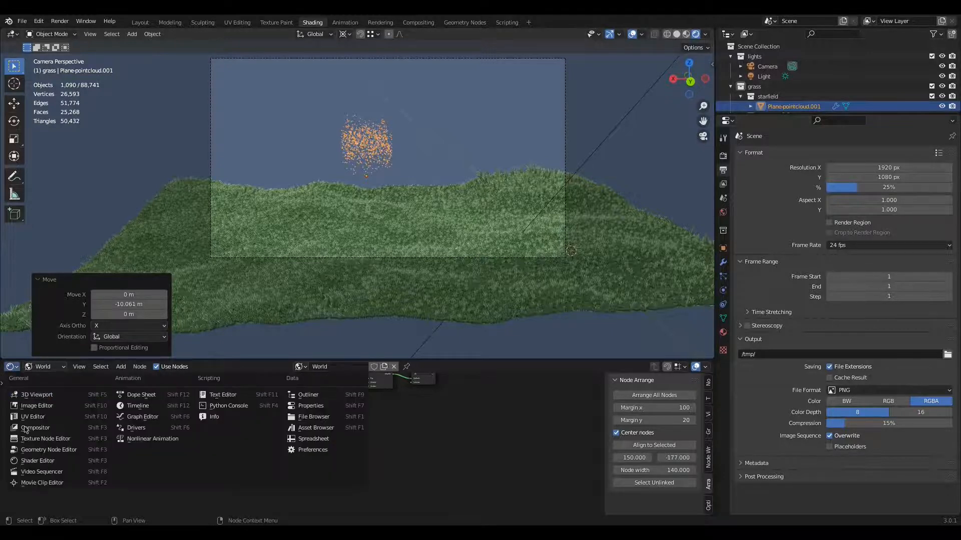
left_click(32, 450)
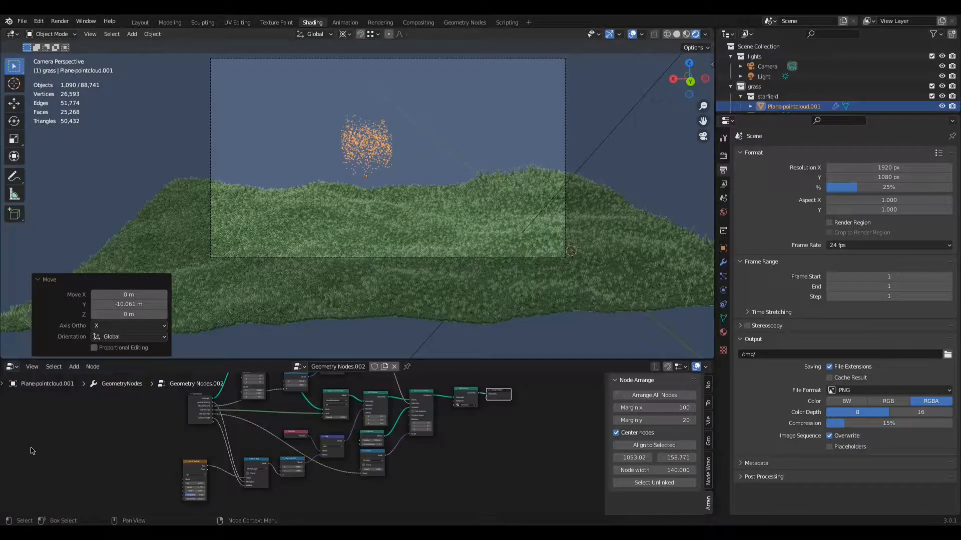
scroll(299, 440, "up", 3)
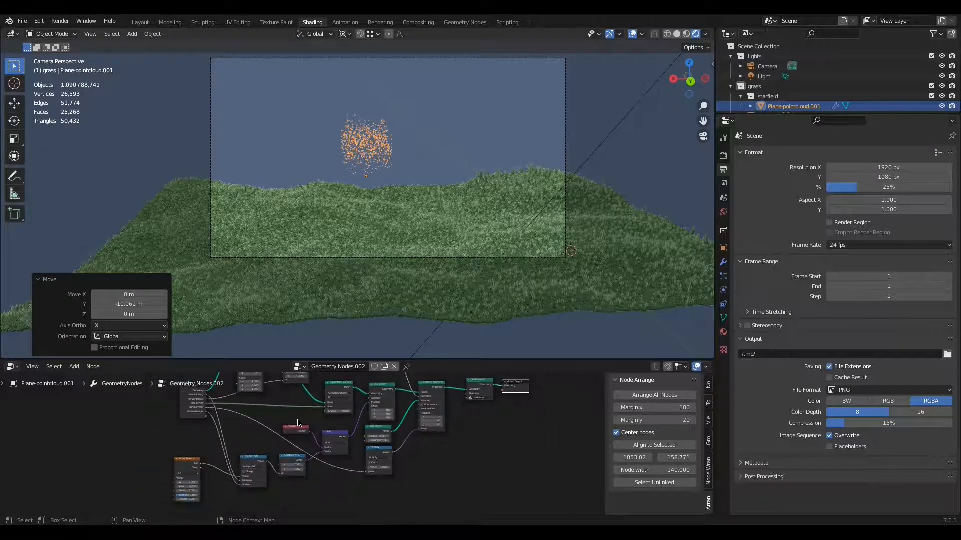
middle_click_drag(292, 396, 285, 426)
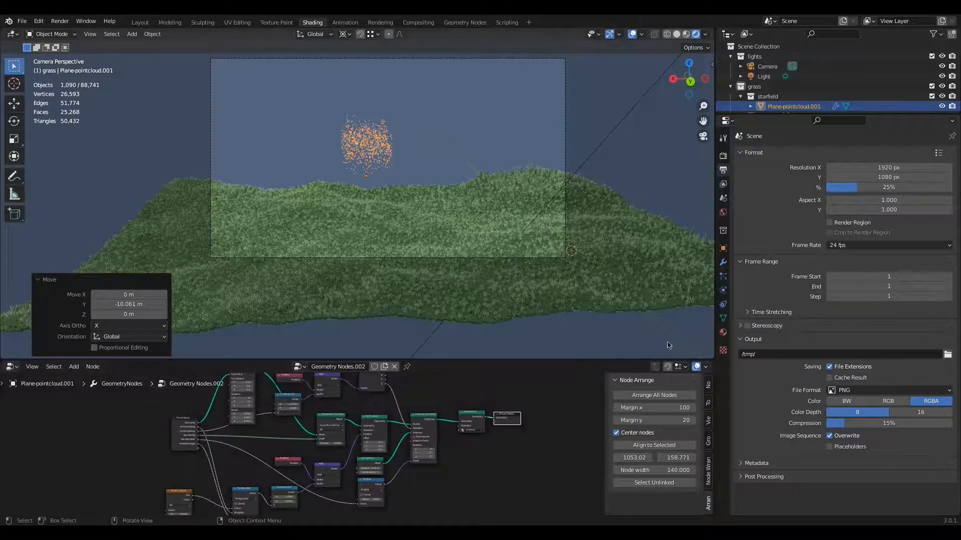
left_click(723, 263)
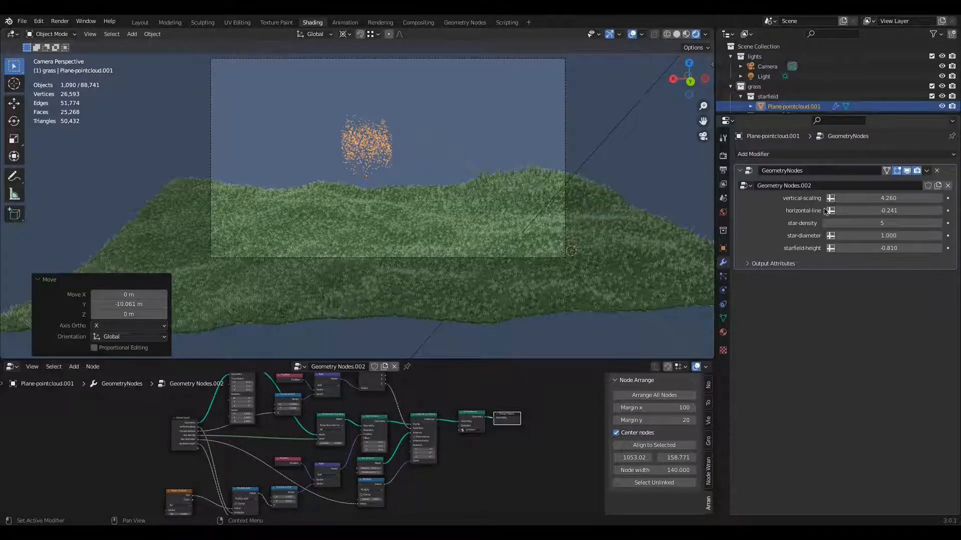
Set the starfield modifier's vertical-scaling to 9 and its starfield-height to -2.38.
left_click(884, 199)
type("9")
key("Return")
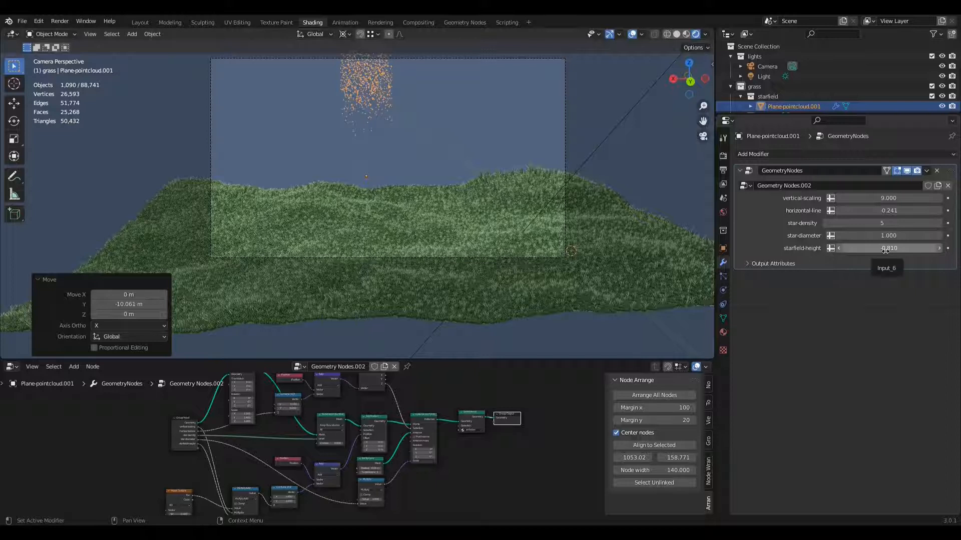
mouse_move(885, 250)
left_mouse_down()
mouse_move(693, 248)
mouse_move(885, 248)
left_mouse_up()
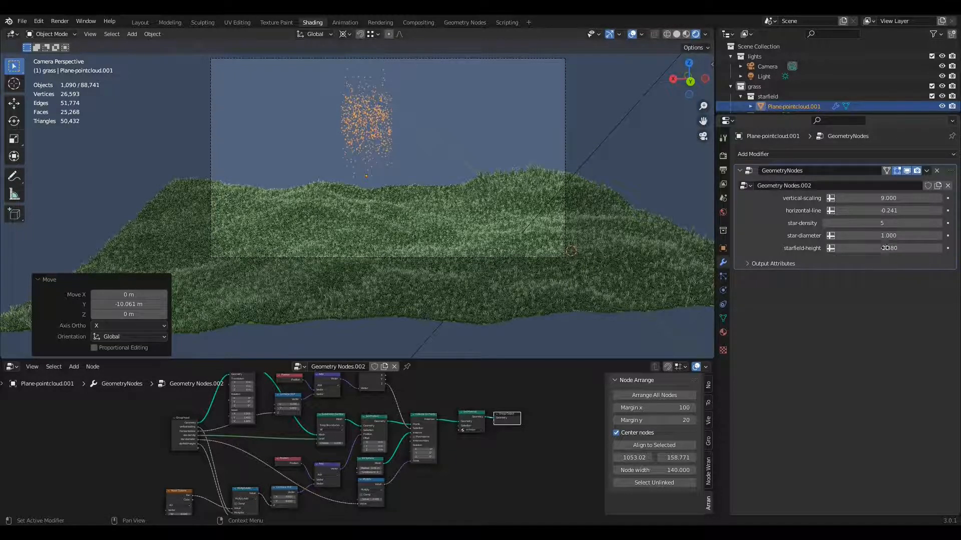
Set the starfield modifier's vertical-scaling to 11 and its starfield-height to -3.1.
left_click(886, 198)
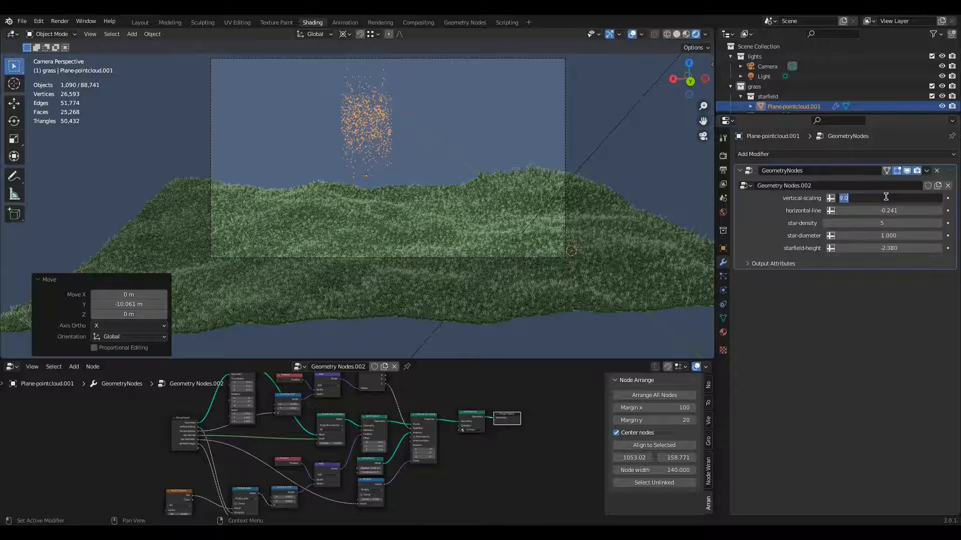
type("11")
key("Return")
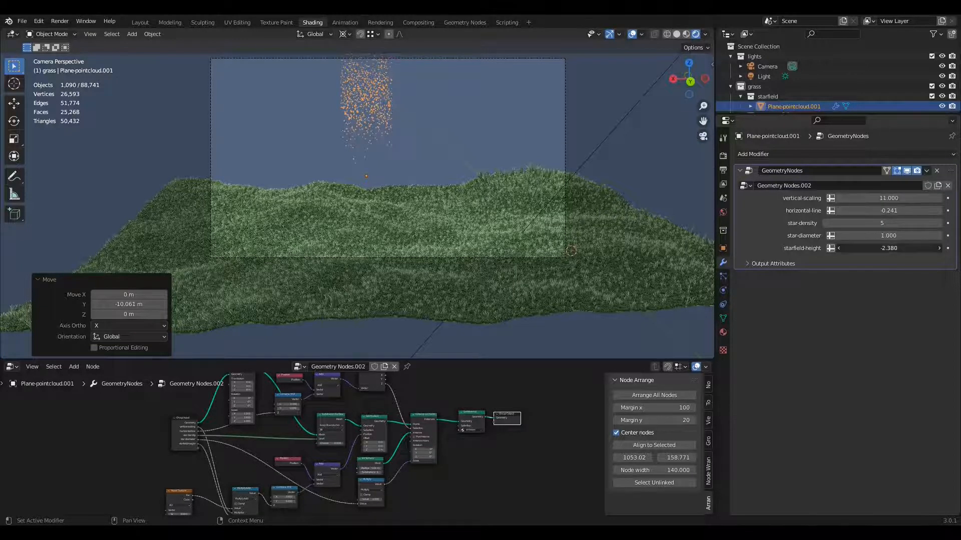
left_click_drag(888, 248, 852, 248)
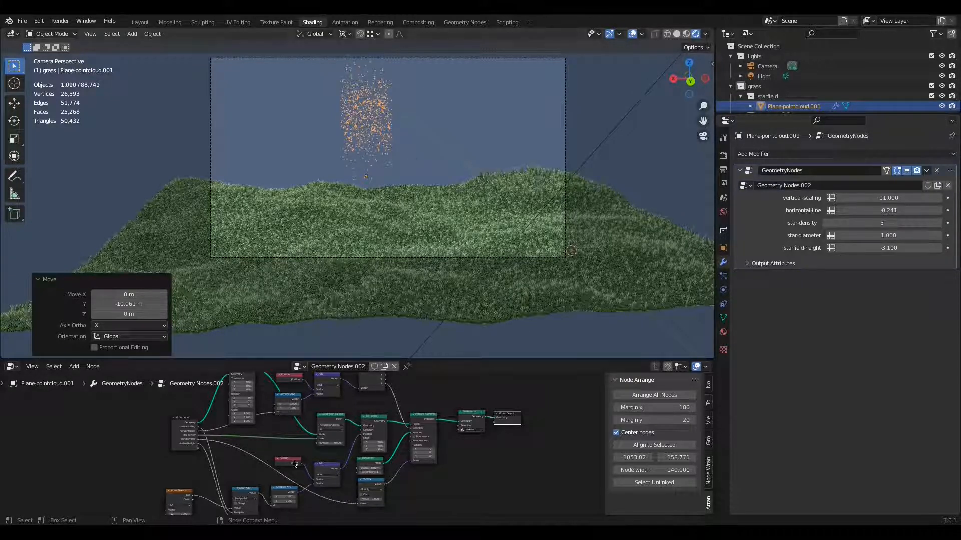
Widen the starfield in its Transform node by trying an X scale of 5 and settling on 7.
scroll(245, 430, "up", 2)
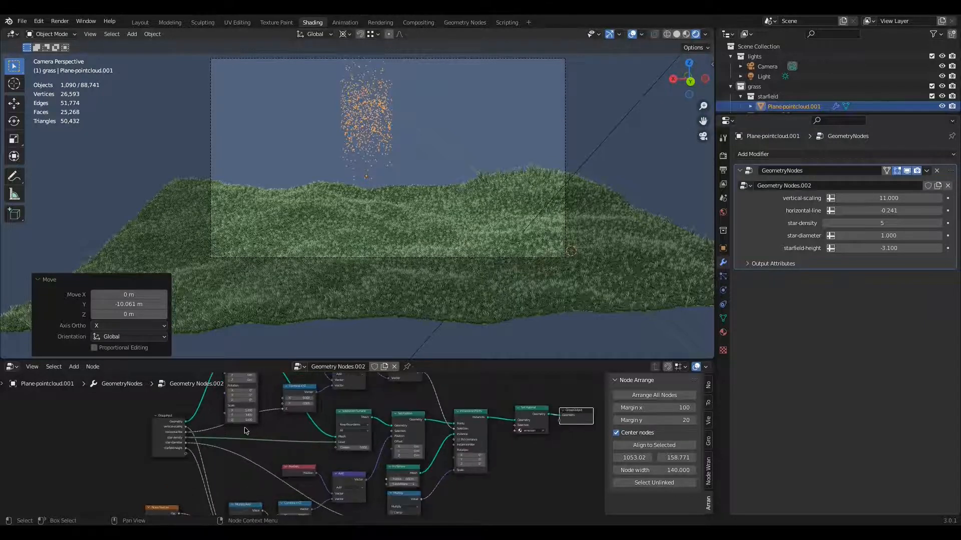
scroll(245, 430, "up", 3)
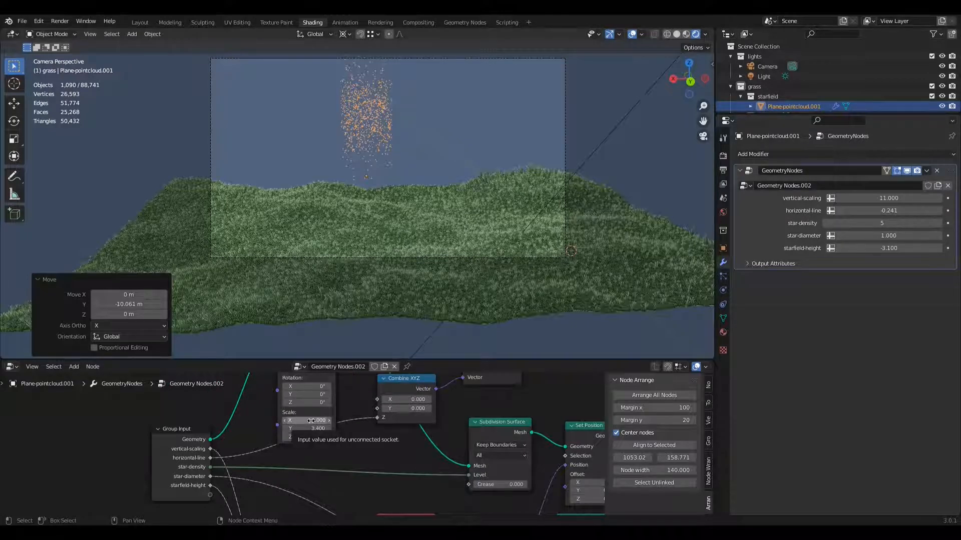
left_click(311, 422)
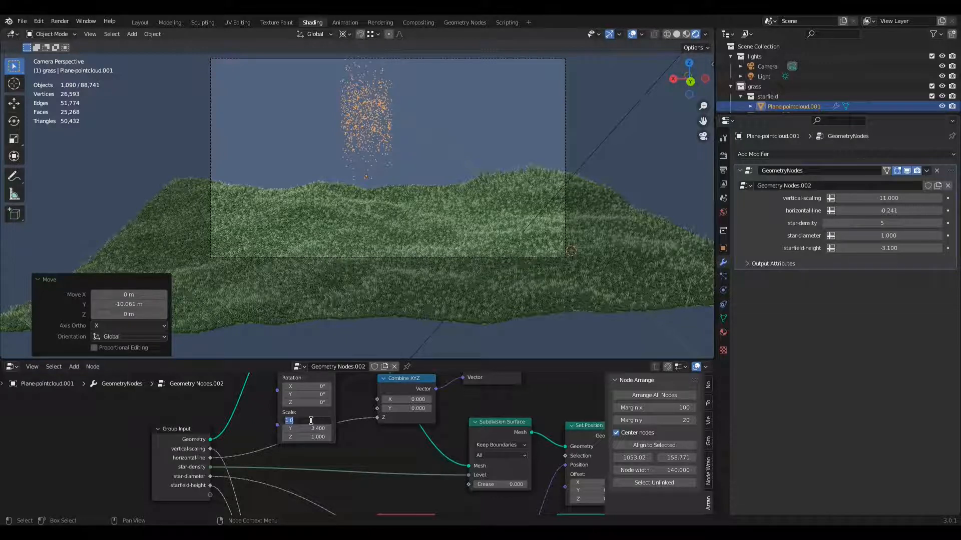
type("5")
key("Return")
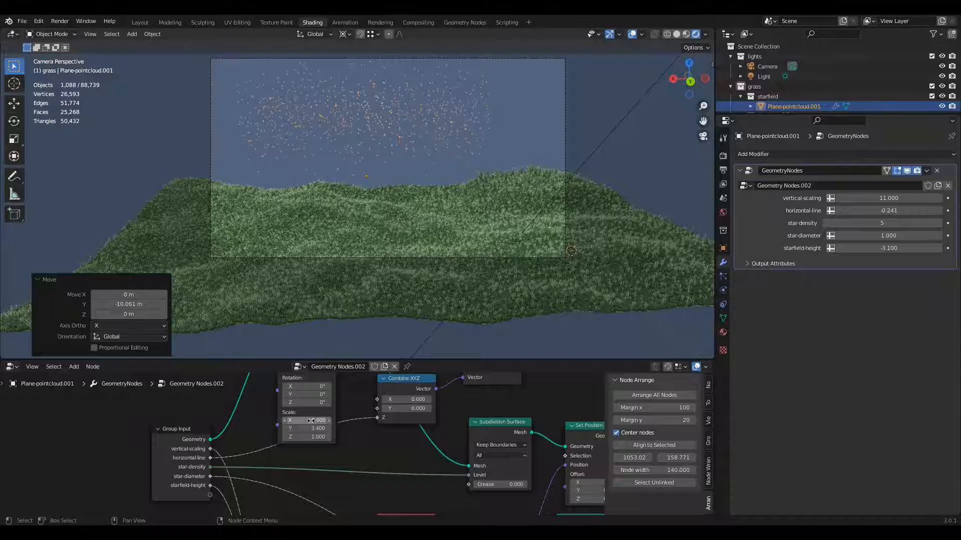
left_click(311, 420)
type("7")
key("Return")
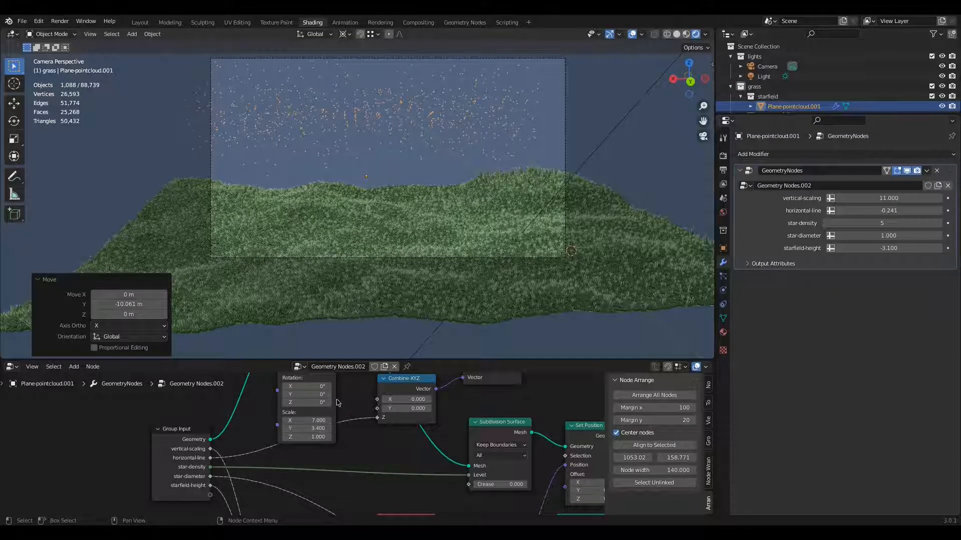
Set the Z rotation of the starfield's Transform node to 4°.
scroll(338, 403, "up", 1)
double_click(306, 403)
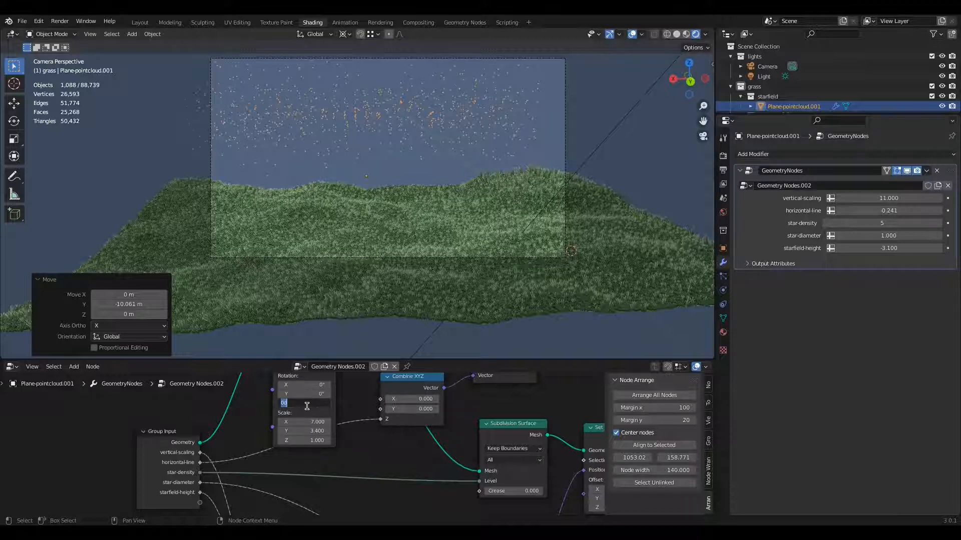
type("4")
key("Return")
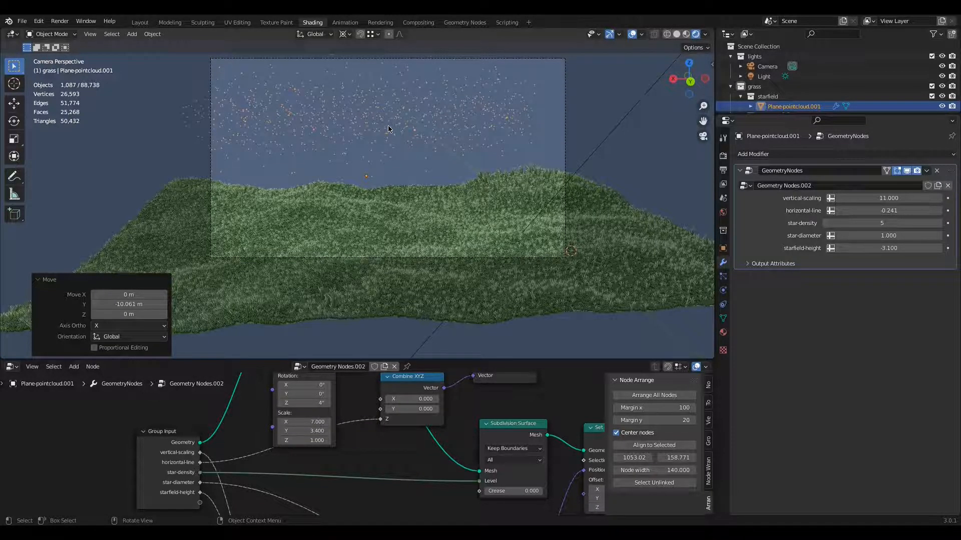
Move the starfield about -0.71 m along the X axis to centre it in the camera frame.
key("g")
key("x")
left_click(227, 464)
Set the Noise Texture node's W value to 6.7 and the modifier's star-diameter to 1.4.
scroll(230, 481, "down", 1)
scroll(230, 480, "down", 2)
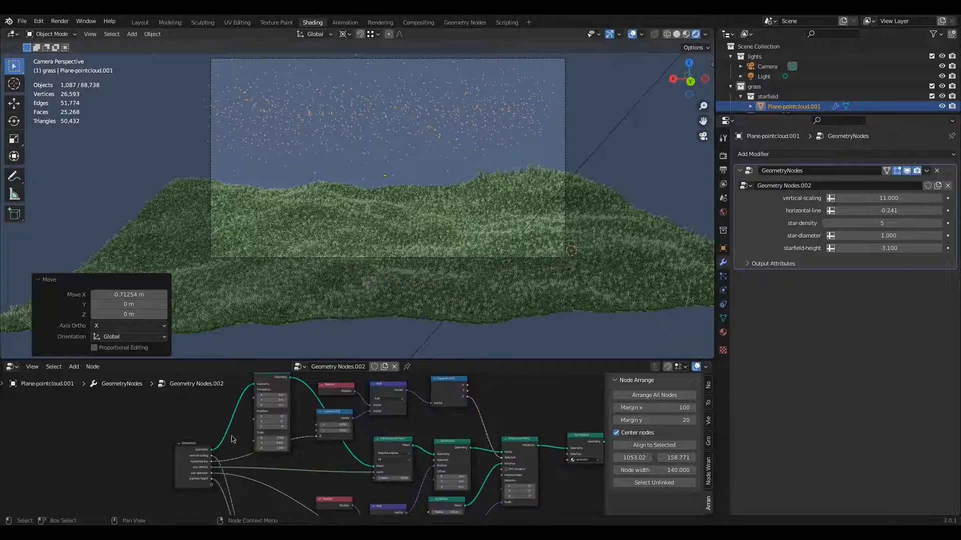
scroll(234, 439, "down", 2)
middle_click_drag(257, 477, 263, 421)
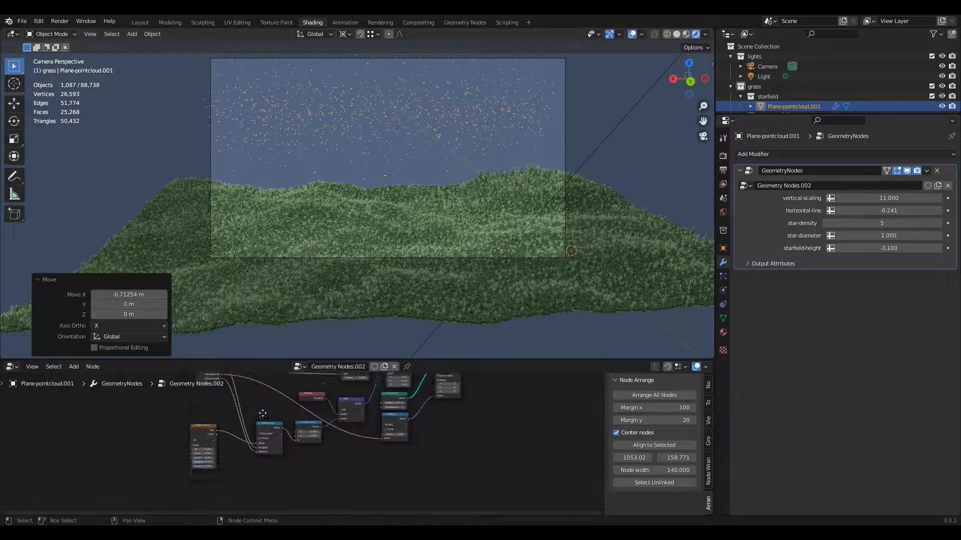
scroll(215, 429, "up", 3)
scroll(215, 430, "up", 3)
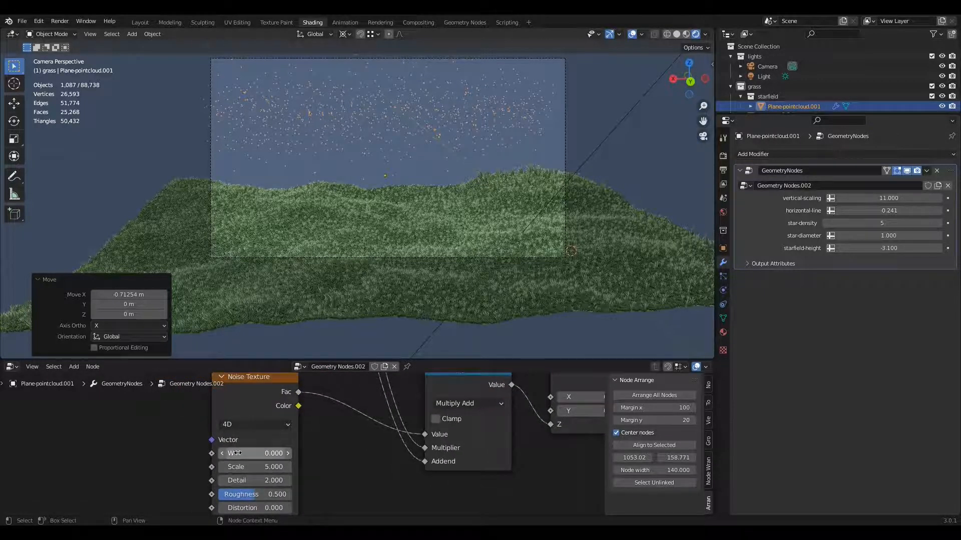
left_click_drag(254, 454, 300, 453)
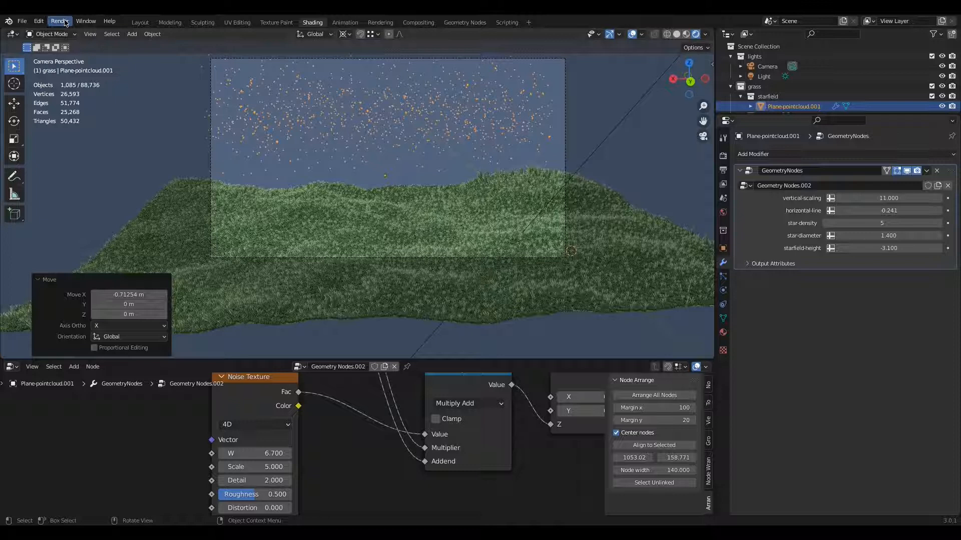
Render the scene as a still image and move the render window towards the middle of the viewport.
left_click(65, 22)
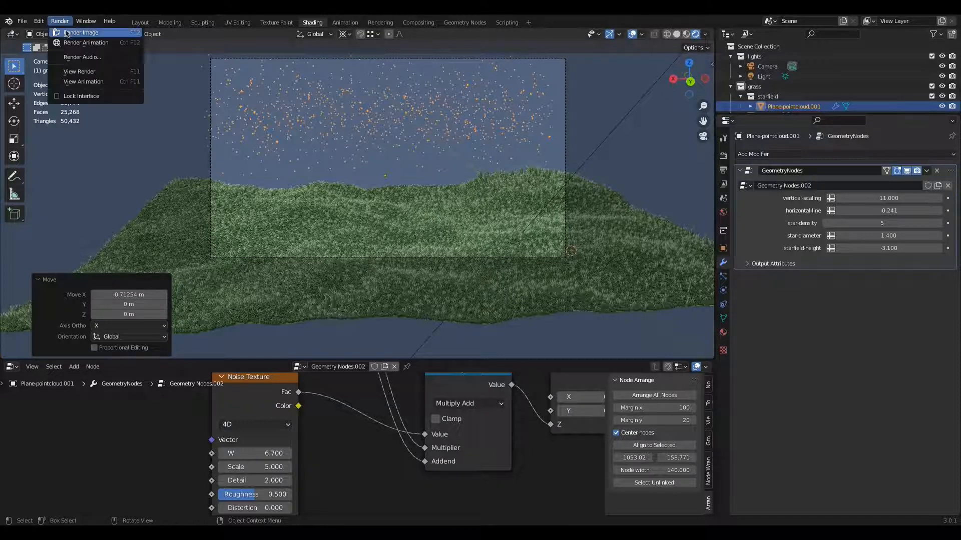
left_click(68, 35)
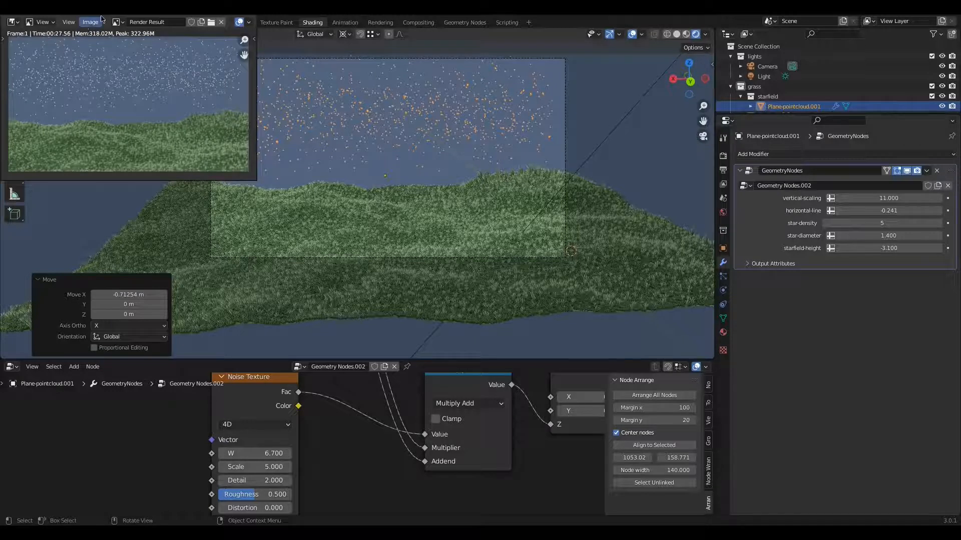
left_click_drag(162, 14, 300, 97)
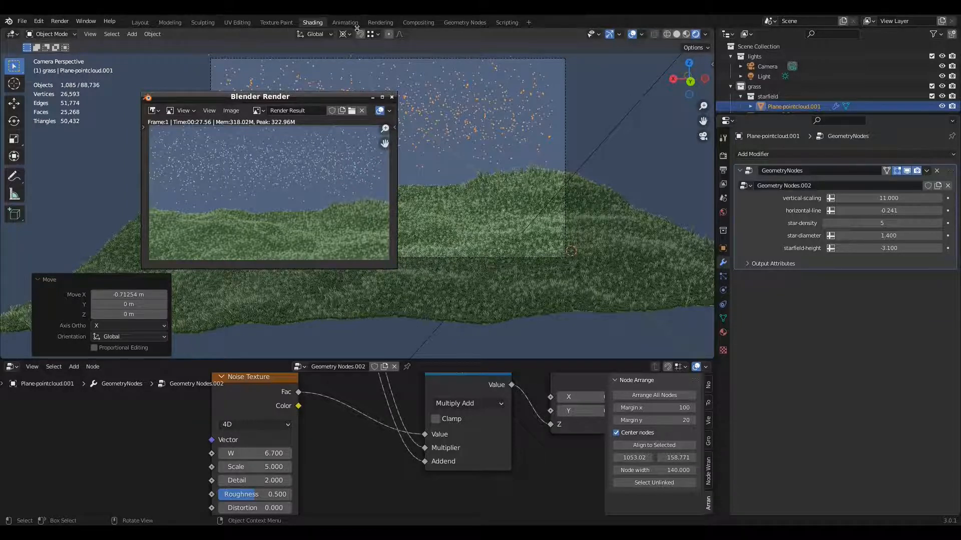
Enable nodes in the Compositing workspace and spread the Render Layers and Composite nodes apart.
left_click(416, 25)
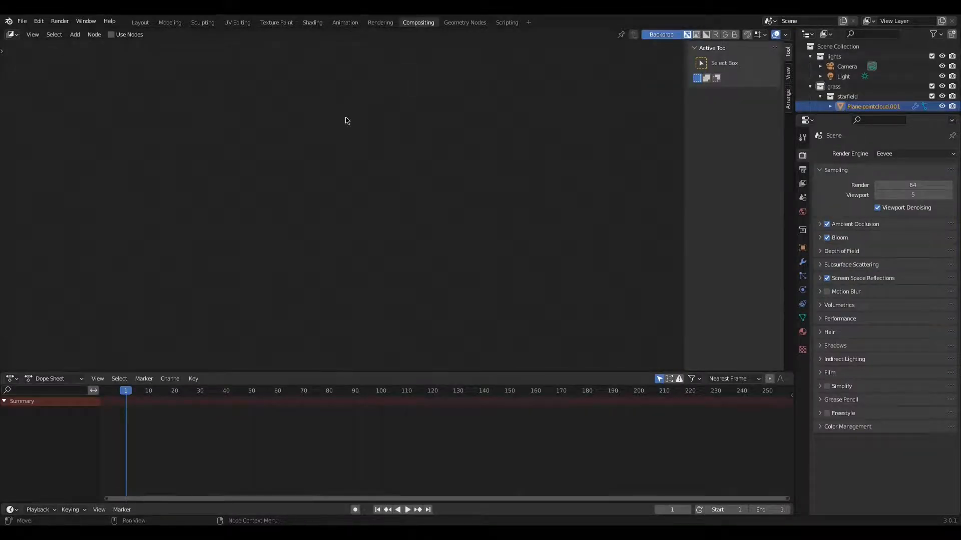
left_click(110, 35)
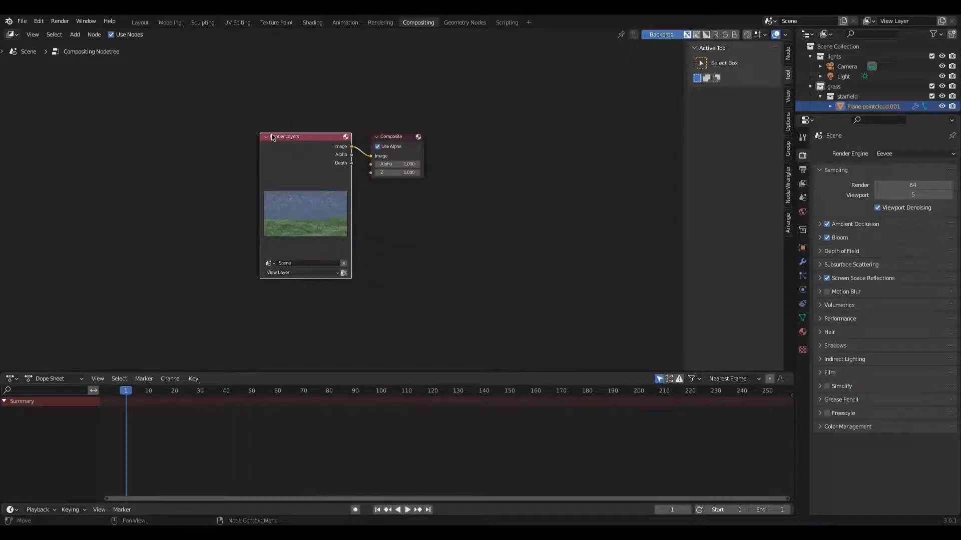
left_click_drag(280, 138, 134, 132)
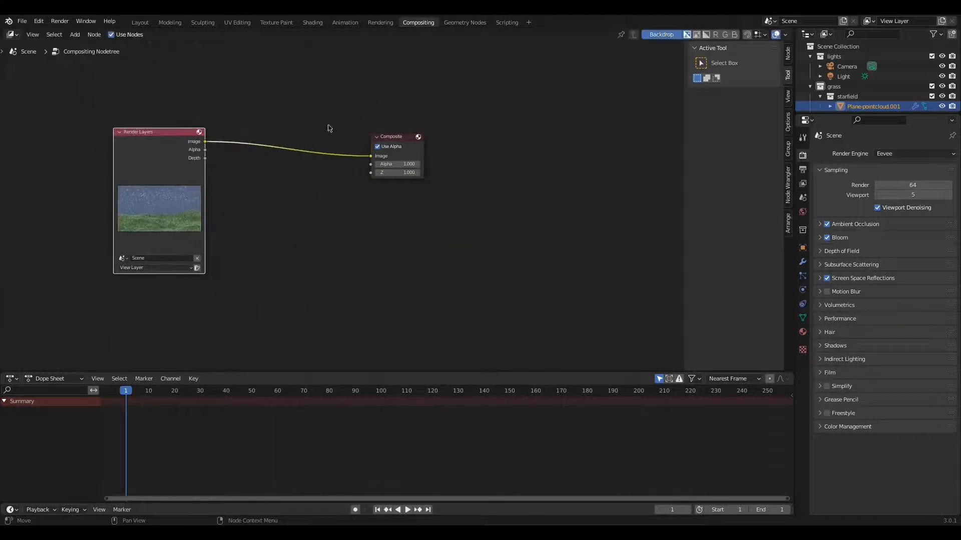
left_click(389, 140)
left_click_drag(389, 139, 570, 134)
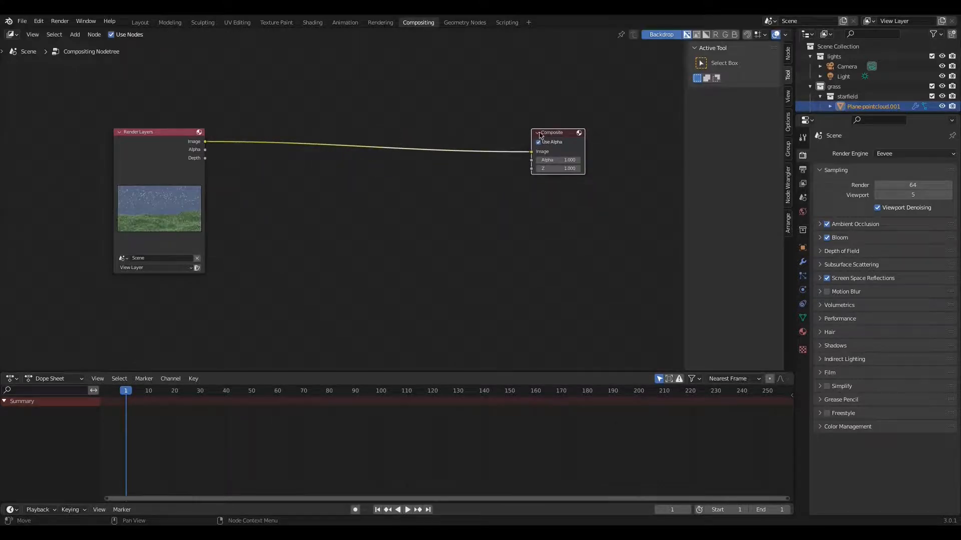
Add a Viewer node below the Composite node and reroute the Render Layers image link from Composite to Viewer.
left_click(74, 34)
mouse_move(91, 70)
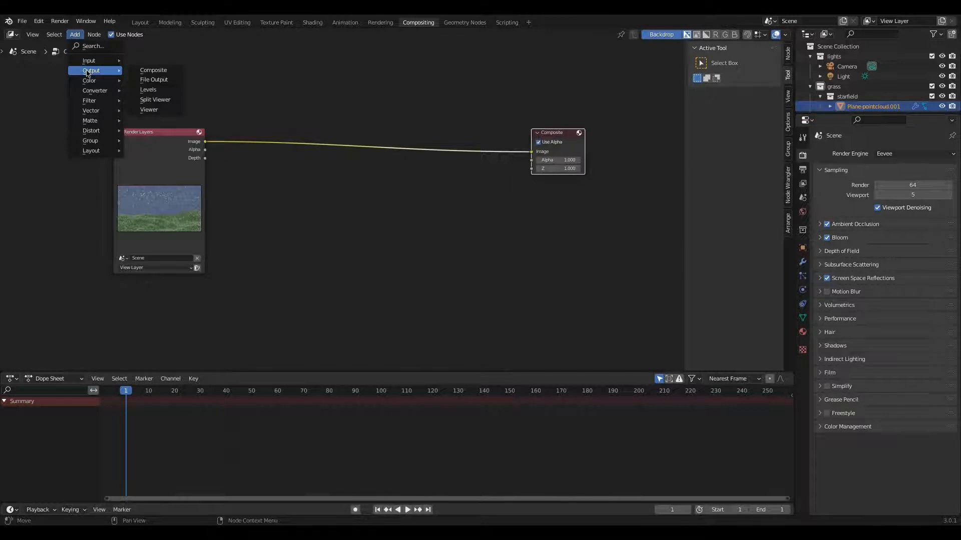
left_click(156, 111)
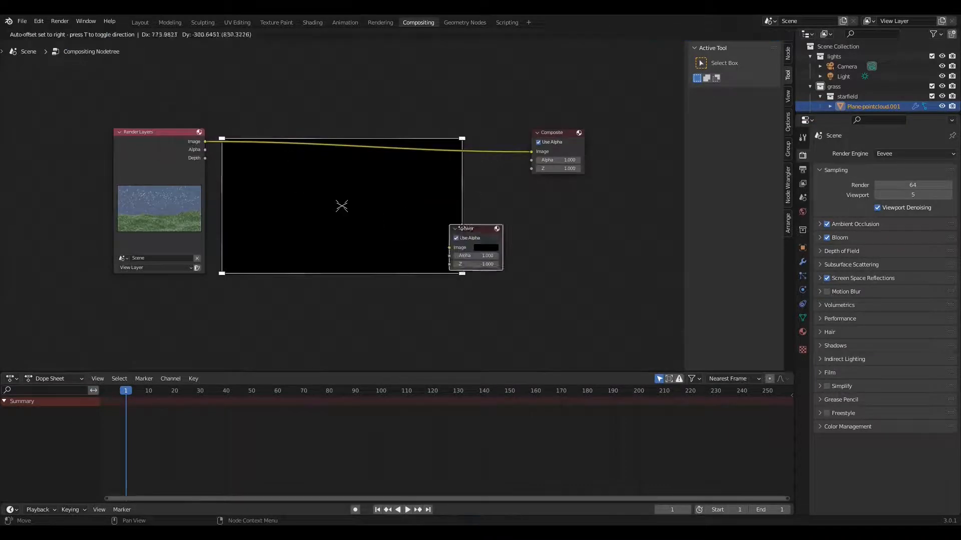
left_click(523, 239)
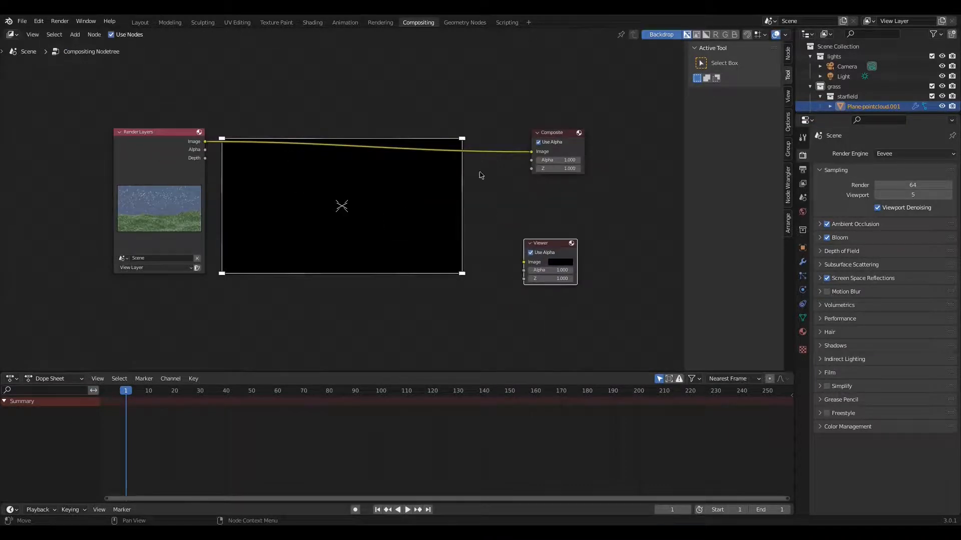
left_click_drag(531, 152, 523, 262)
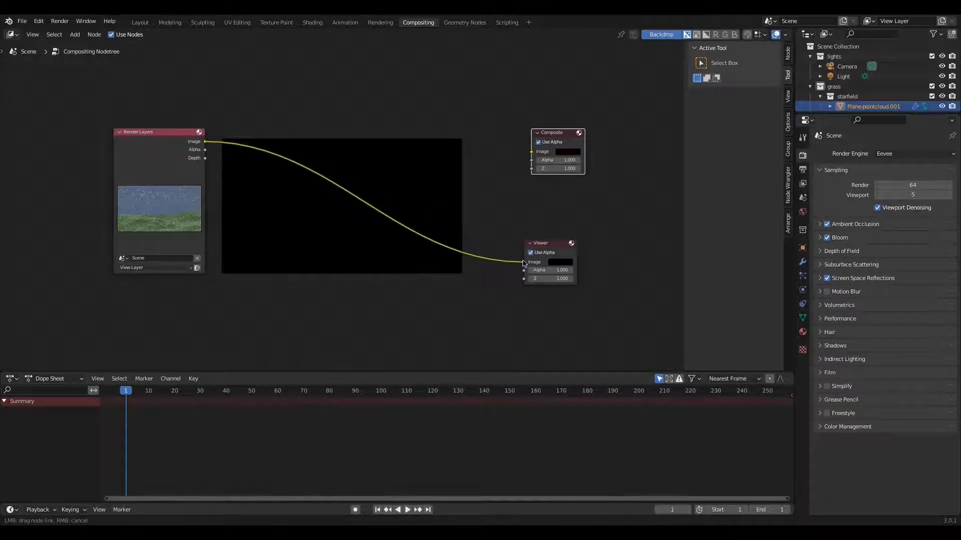
Add a Glare filter node and insert it on the link between Render Layers and Viewer.
left_click(75, 35)
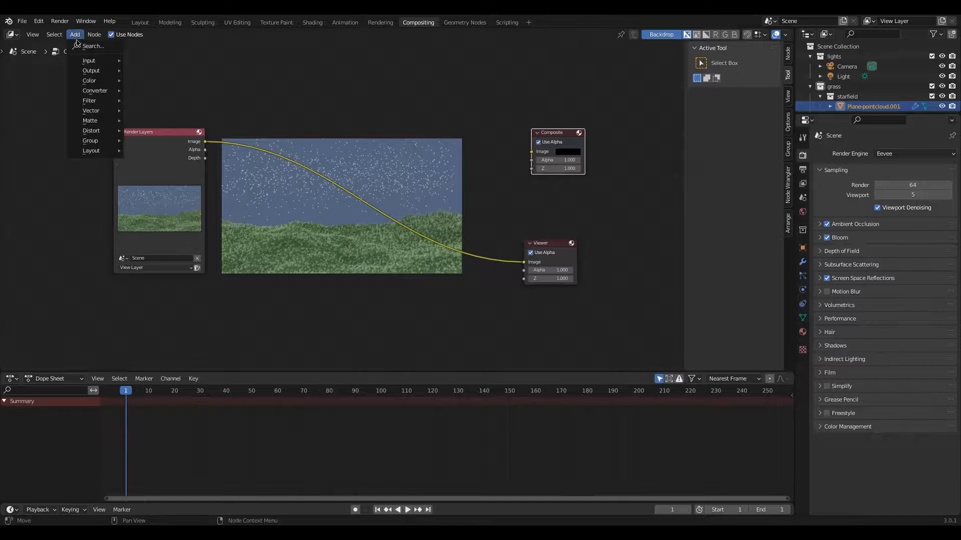
mouse_move(95, 106)
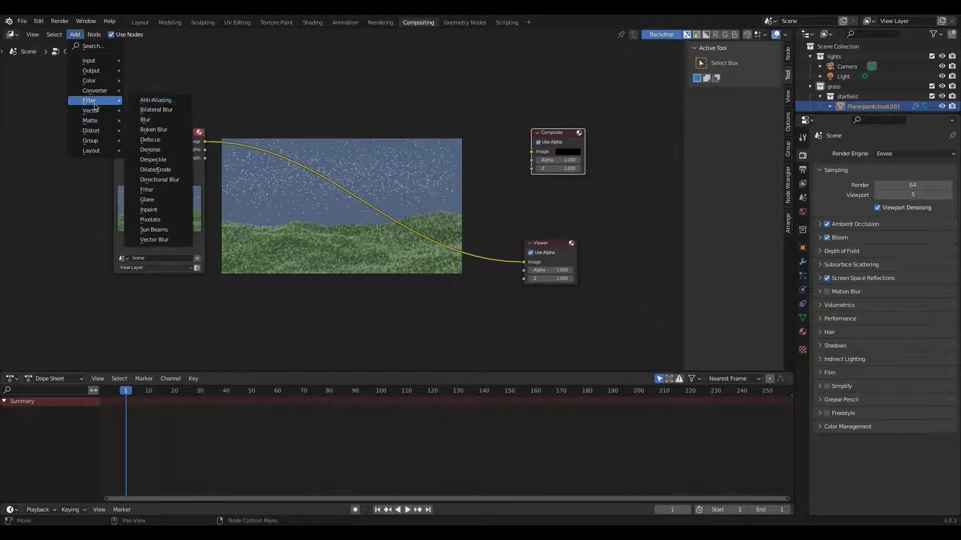
left_click(145, 201)
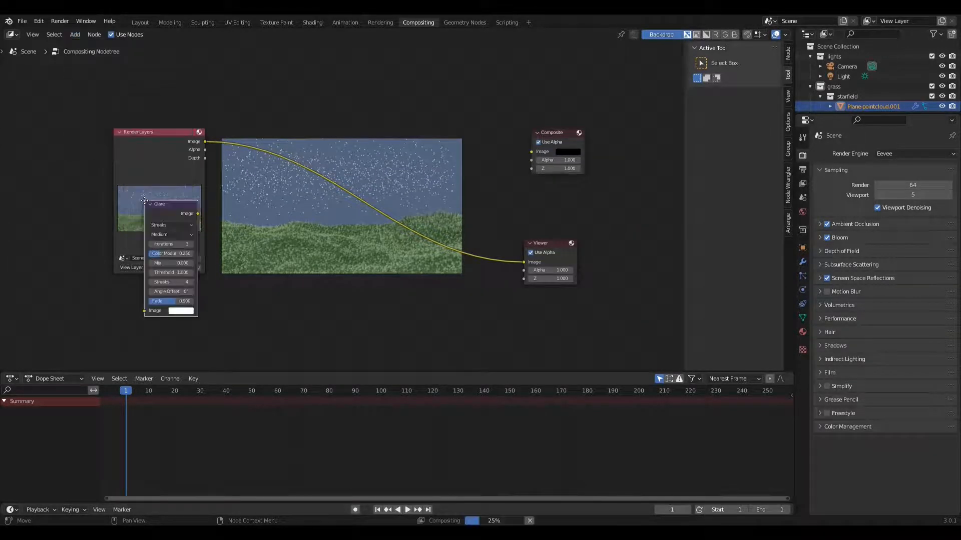
left_click(452, 224)
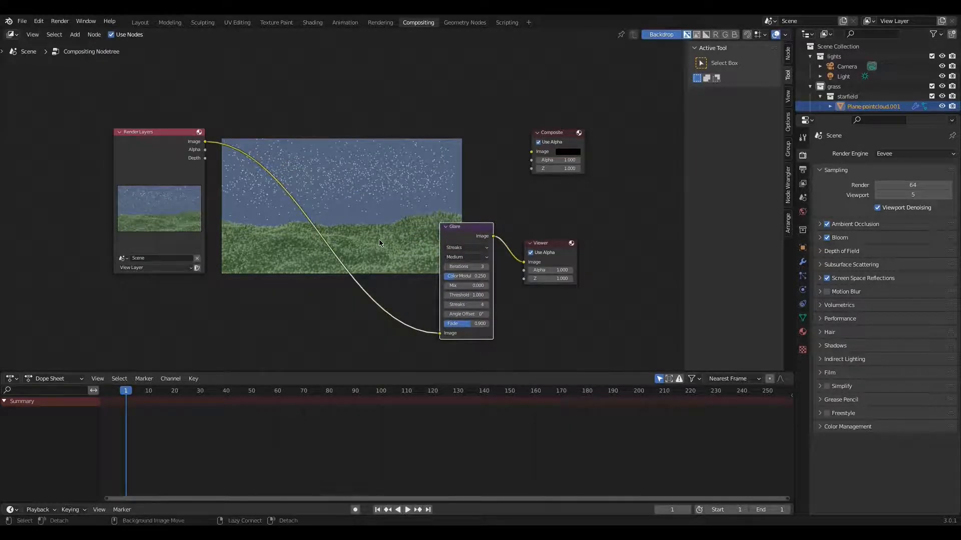
Set the Glare node's threshold to 0.2.
key("alt+v")
key("alt+v")
key("alt+v")
key("alt+v")
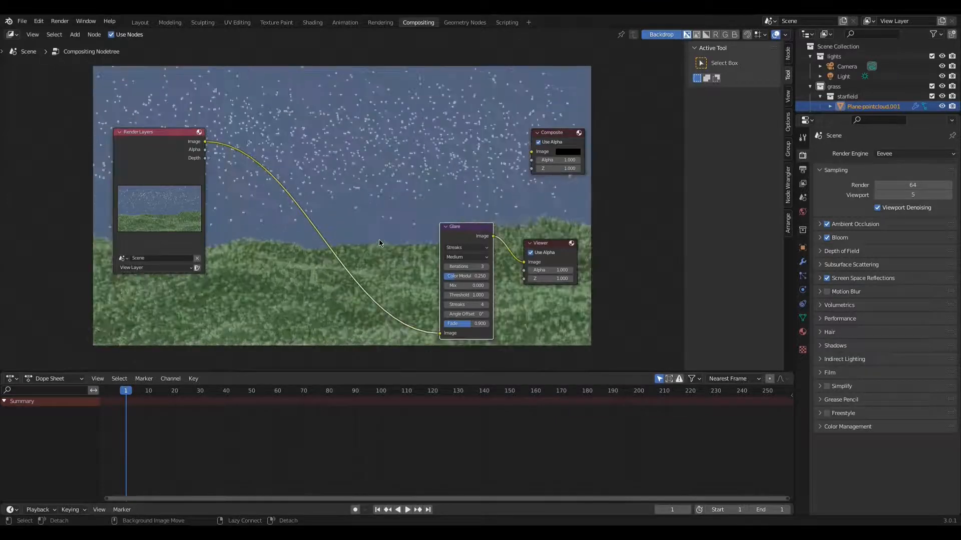
left_click(467, 295)
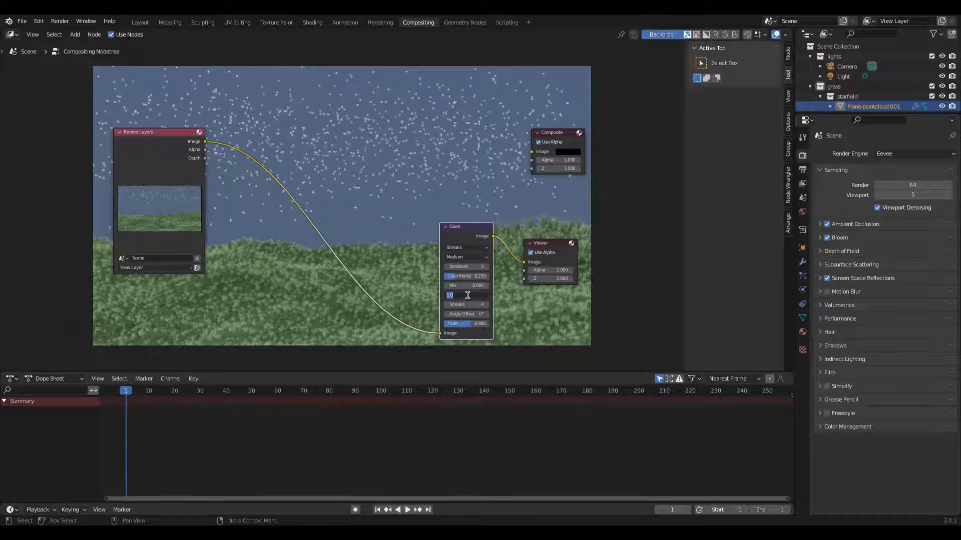
key("Return")
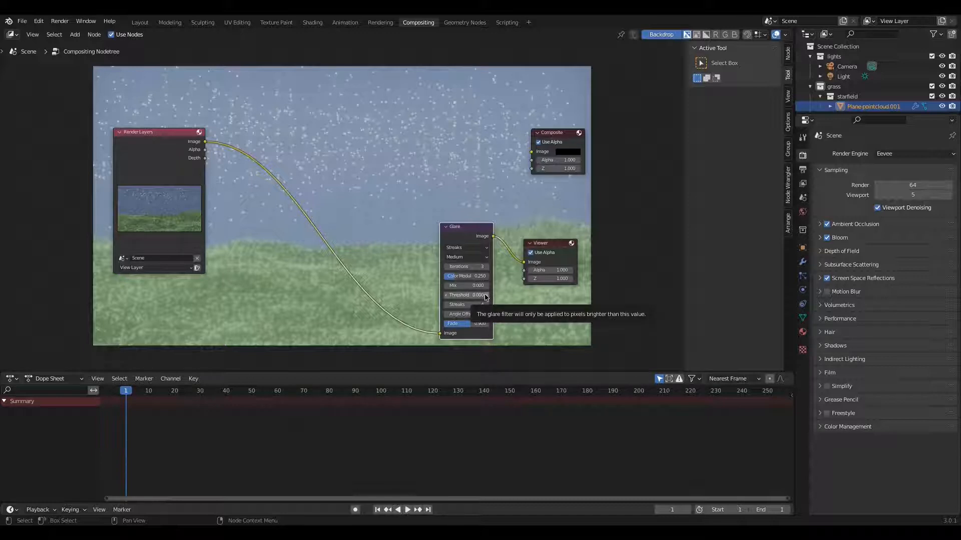
left_click(484, 296)
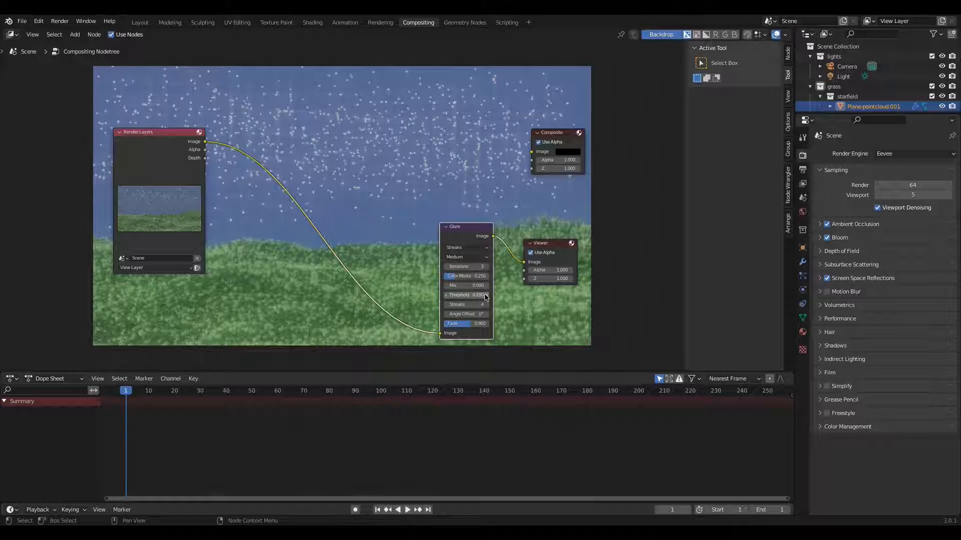
left_click(485, 296)
Switch the Glare type to Simple Star, try a threshold of 0.4 and lower it again.
left_click(461, 251)
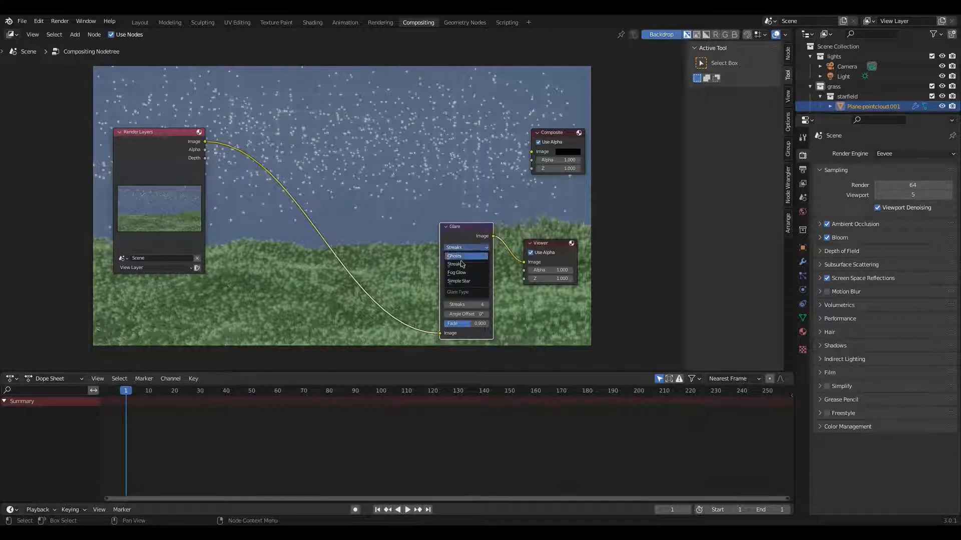
left_click(459, 283)
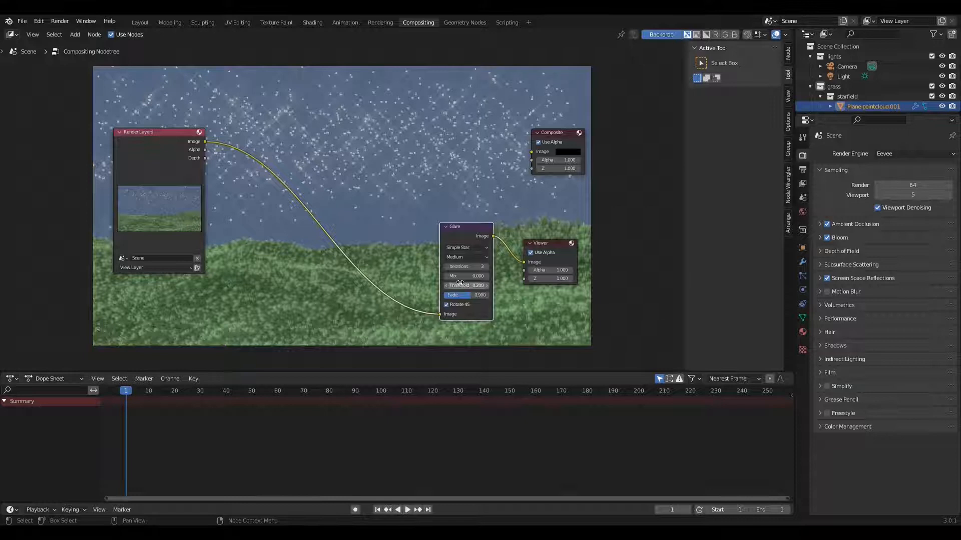
left_click(488, 285)
left_click(488, 286)
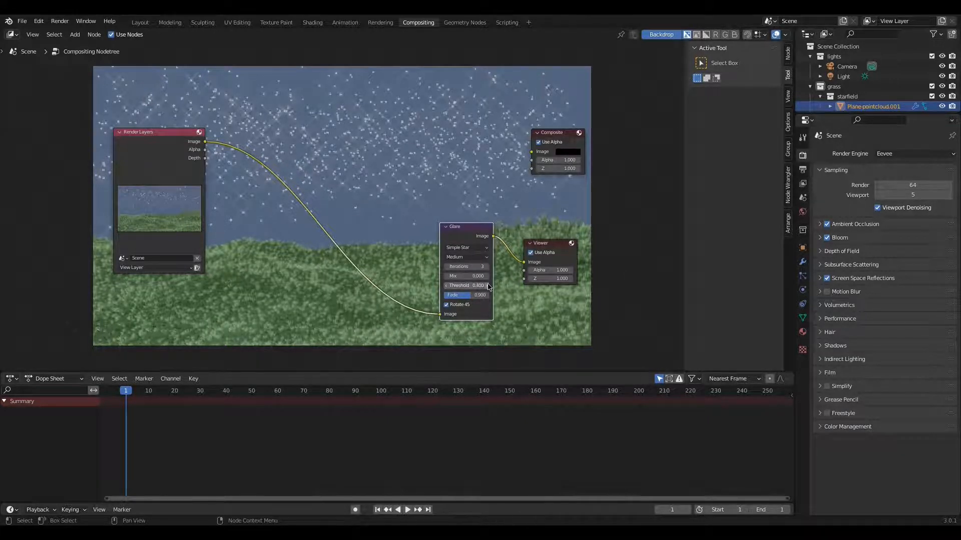
left_click(448, 287)
left_click(448, 288)
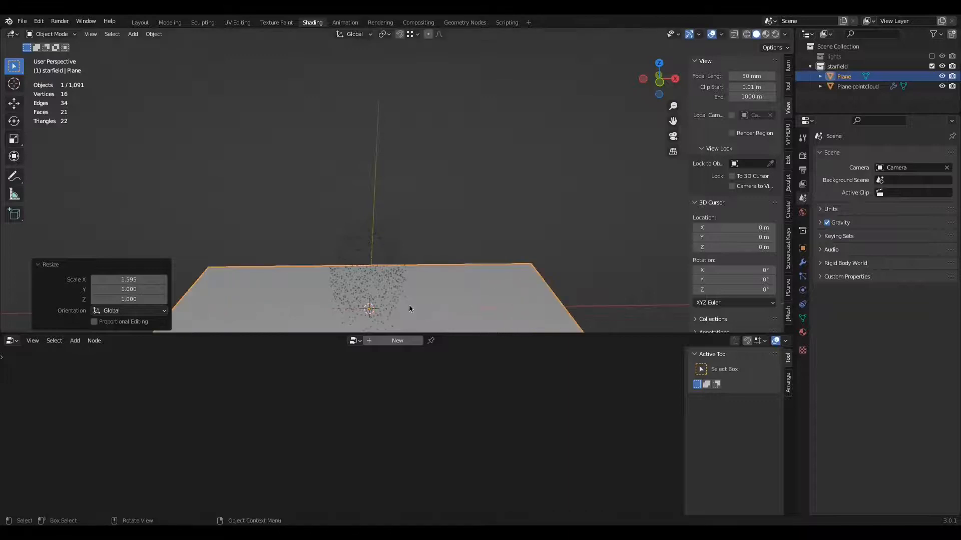
Move the plane about 9.96 m along Y behind the starfield and rotate it 90° about X.
left_click(411, 296)
key("g")
key("y")
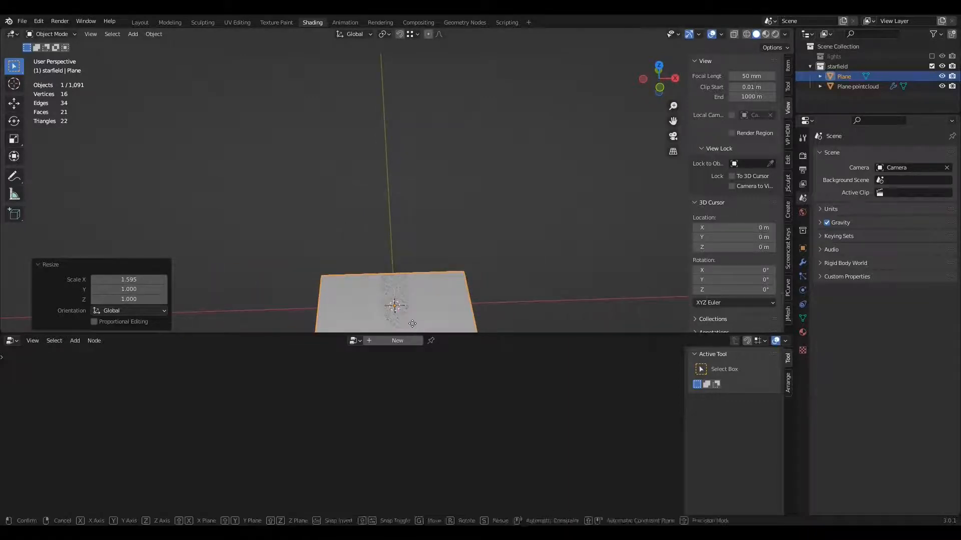
left_click(392, 239)
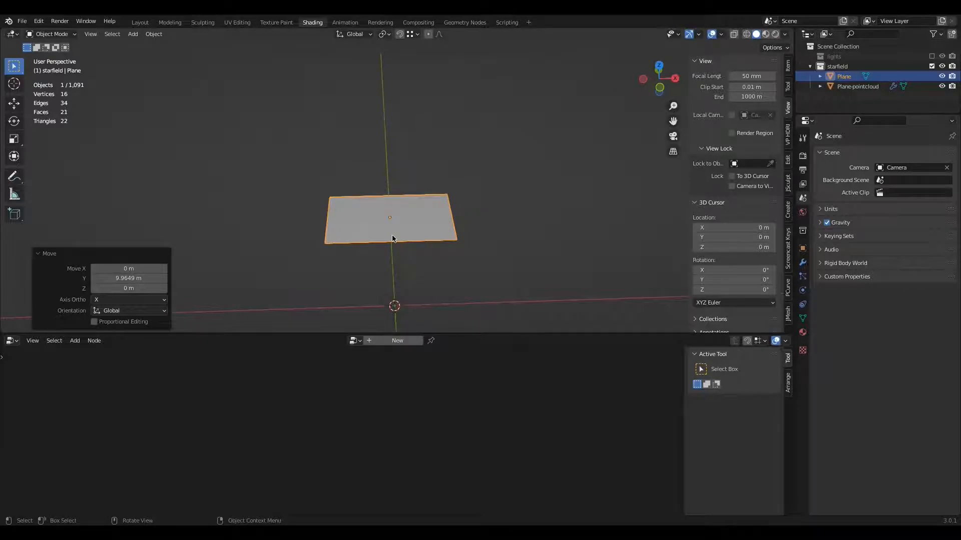
key("r")
key("x")
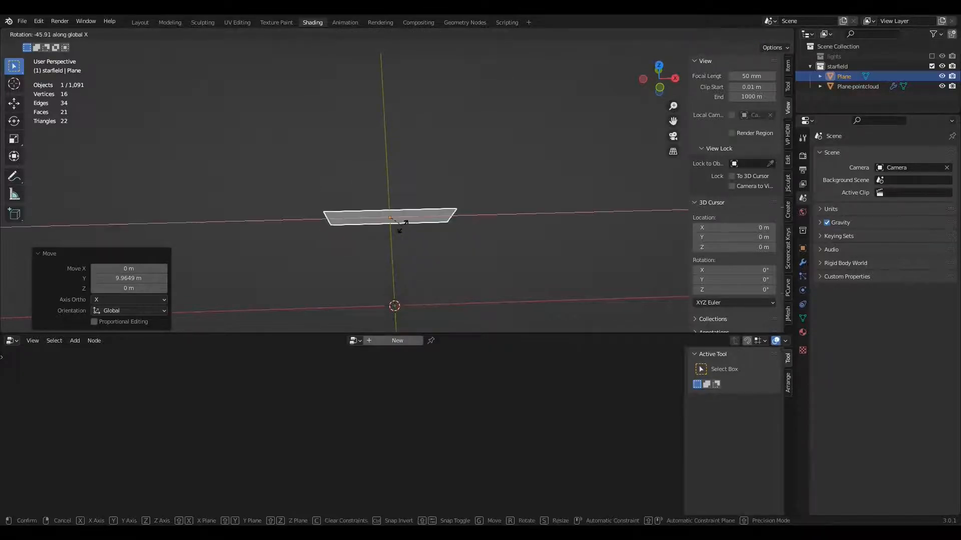
type("90")
key("Return")
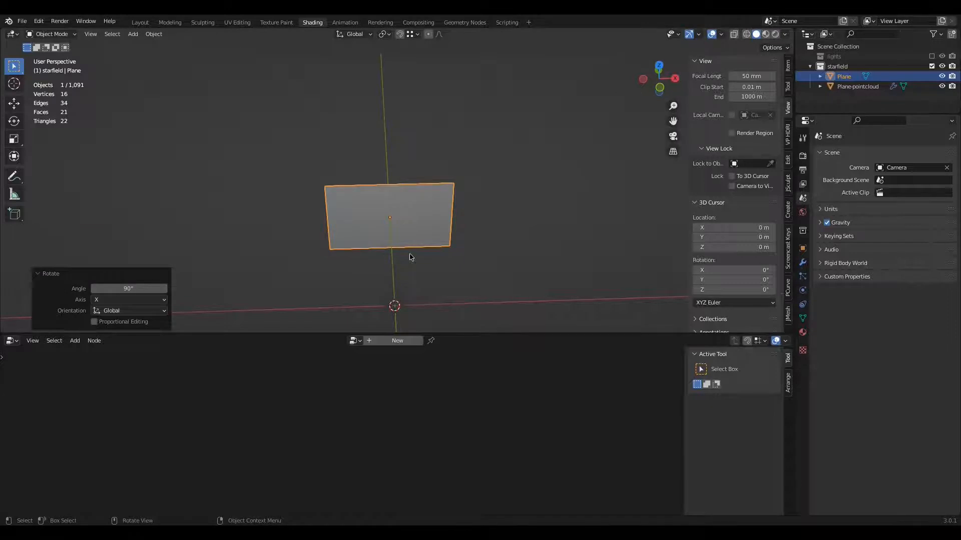
Raise the upright plane about 0.97 m along Z while looking through the camera.
key("KP_0")
key("g")
key("z")
left_click(450, 279)
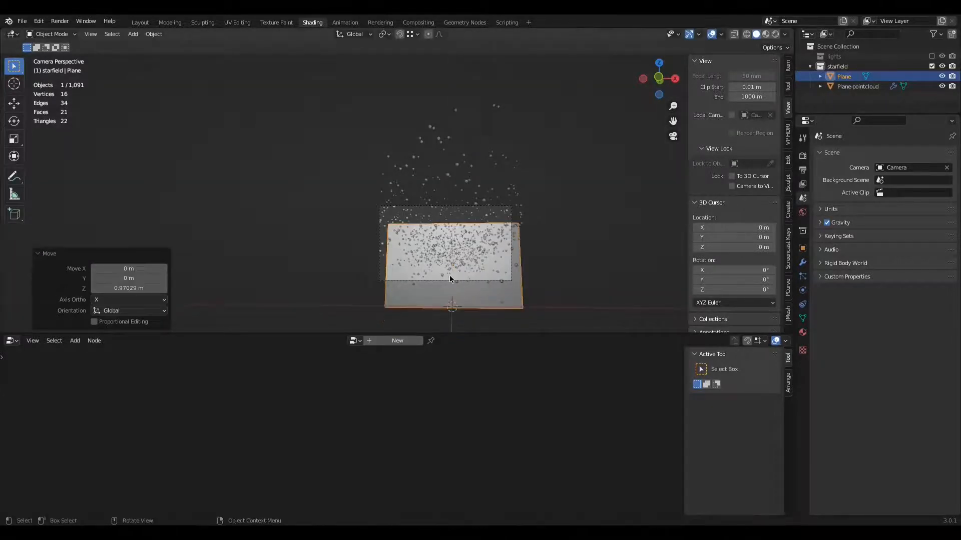
In the front view, raise the plane by about another 2.04 m along Z.
key("KP_5")
key("KP_5")
key("KP_0")
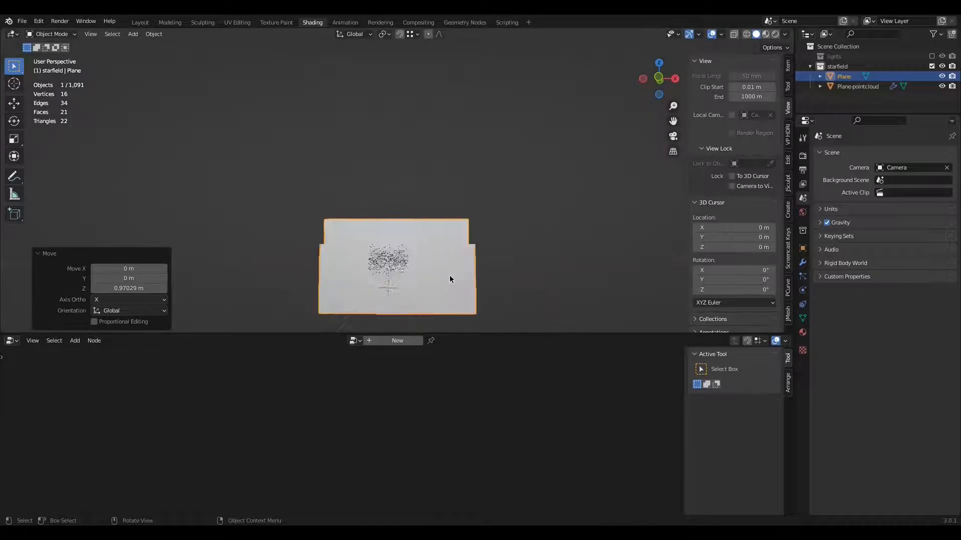
key("KP_5")
key("KP_5")
key("KP_0")
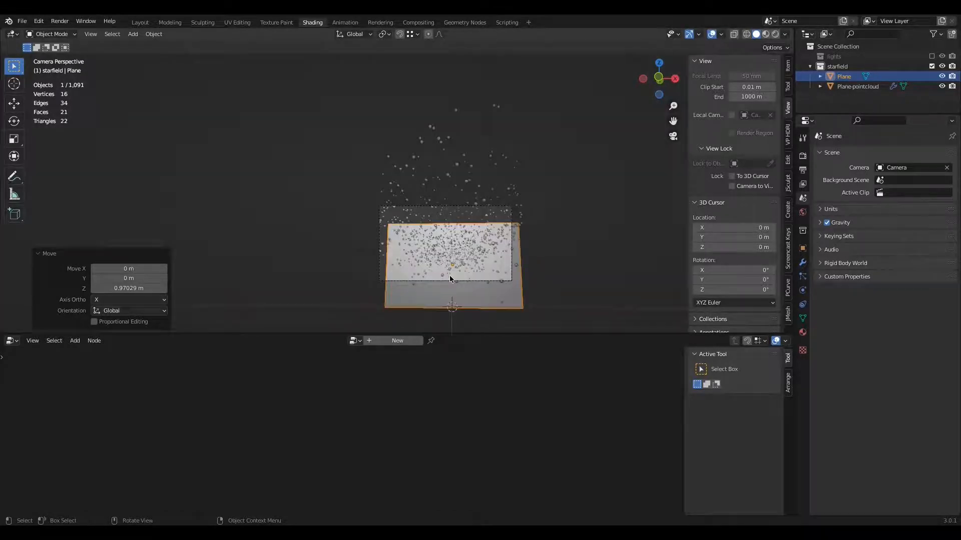
key("KP_1")
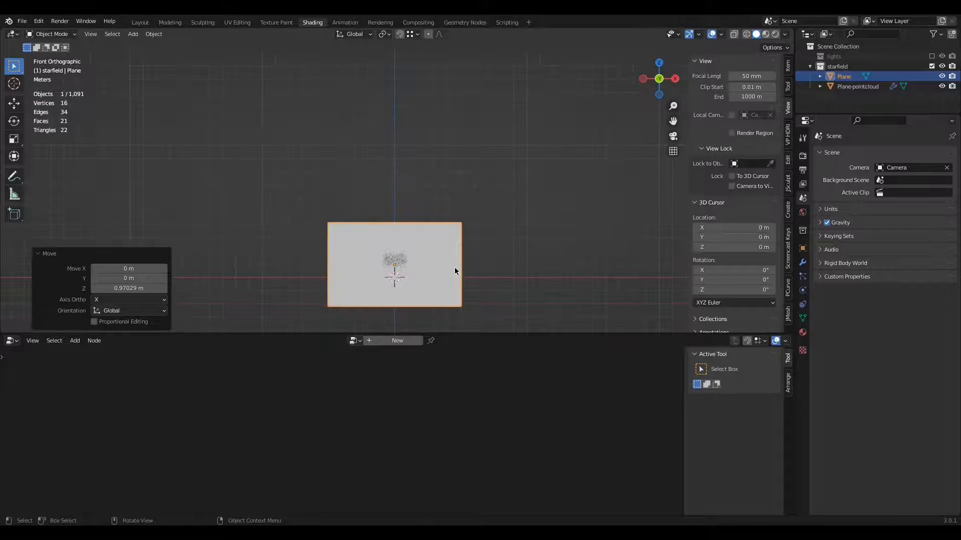
key("g")
key("z")
left_click(438, 263)
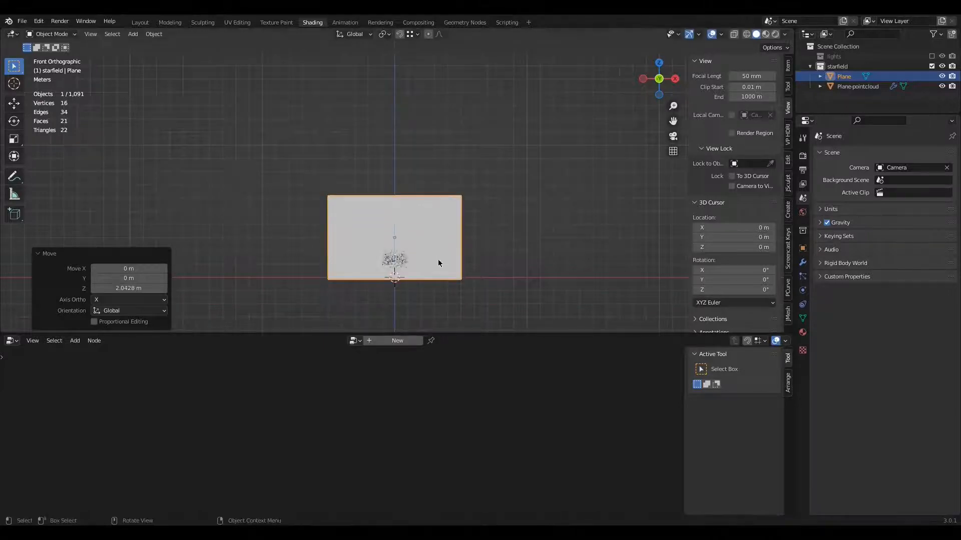
Give the plane a material with a mapped Image Texture node and load sky-4pixel.png into it.
left_click(375, 198)
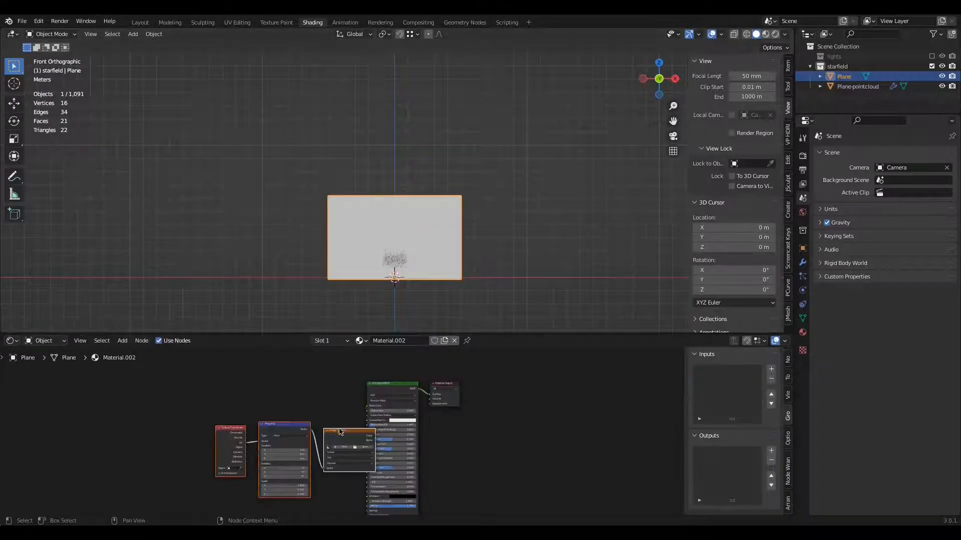
left_click_drag(346, 439, 299, 395)
scroll(299, 396, "up", 7)
left_click(268, 409)
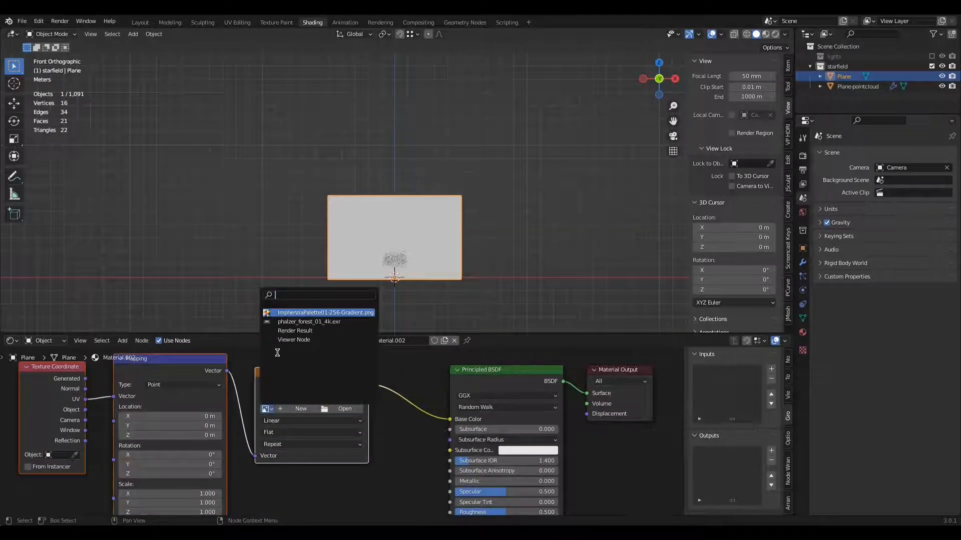
left_click(323, 408)
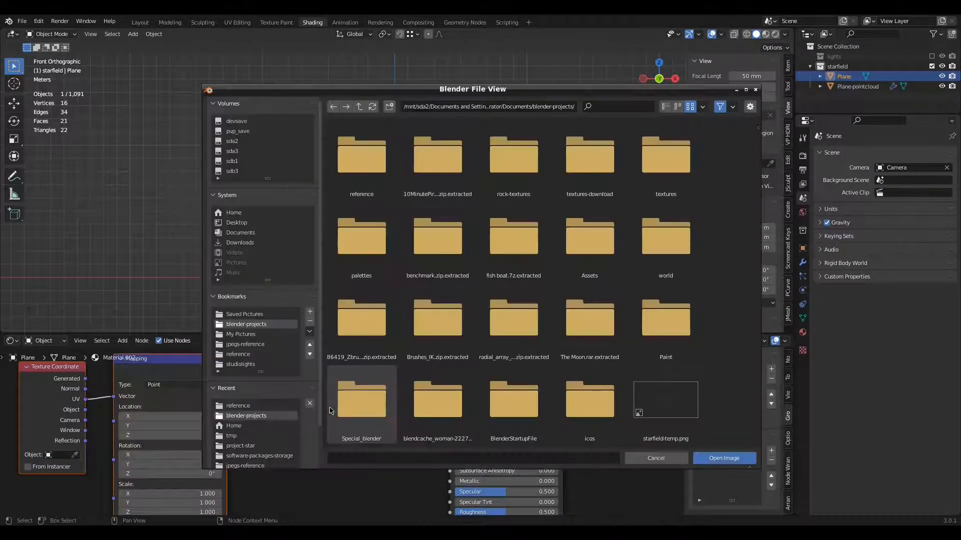
left_click(249, 410)
left_click(431, 327)
left_click(724, 458)
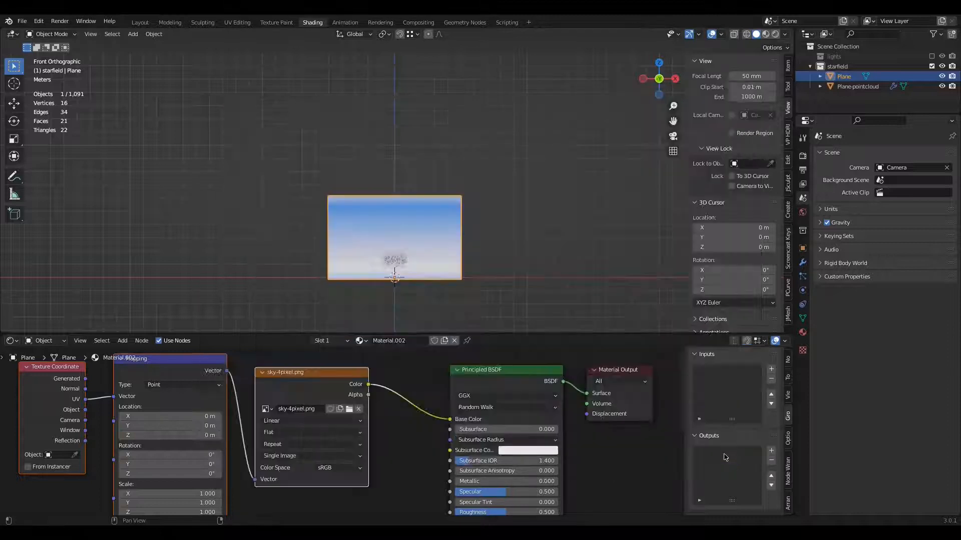
Show the viewport in material preview and link the sky texture's color directly to the Material Output surface.
key("Home")
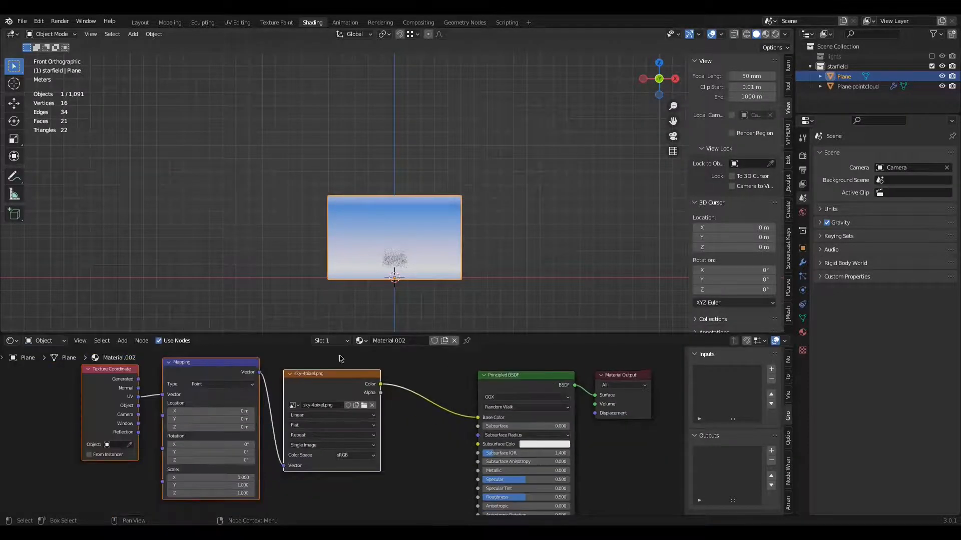
left_click(766, 35)
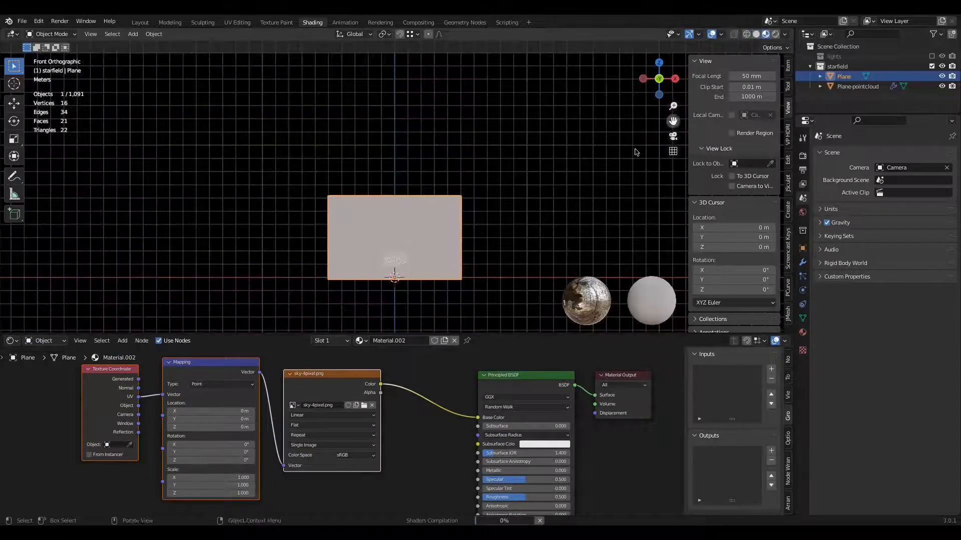
left_click_drag(478, 418, 595, 395)
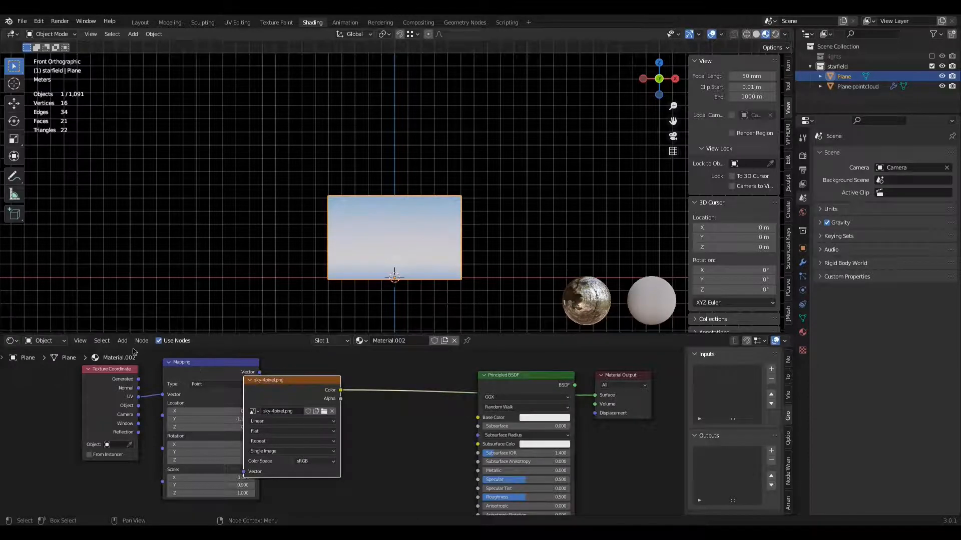
Insert a Gamma node between the sky texture and the Material Output and set its gamma to 10.
left_click(123, 341)
mouse_move(146, 407)
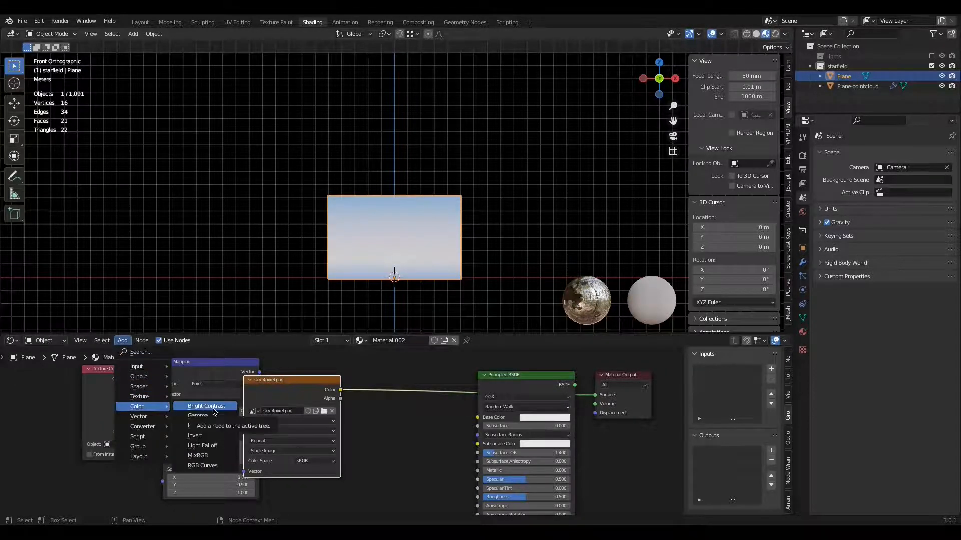
left_click(213, 411)
left_click(419, 370)
left_click_drag(448, 406, 520, 406)
left_click(442, 405)
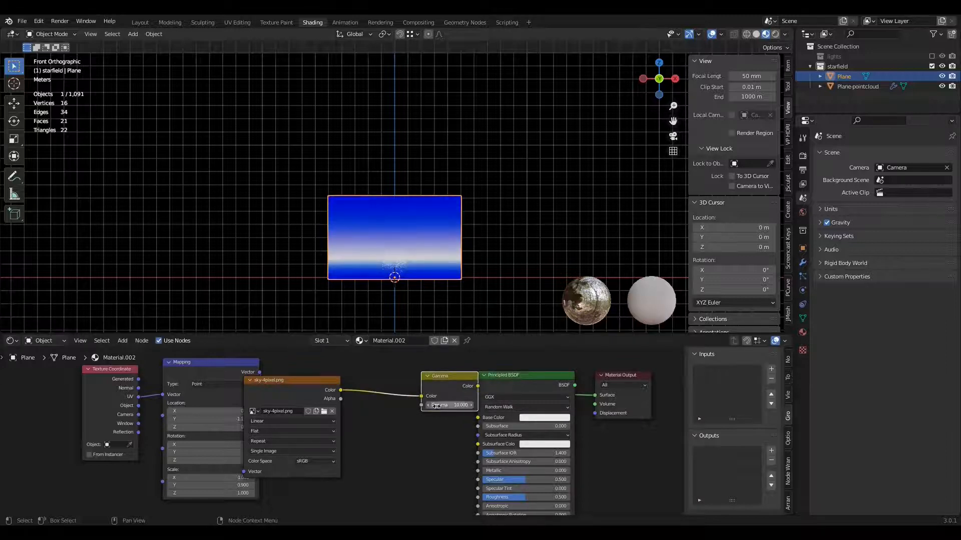
Adjust the Mapping node's Y location so the pale band of the sky gradient sits at the plane's lower edge.
double_click(200, 420)
type("-1.1")
left_click(153, 433)
left_click_drag(193, 419, 153, 419)
Insert an RGB Curves node between the sky texture and Gamma, and pull its combined curve down to about X 0.245, Y 0.063.
left_click(122, 340)
mouse_move(134, 410)
left_click(192, 466)
left_click(374, 356)
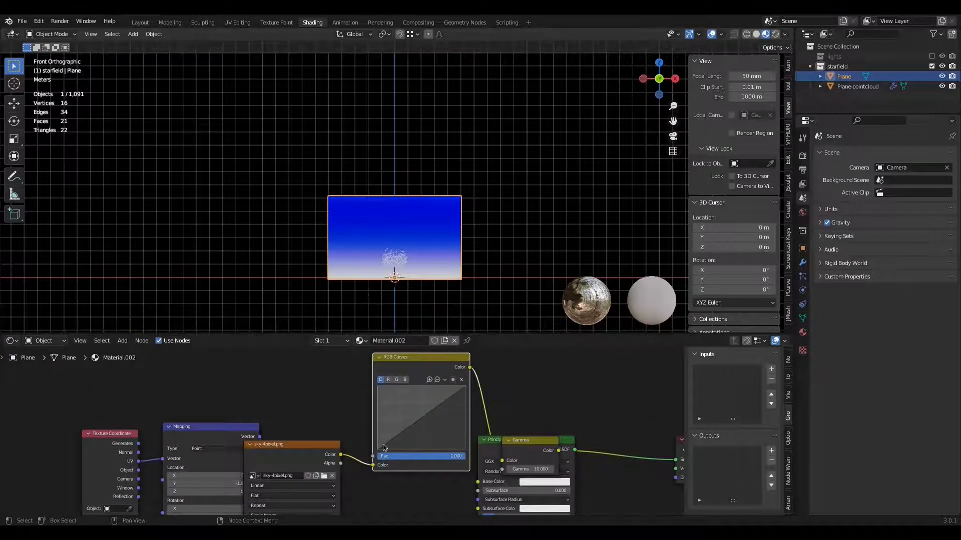
left_click_drag(384, 447, 399, 448)
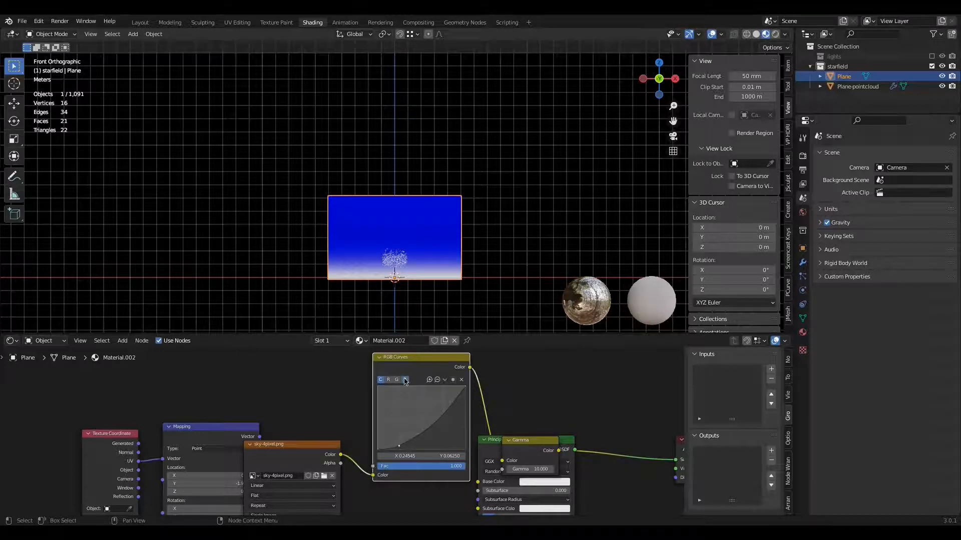
Bend the RGB Curves node's blue channel down with a point at about X 0.37, Y 0.1.
left_click(405, 381)
scroll(386, 303, "up", 7)
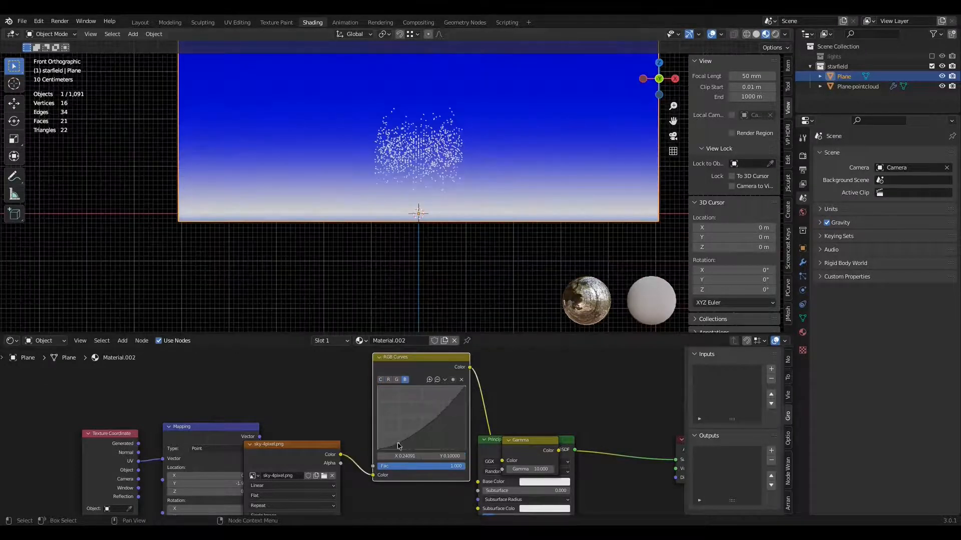
left_click_drag(399, 443, 410, 445)
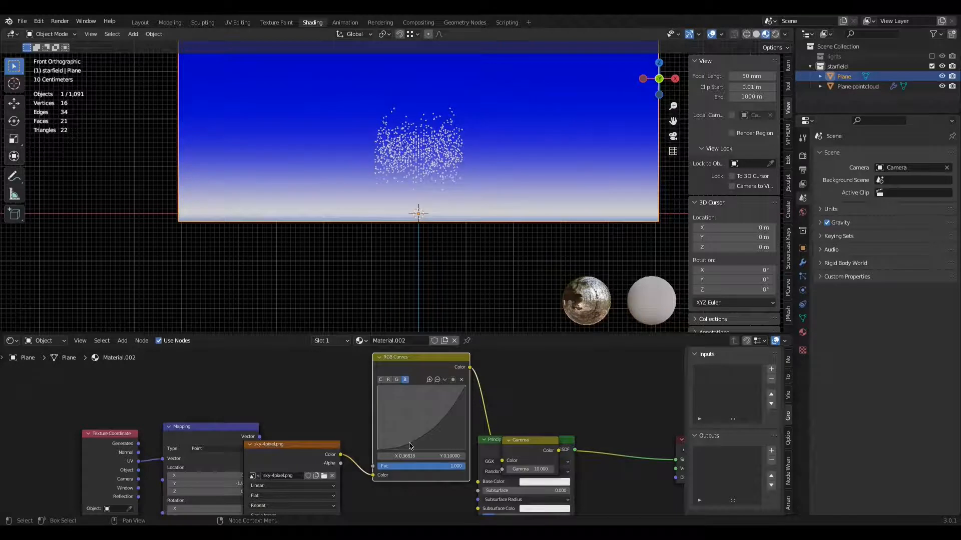
Set the Mapping node's Y location to -1.89 m so the pale band of the sky gradient sits along the plane's lower edge.
left_click(216, 430)
left_click(170, 485)
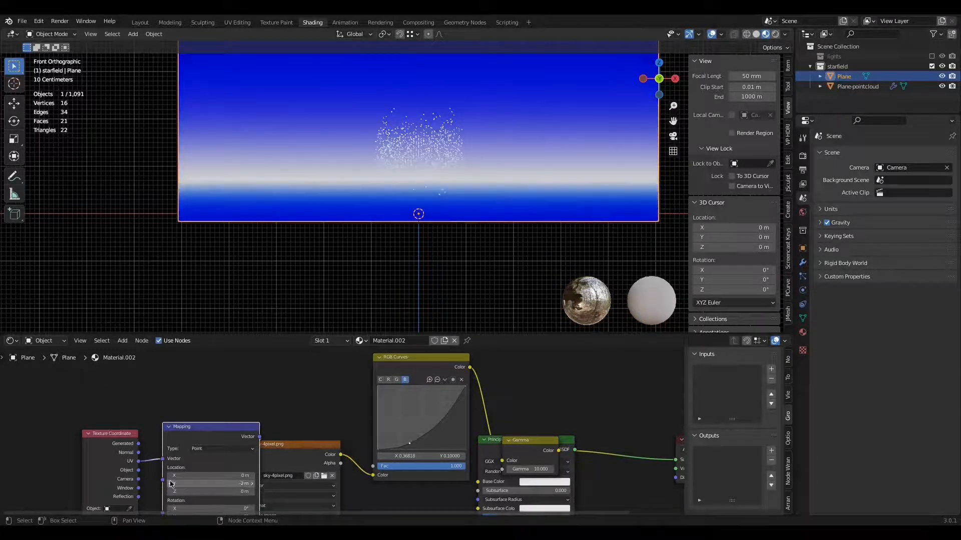
left_click(253, 485)
left_click_drag(220, 484, 225, 484)
scroll(358, 199, "down", 3)
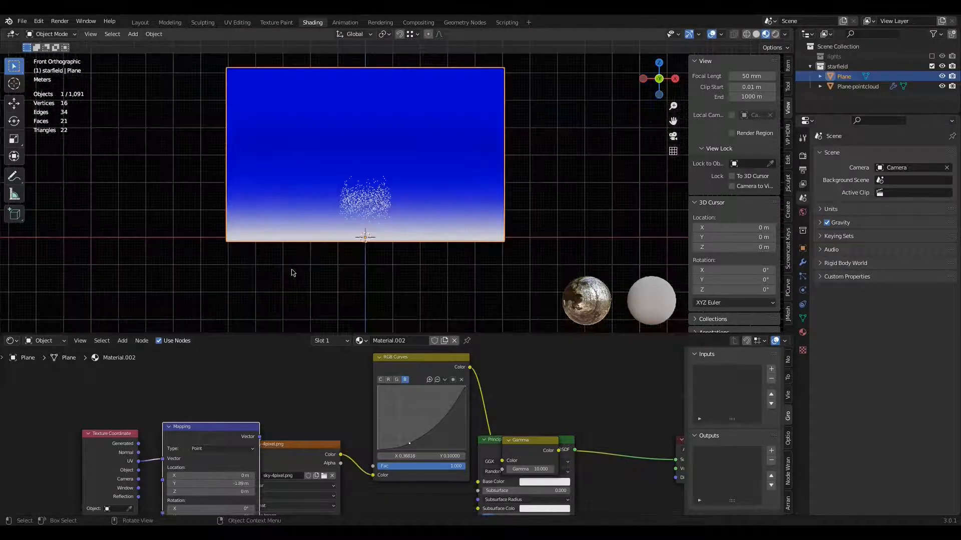
Open the star point cloud's geometry node tree and set its Transform node's X scale to 5.5 to widen the starfield.
left_click(357, 199)
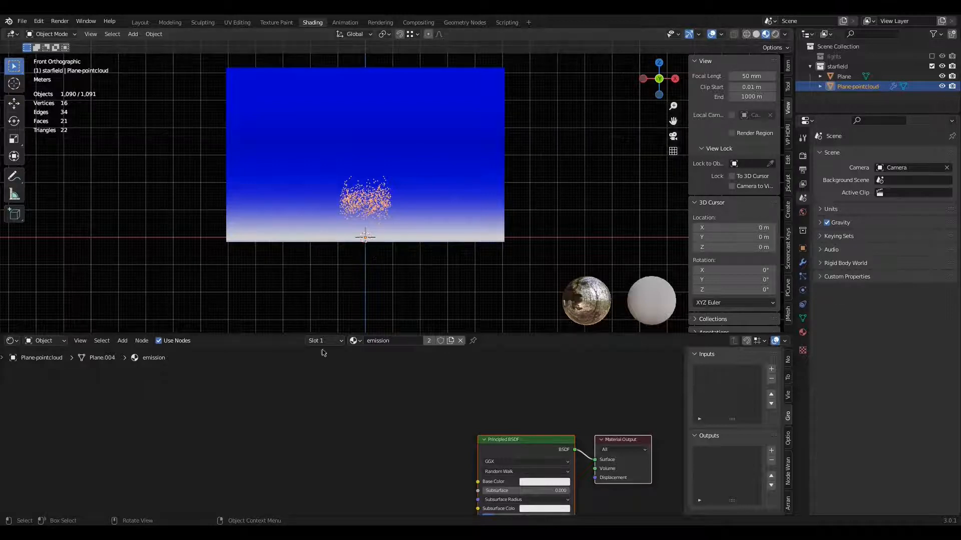
left_click(11, 341)
left_click(30, 424)
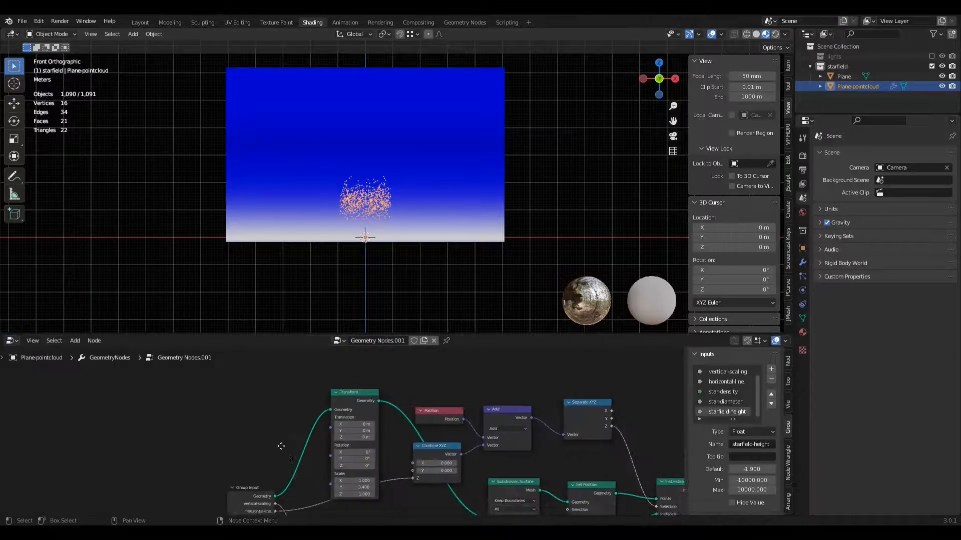
scroll(281, 446, "up", 3)
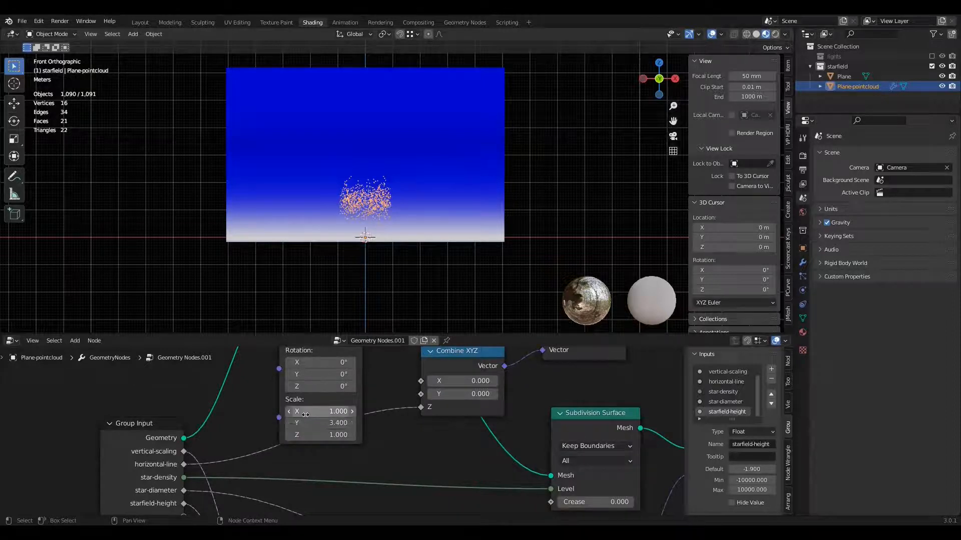
left_click_drag(305, 415, 385, 415)
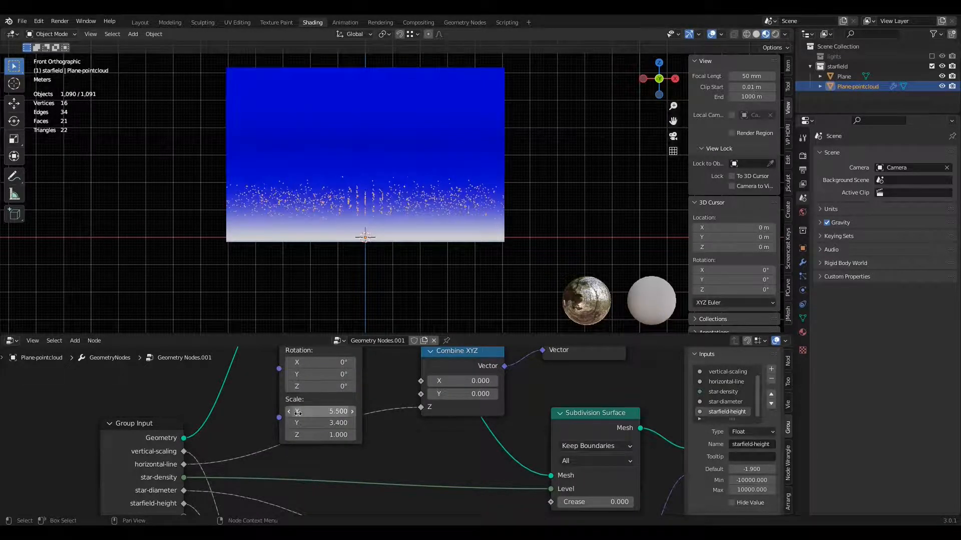
Set the Transform node's Z rotation to 2.72° to break up the stars' vertical alignment.
middle_click_drag(376, 372, 379, 405)
left_click(323, 419)
type("2.72")
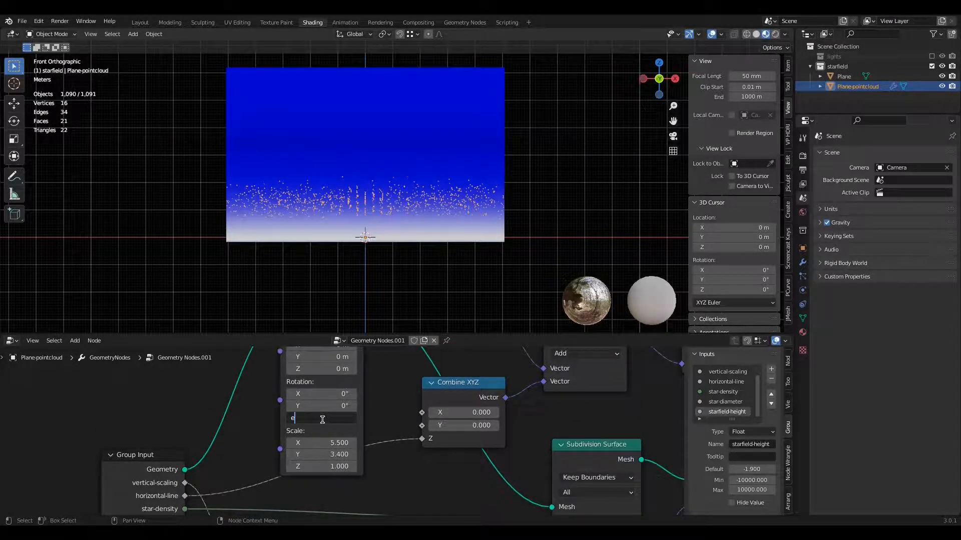
key("Return")
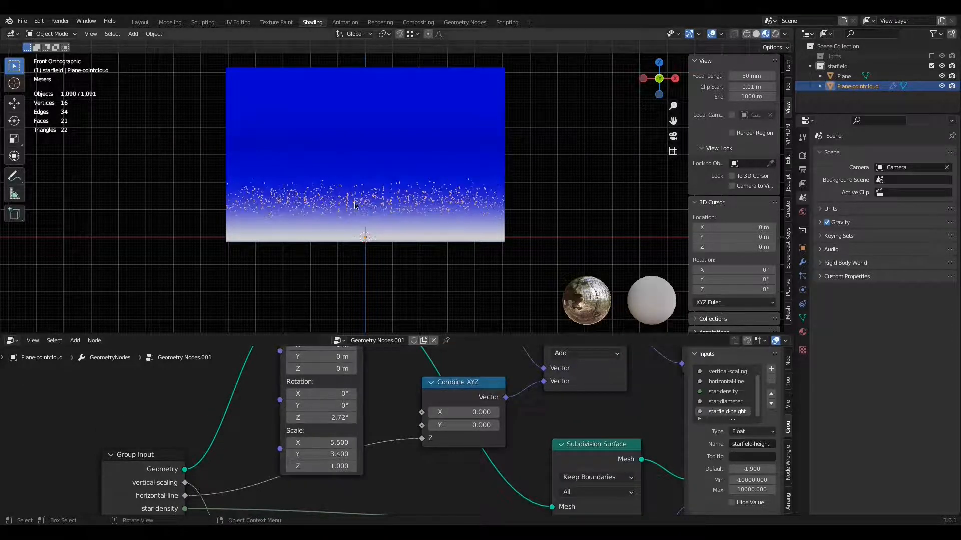
In the starfield's geometry nodes modifier, set vertical-scaling to 14.64 and starfield-height to -4.18.
left_click(803, 264)
left_click_drag(903, 198, 945, 198)
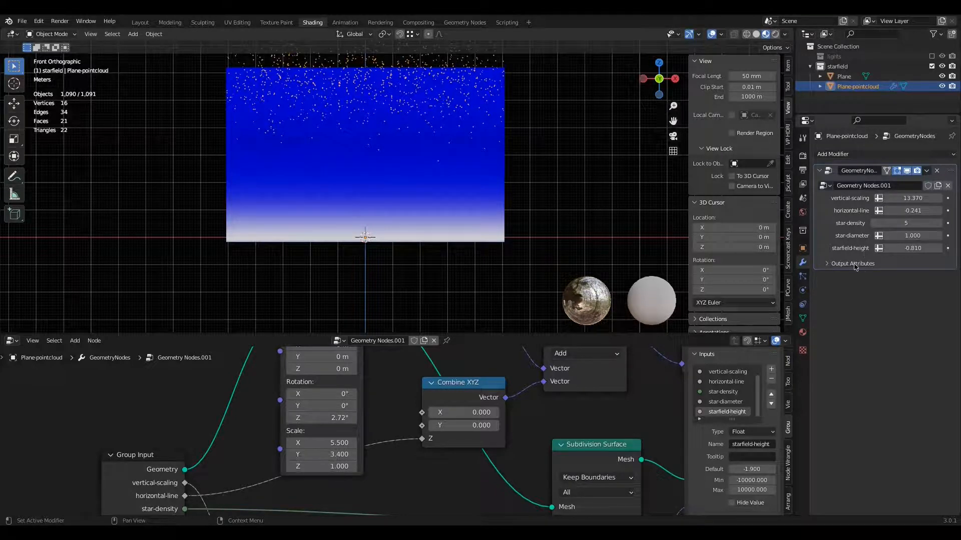
left_click_drag(894, 248, 864, 249)
left_click_drag(901, 198, 913, 199)
scroll(408, 182, "up", 4)
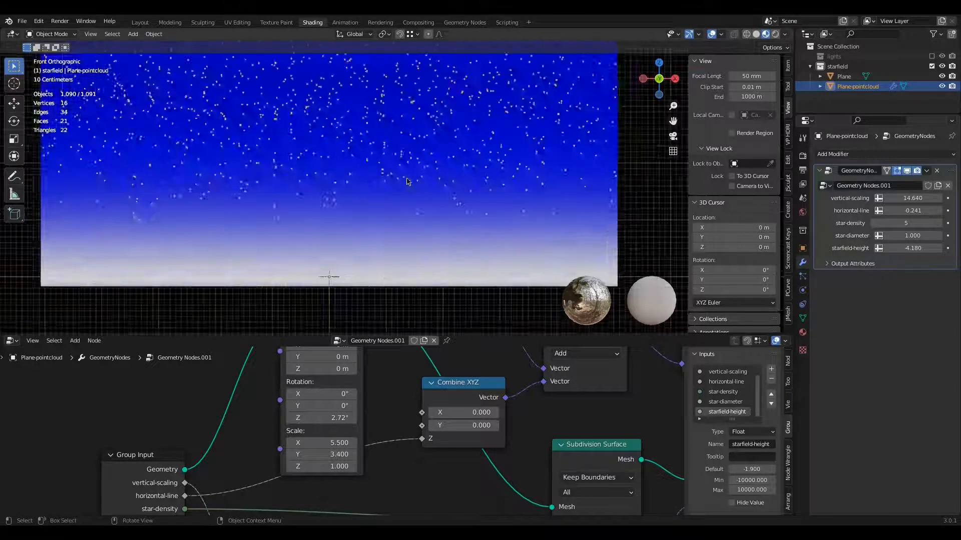
Lock the camera to the view and reframe it so the sky plane fills the camera frame.
key("KP_0")
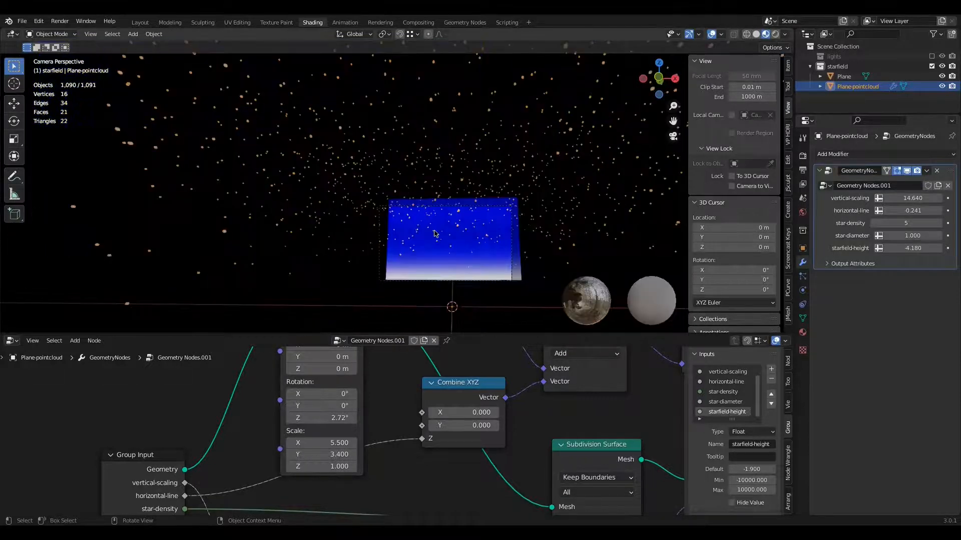
middle_click_drag(434, 233, 431, 231)
scroll(431, 231, "down", 3)
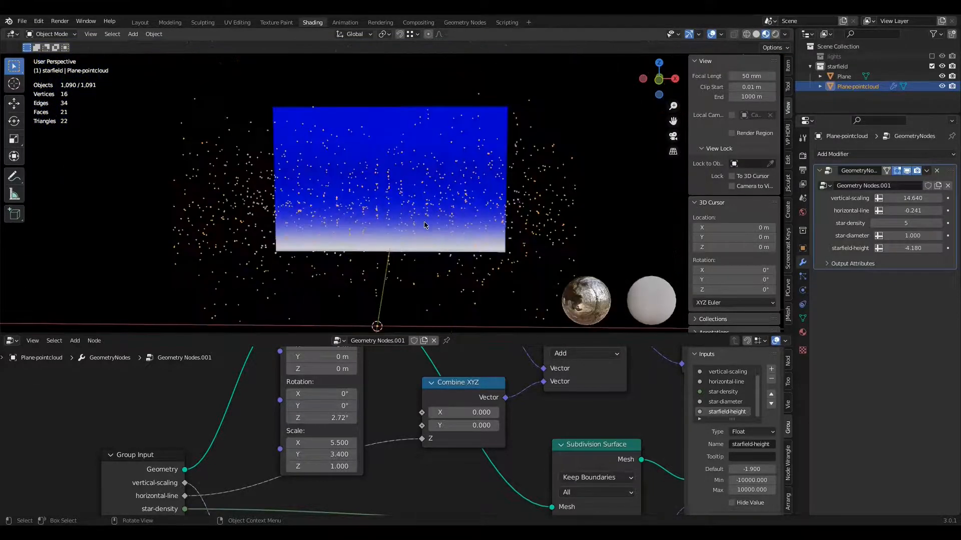
key("KP_0")
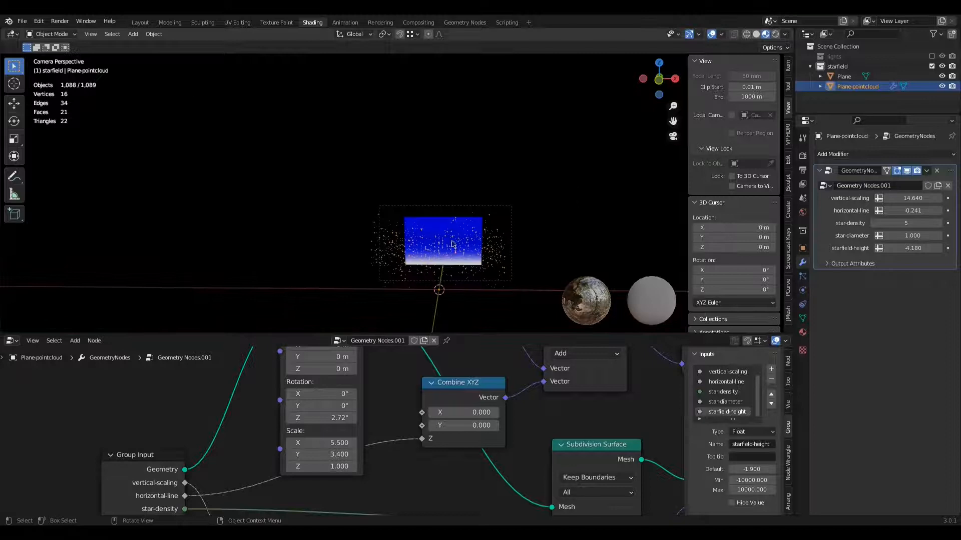
scroll(452, 243, "up", 2)
left_click(731, 186)
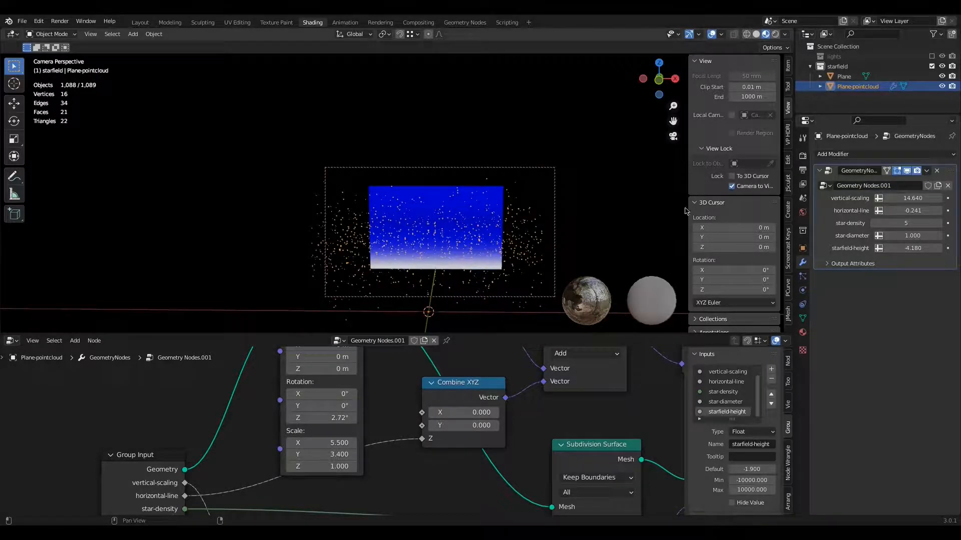
middle_click_drag(570, 279, 698, 329)
scroll(530, 242, "up", 4)
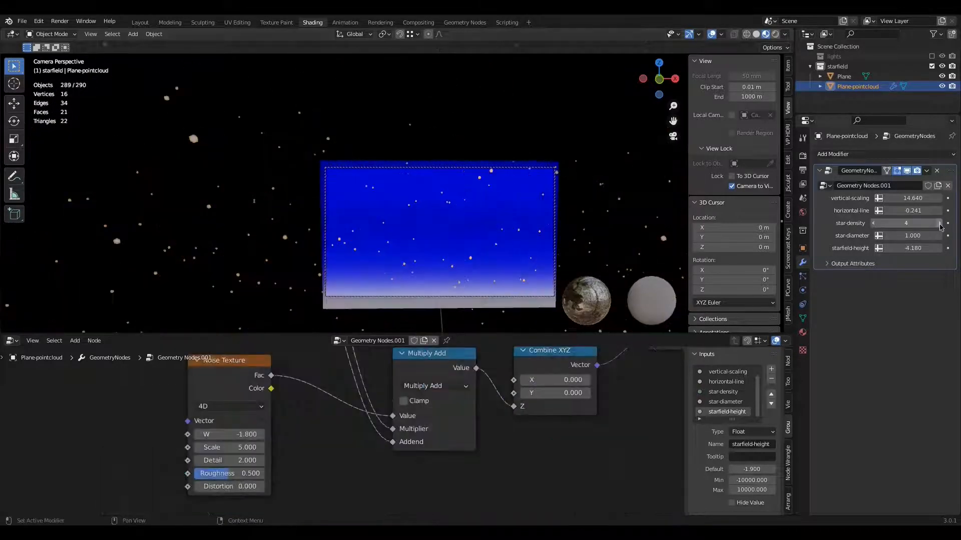
Adjust the starfield modifier to star-density 4, horizontal-line 0 and starfield-height -4.21.
left_click(875, 223)
key("BackSpace")
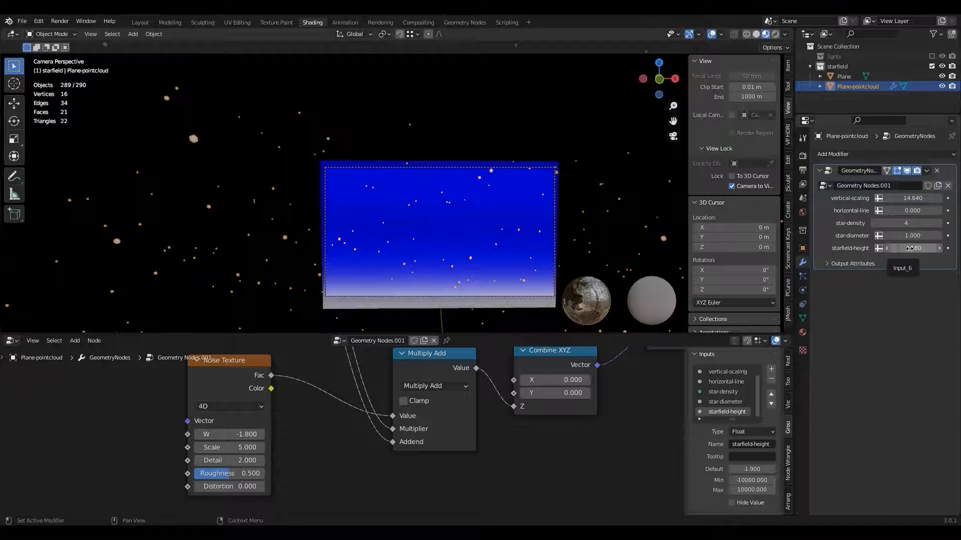
mouse_move(905, 248)
left_mouse_down()
mouse_move(888, 247)
mouse_move(906, 248)
left_mouse_up()
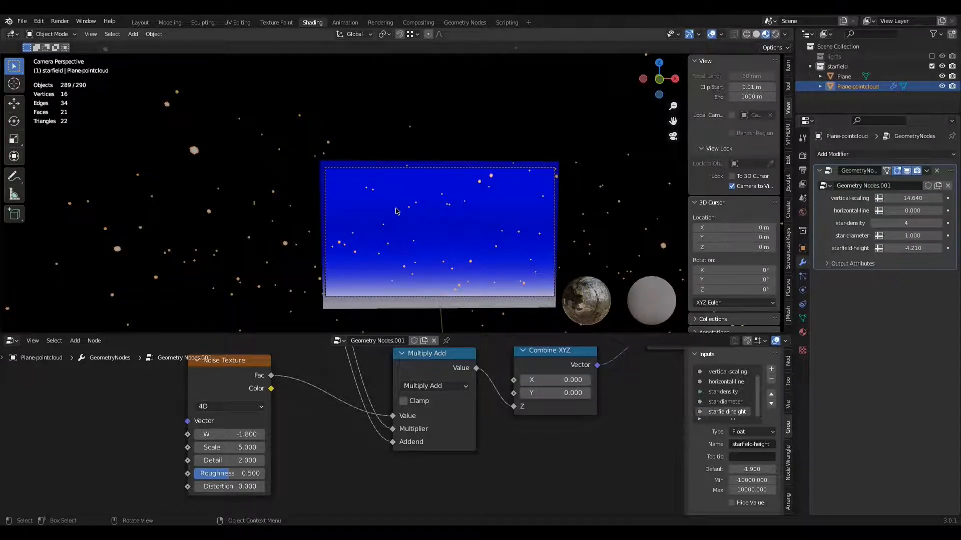
Render the camera view and place the render window clear of the camera frame.
key("F12")
left_click_drag(464, 83, 212, 95)
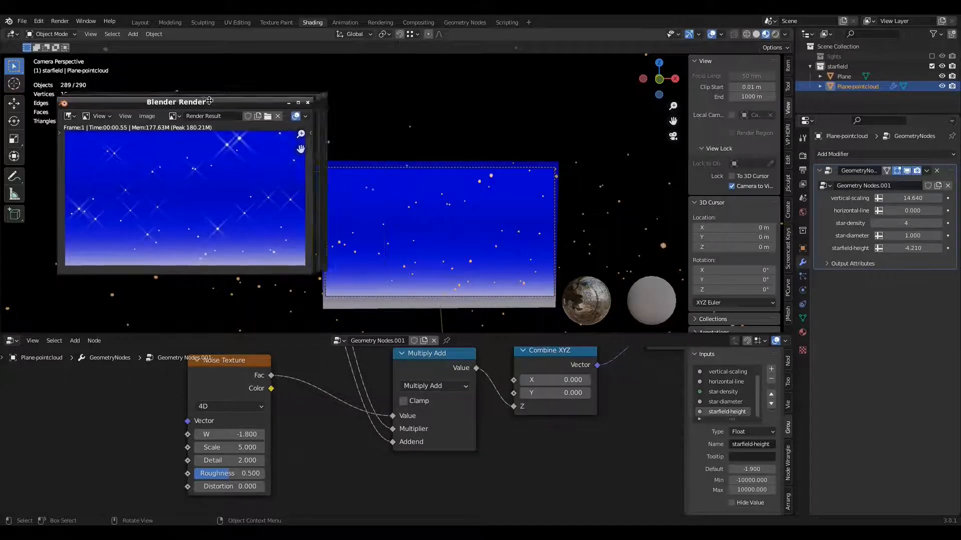
In the compositor, try the Glare node's threshold at 1.3 and at 0 to compare the star streaks.
left_click(418, 22)
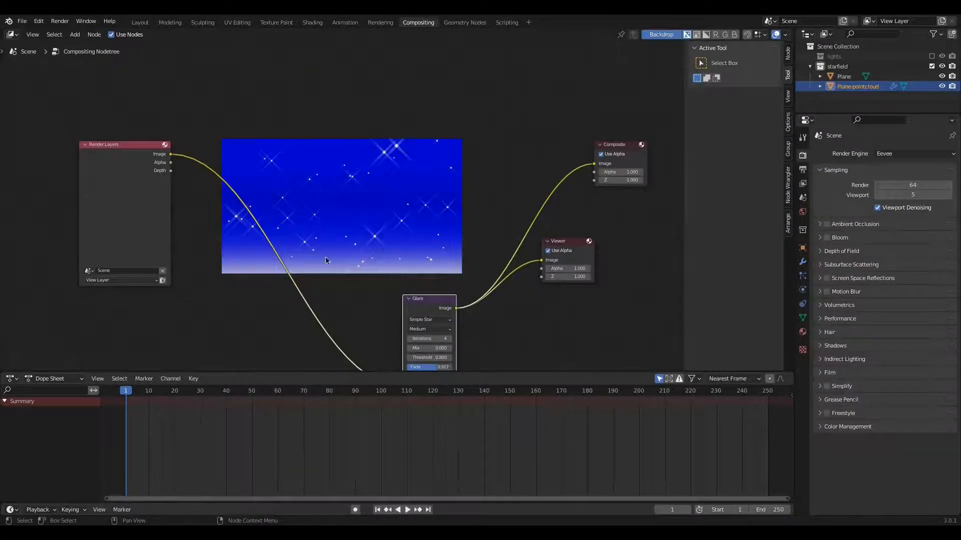
middle_click_drag(328, 286, 385, 201)
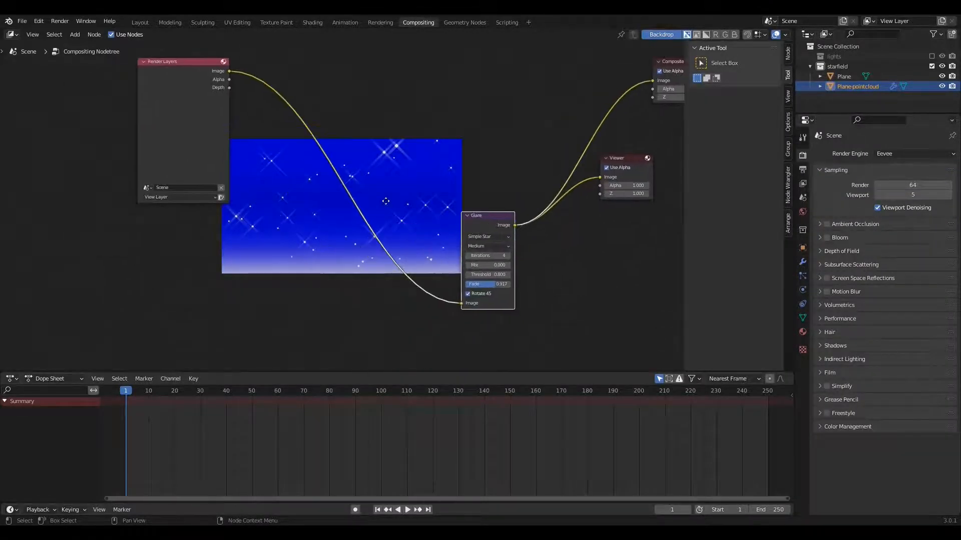
left_click(509, 274)
left_click(509, 275)
left_click(509, 274)
left_click(508, 274)
left_click(509, 275)
left_click(508, 274)
left_click(509, 275)
left_click(509, 275)
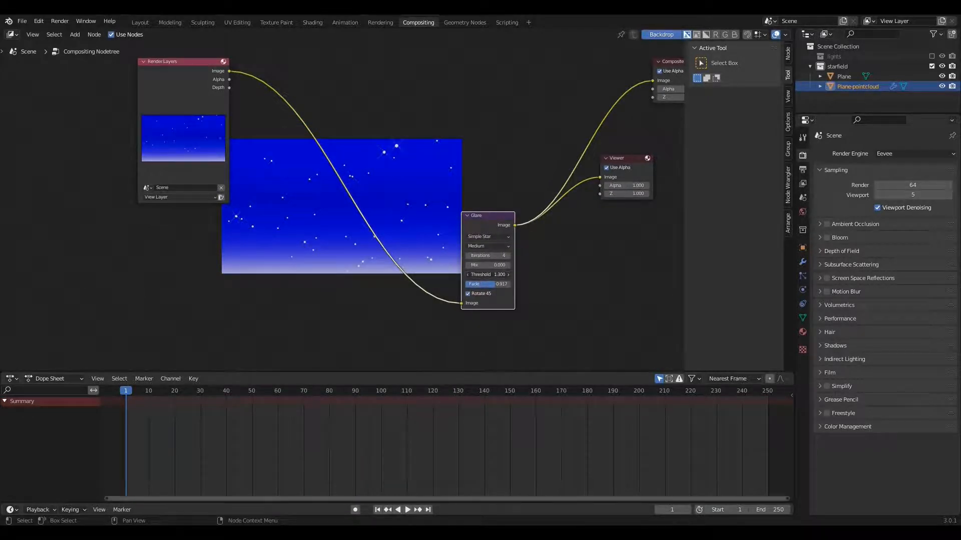
left_click_drag(484, 277, 450, 277)
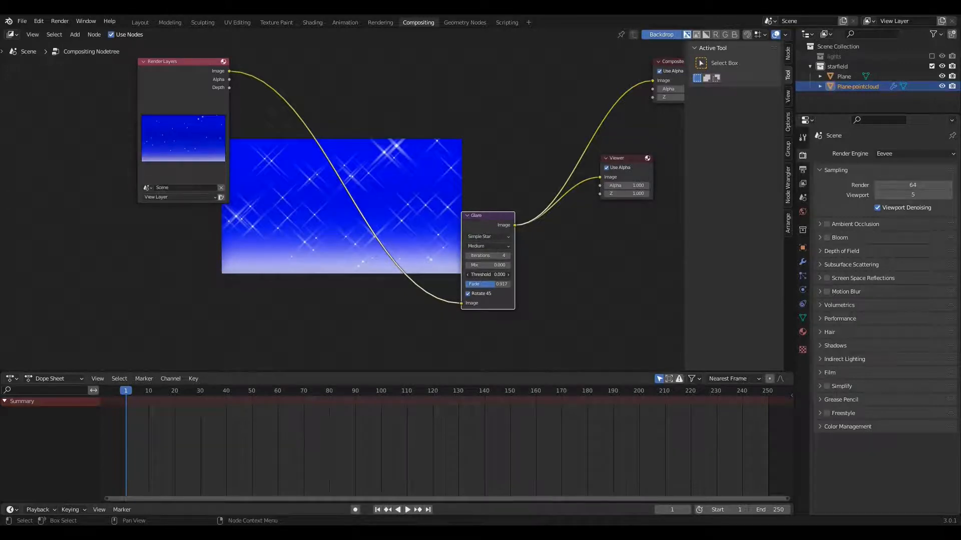
left_click(508, 275)
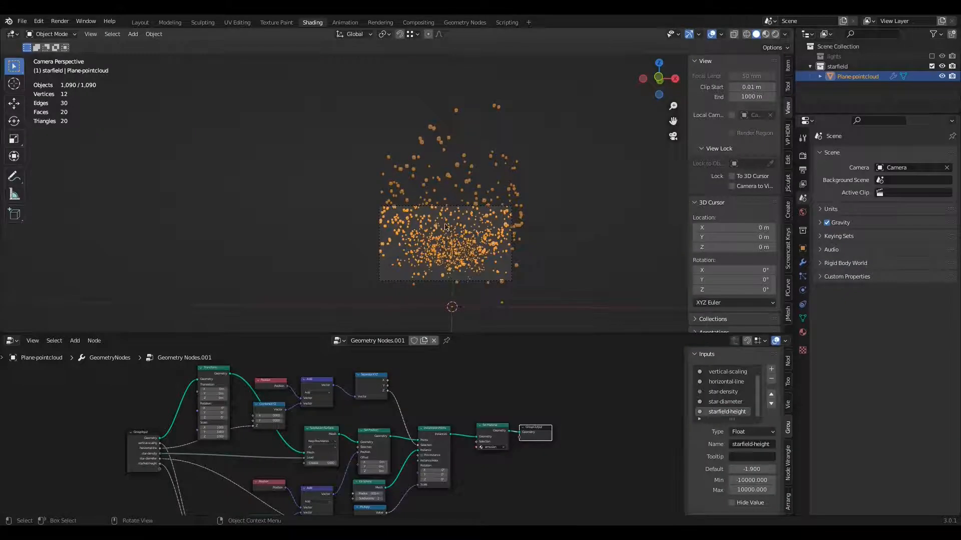
Duplicate all starfield geometry nodes except the Group Output and place the copy below the original node setup.
scroll(438, 411, "down", 5)
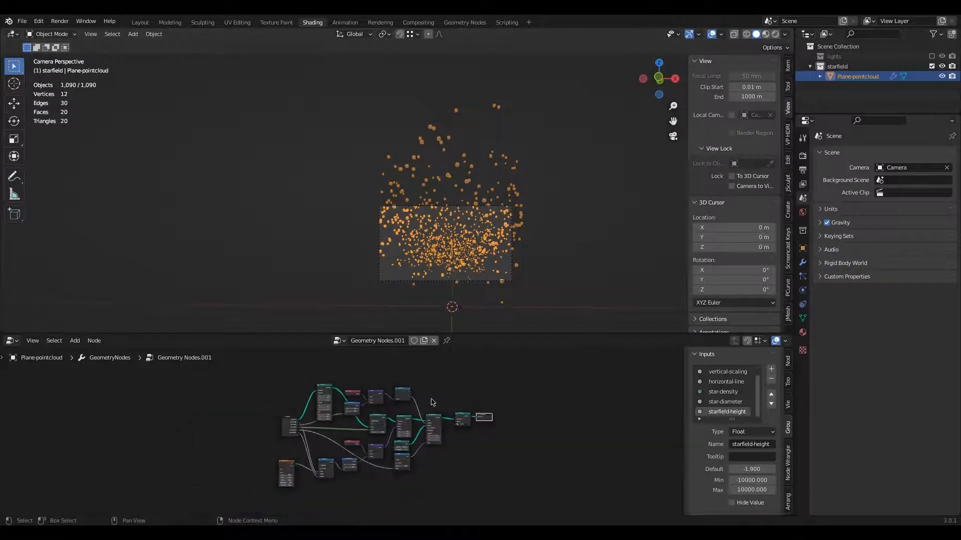
scroll(431, 399, "up", 3)
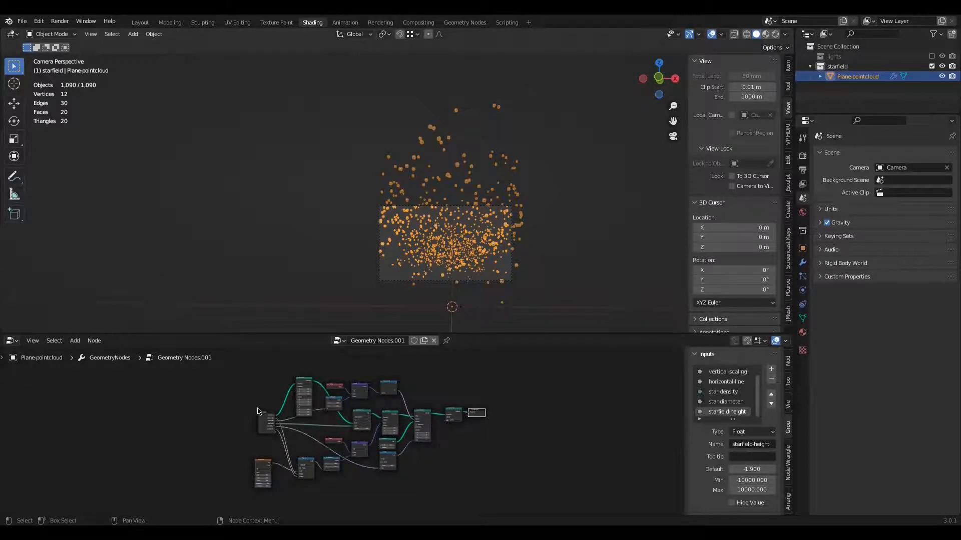
key("b")
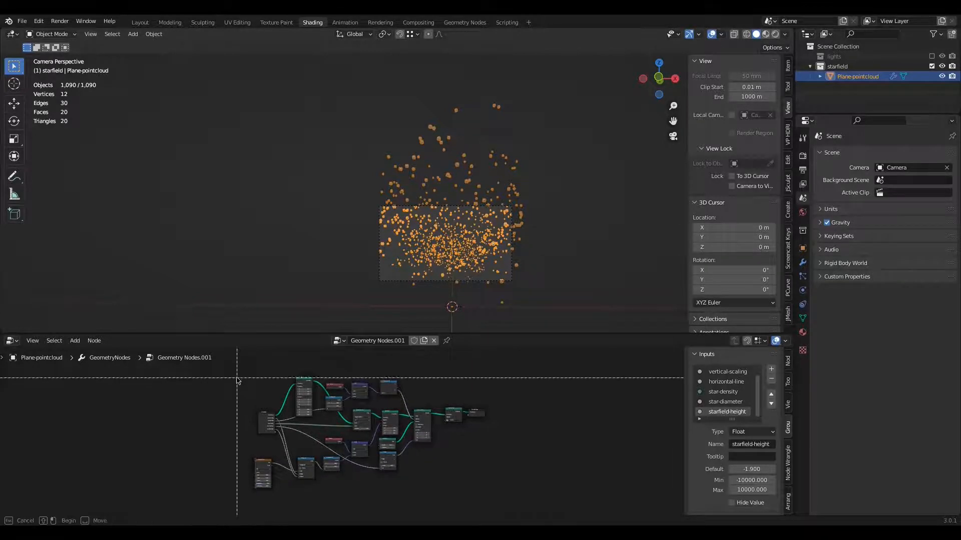
left_click_drag(237, 370, 465, 497)
scroll(452, 481, "down", 3)
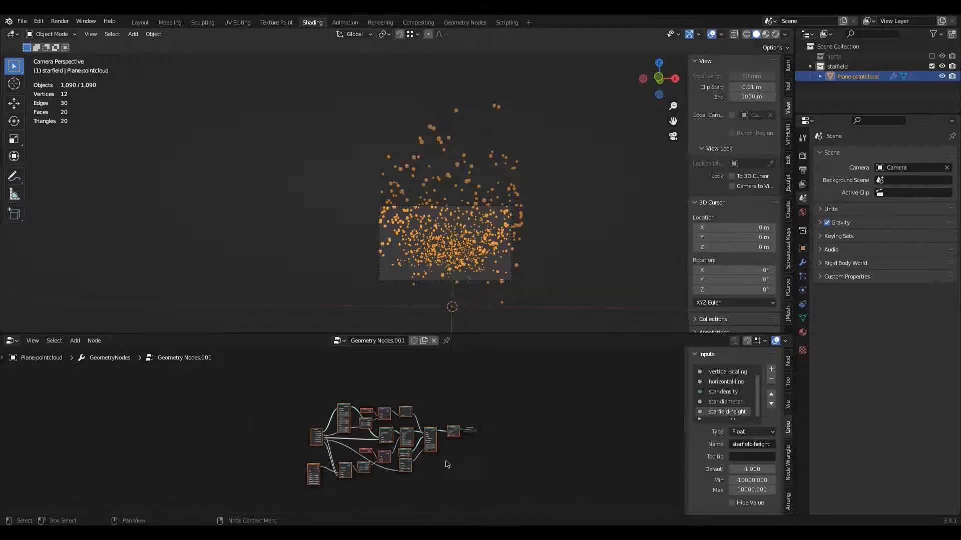
middle_click_drag(476, 466, 420, 421)
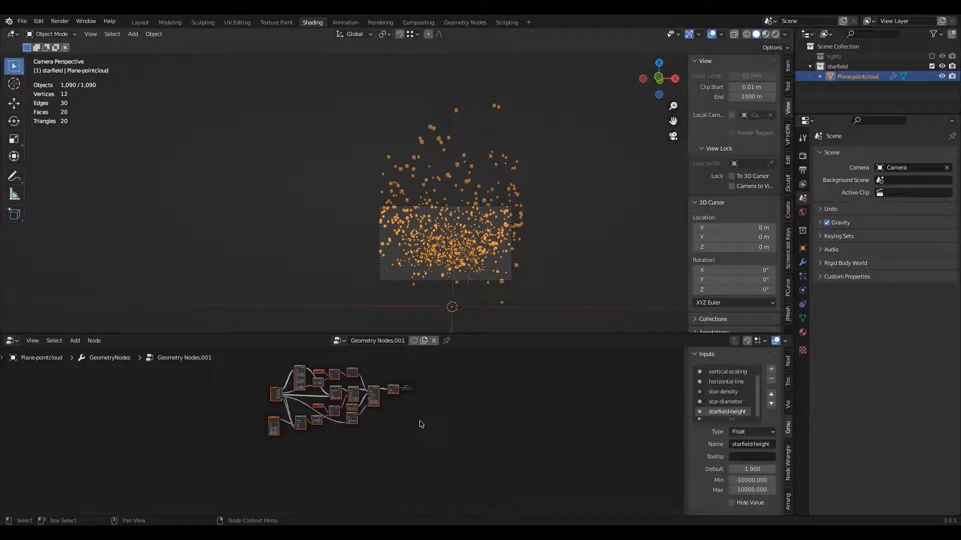
key("g")
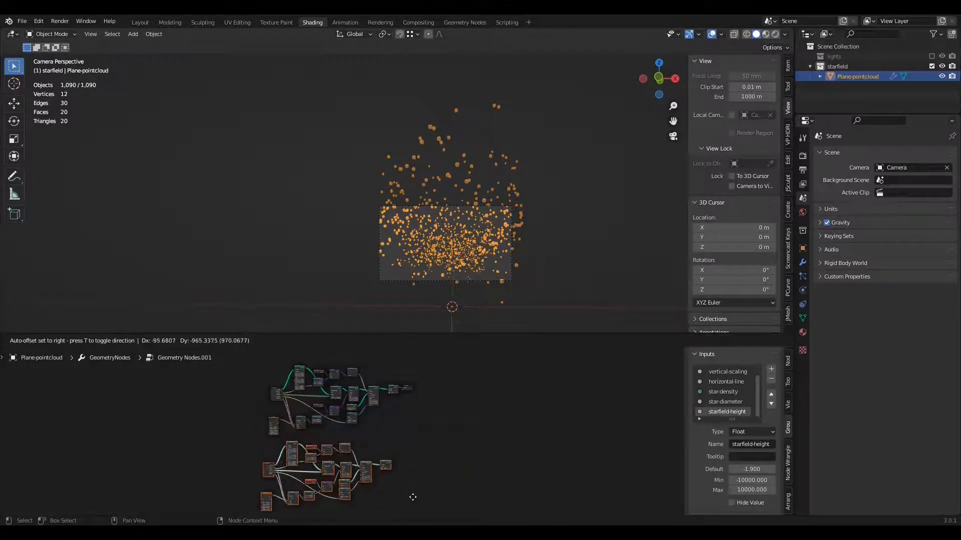
left_click(413, 496)
Add a Join Geometry node to the starfield node tree for combining the two node setups.
scroll(413, 444, "up", 2)
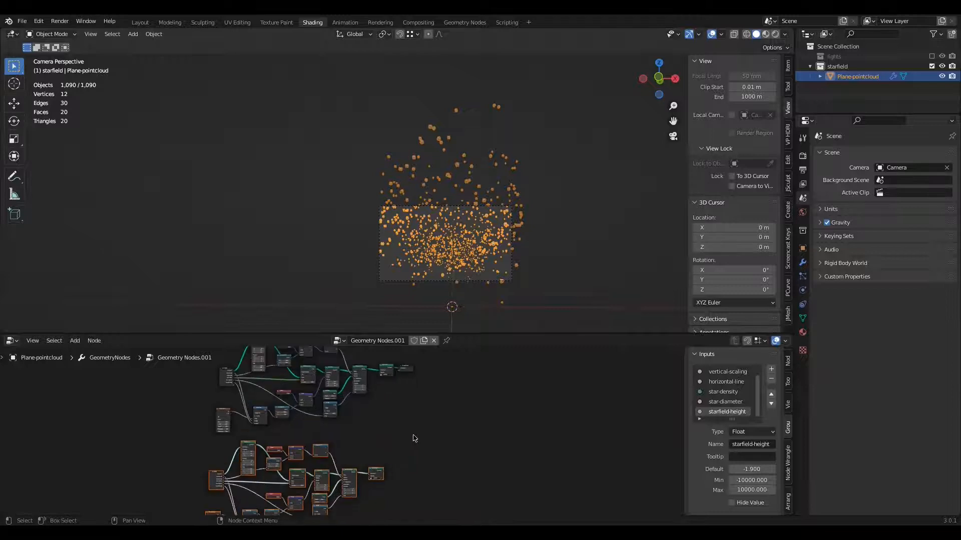
scroll(413, 438, "up", 1)
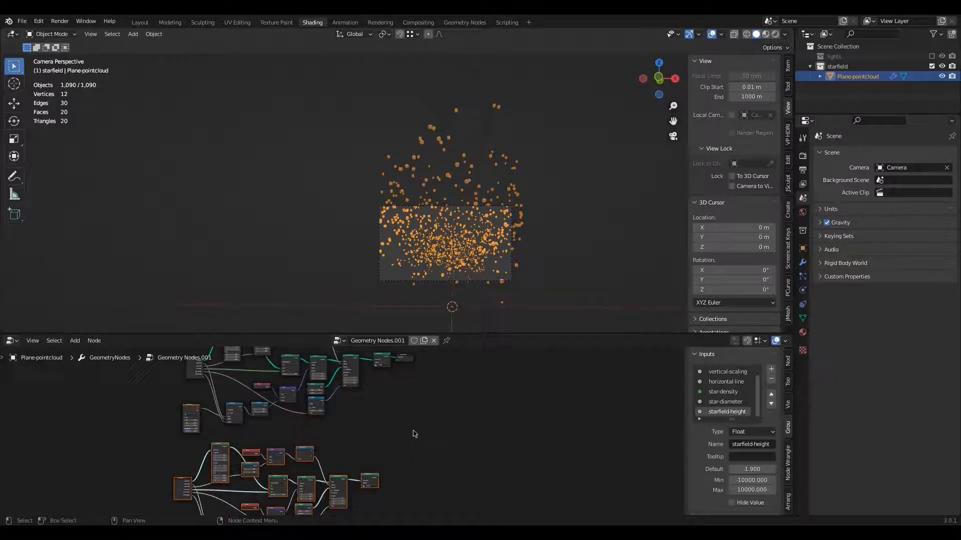
left_click(75, 341)
left_click(89, 329)
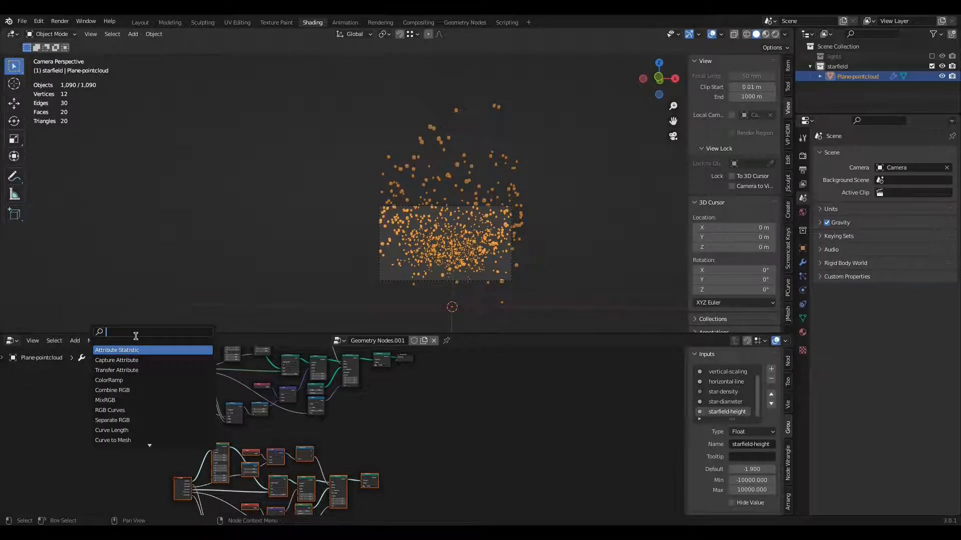
type("joi")
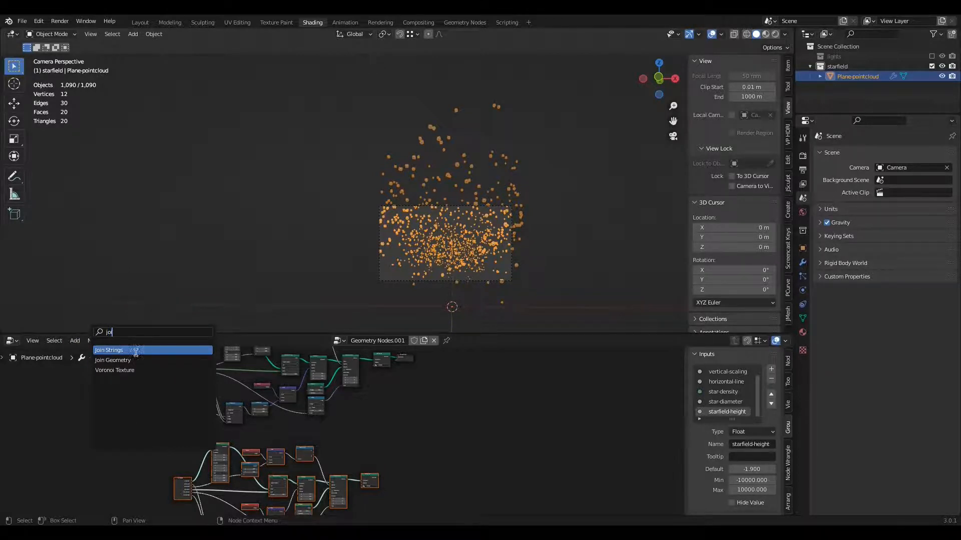
left_click(120, 360)
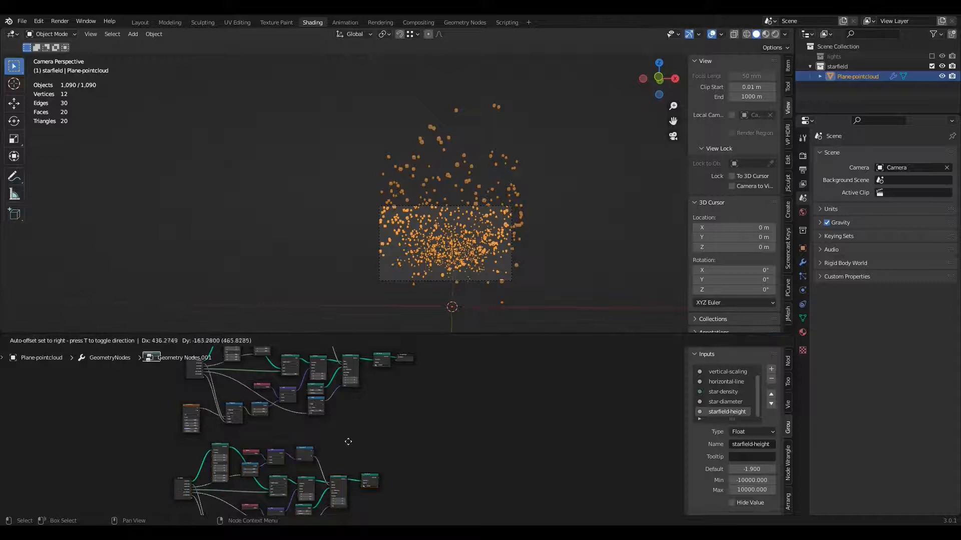
left_click(315, 440)
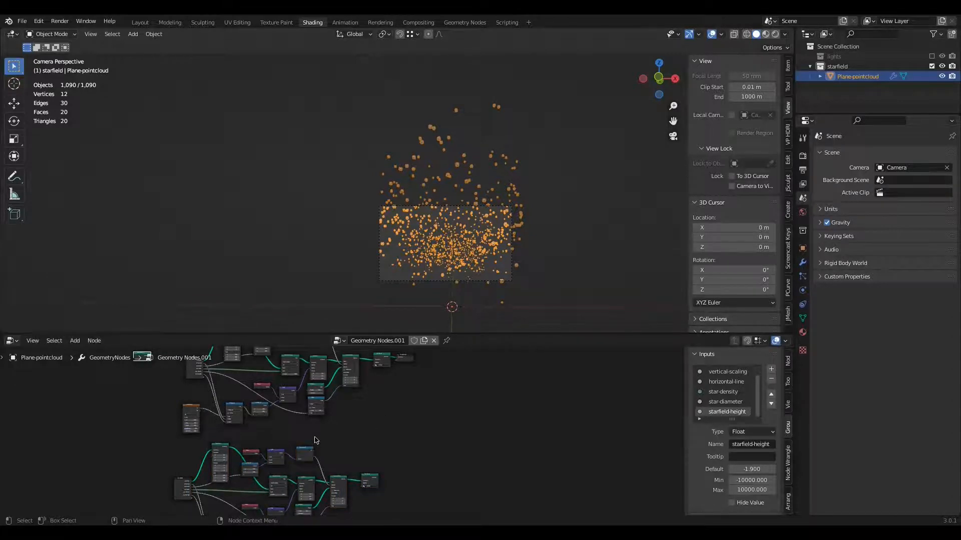
Insert the Join Geometry node between the original Set Material node and the Group Output, shifting the Group Output to make room.
key("g")
left_click(566, 478)
scroll(437, 409, "up", 4)
middle_click_drag(432, 404, 427, 449)
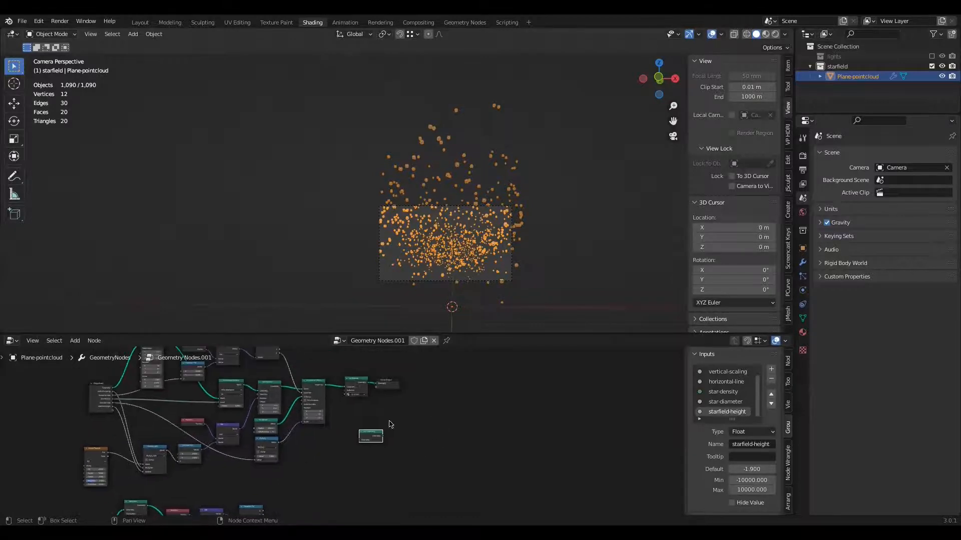
left_click_drag(386, 387, 406, 386)
left_click_drag(377, 434, 393, 382)
Connect the duplicated Set Material node's geometry output to the Join Geometry node.
middle_click_drag(361, 467, 380, 407)
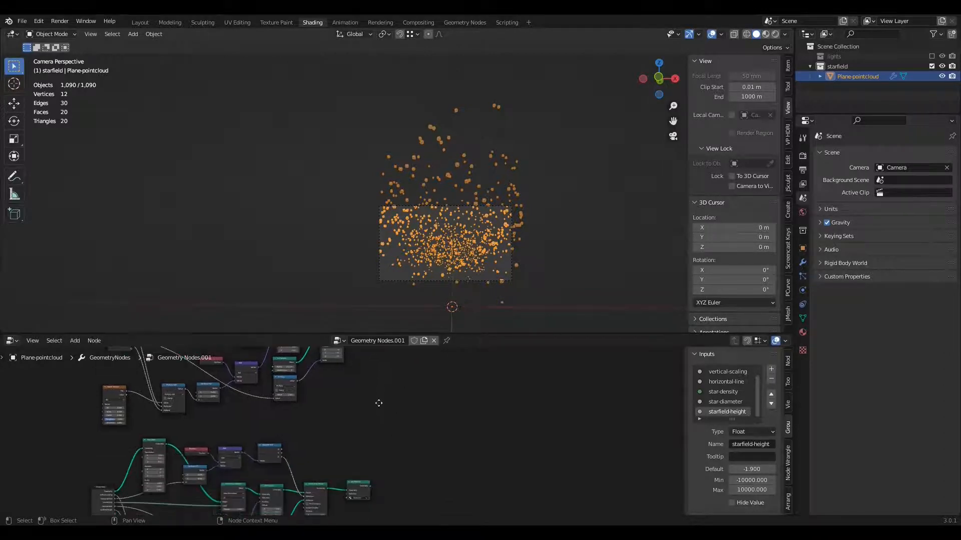
left_click_drag(370, 488, 402, 395)
scroll(409, 404, "up", 6)
middle_click_drag(411, 405, 384, 463)
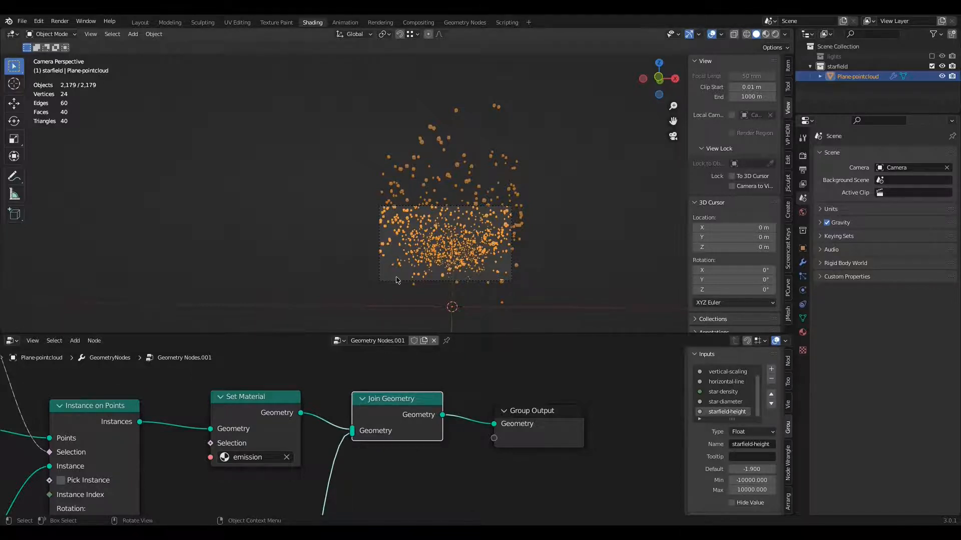
Raise the second star layer by setting the duplicated Transform node's Z translation to 1.3 m.
middle_click_drag(178, 463, 411, 395)
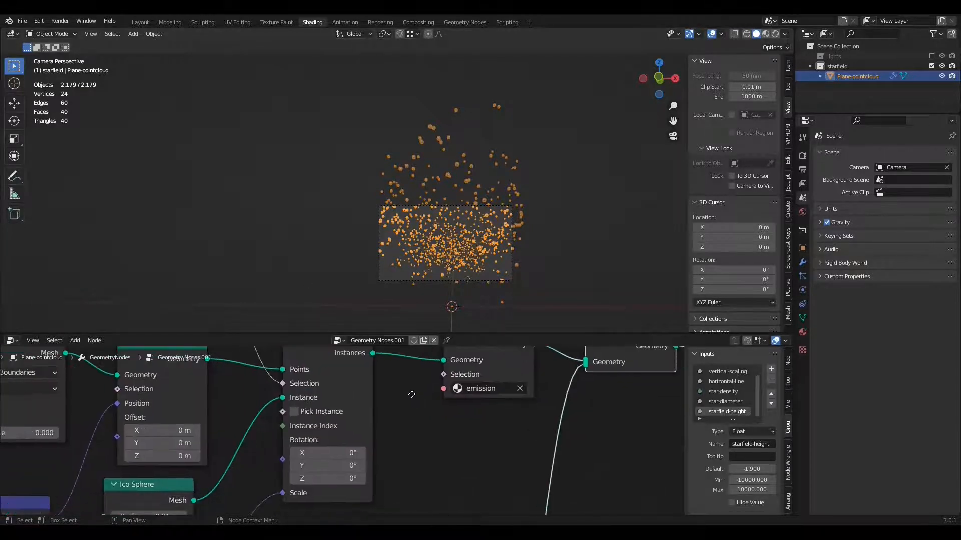
middle_click_drag(218, 491, 403, 369)
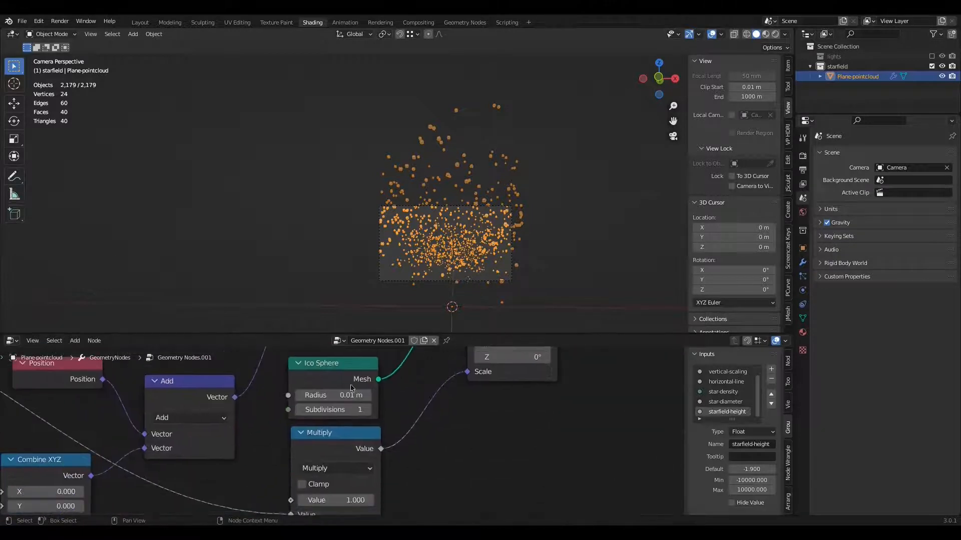
middle_click_drag(217, 489, 368, 377)
middle_click_drag(159, 496, 505, 377)
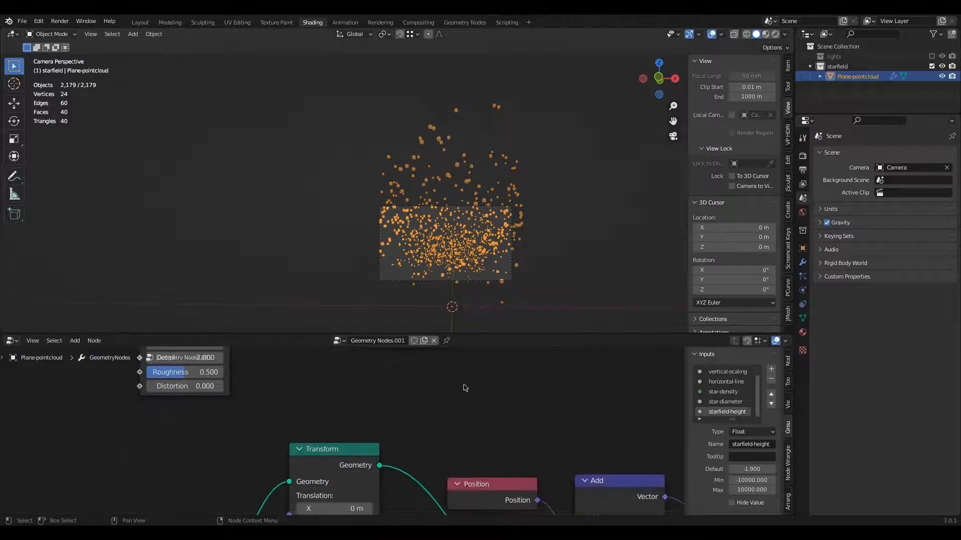
scroll(422, 429, "down", 4)
middle_click_drag(403, 466, 373, 368)
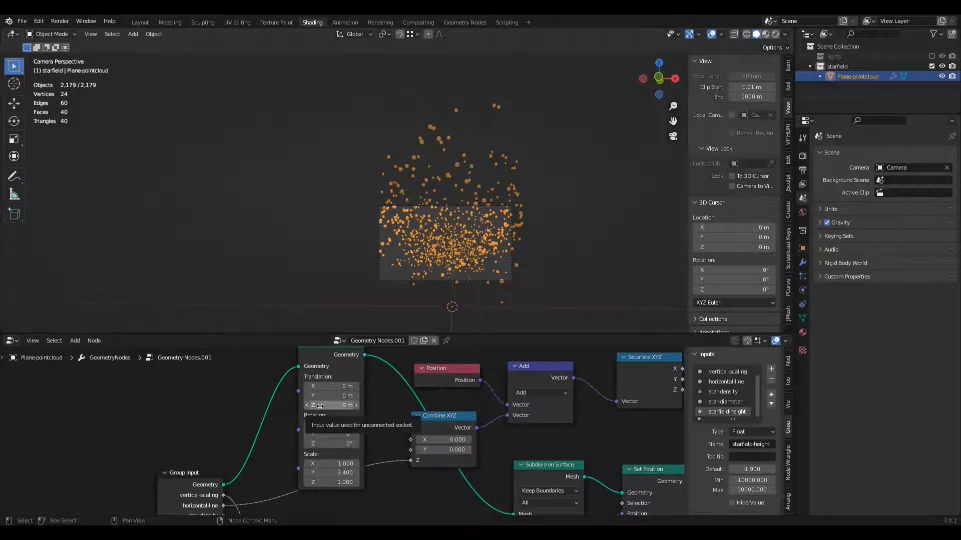
left_click_drag(320, 406, 363, 406)
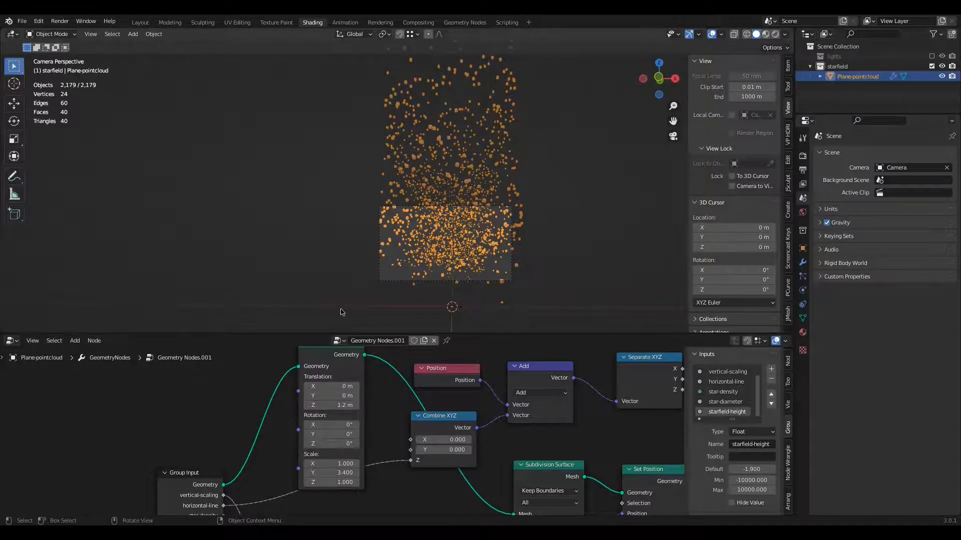
mouse_move(331, 405)
left_mouse_down()
mouse_move(365, 405)
mouse_move(331, 405)
left_mouse_up()
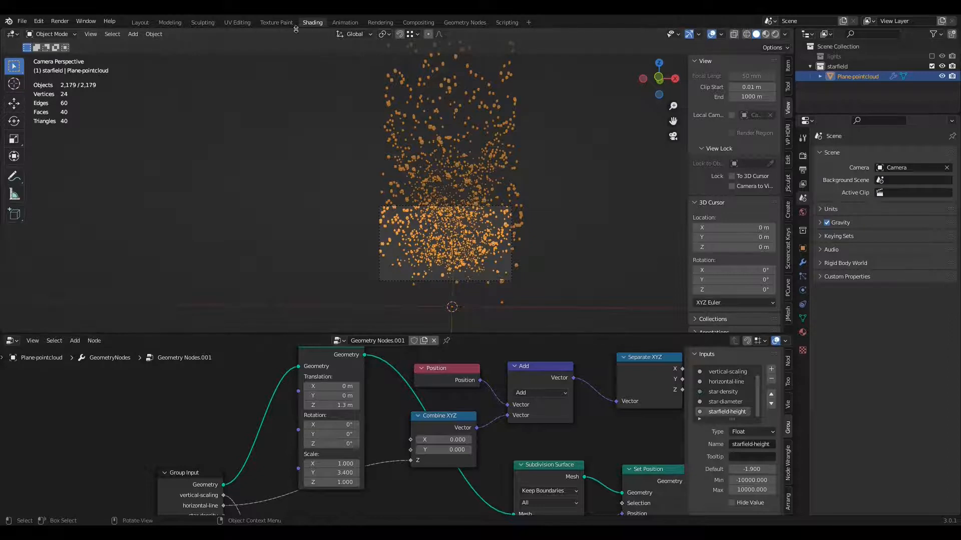
In the Animation workspace, keyframe the starfield's location at frame 1 with Z at 0 m.
left_click(345, 23)
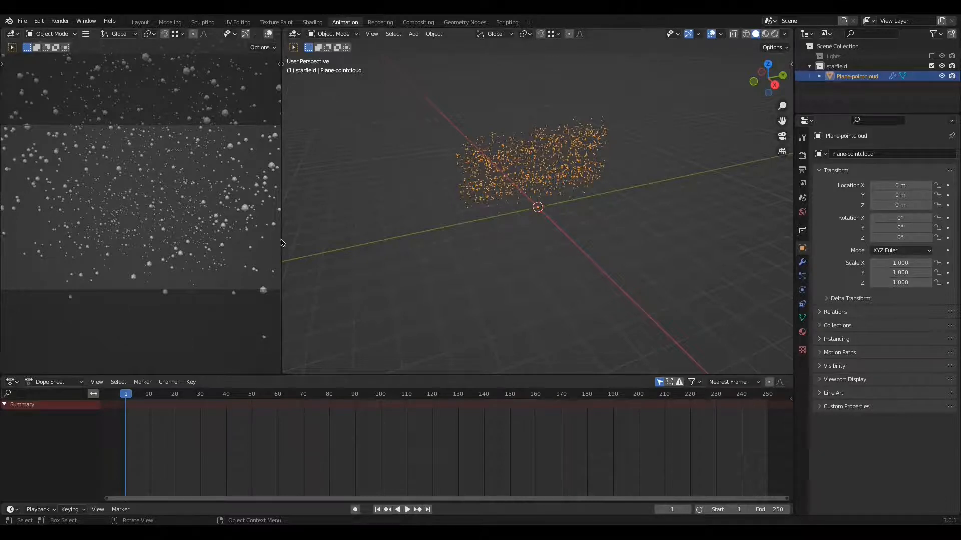
scroll(195, 251, "down", 3)
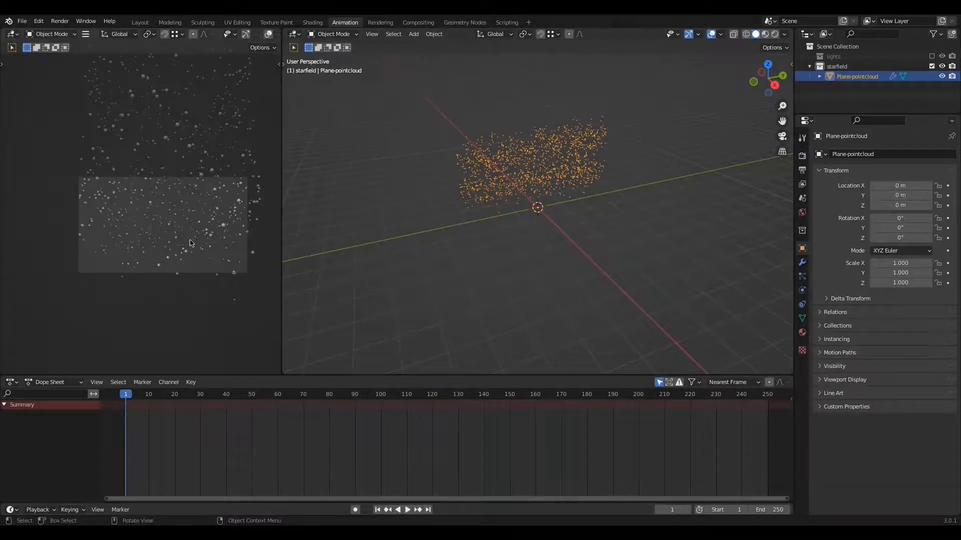
scroll(191, 244, "down", 2)
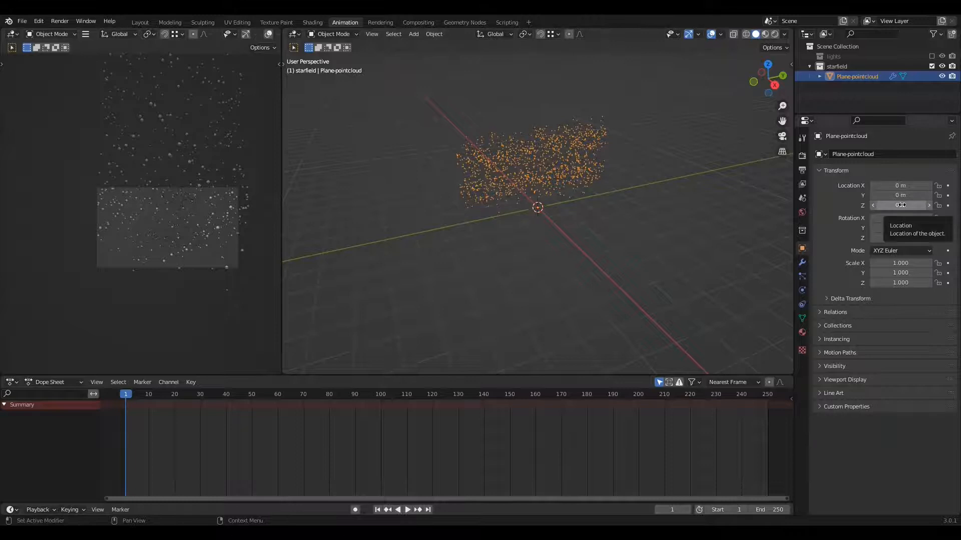
key("i")
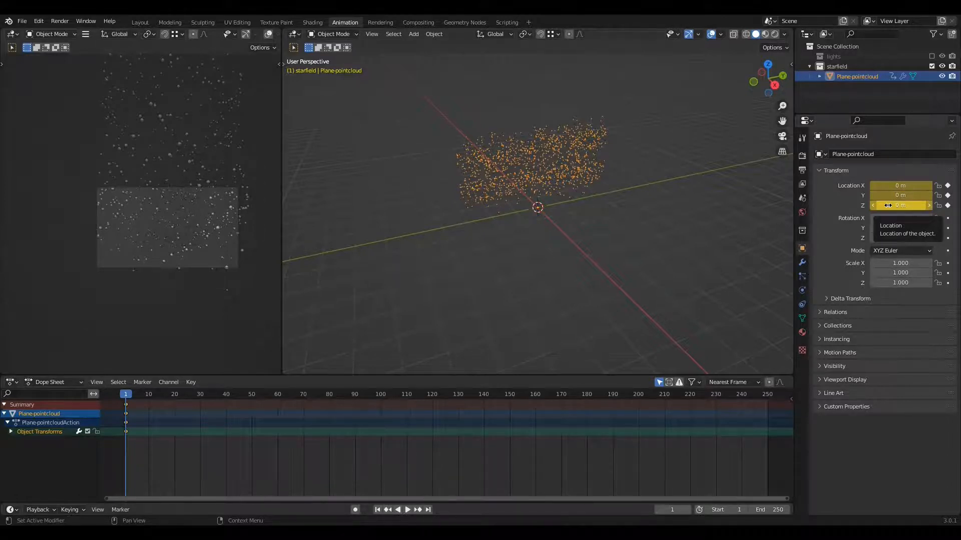
left_click_drag(887, 205, 889, 205)
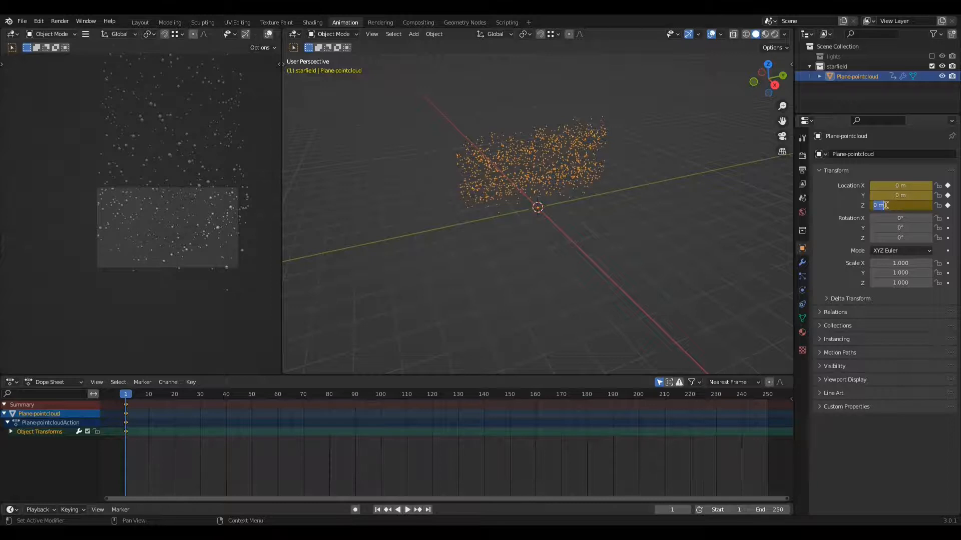
key("Return")
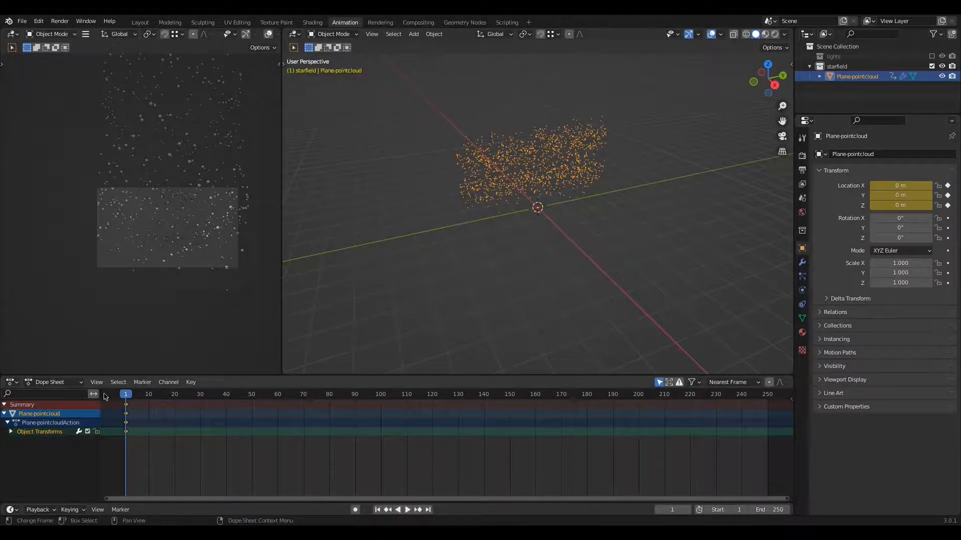
Keyframe the starfield's location at frame 250 with Z at about -1.84 m, and play the animation from the first frame.
left_click_drag(126, 399, 768, 403)
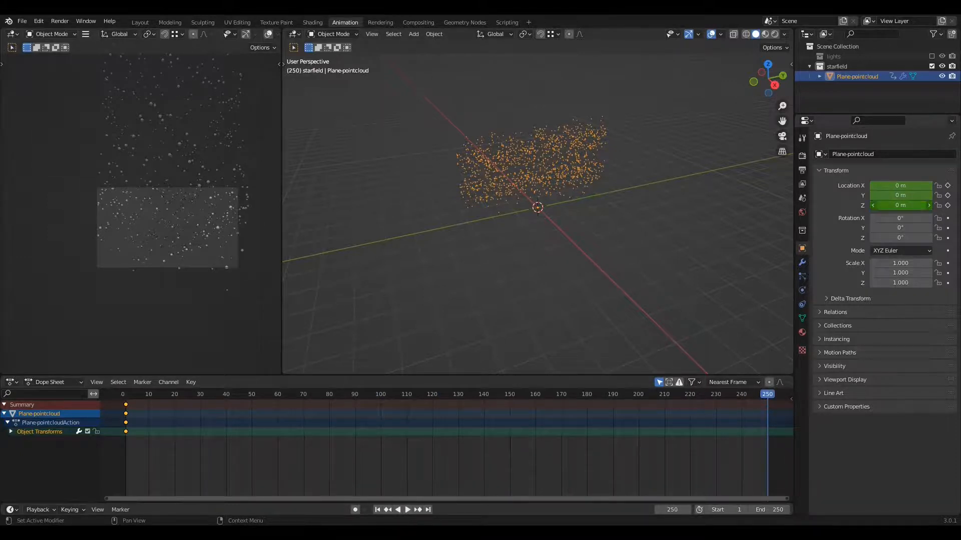
left_click_drag(900, 205, 860, 205)
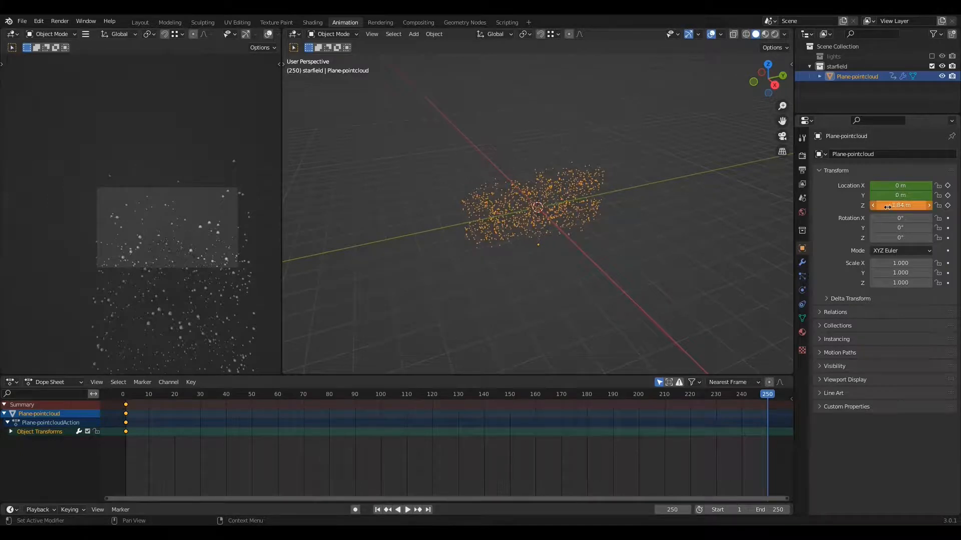
key("i")
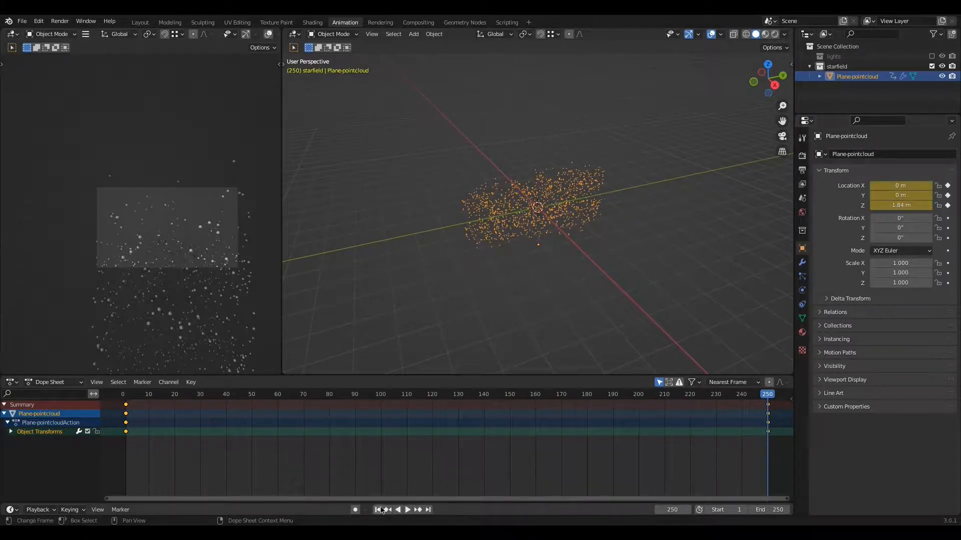
left_click(378, 510)
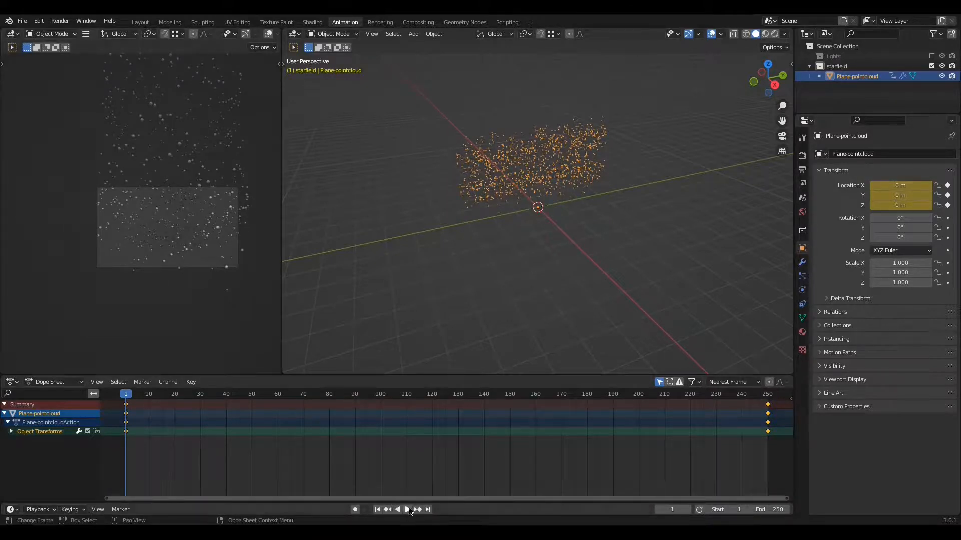
left_click(407, 510)
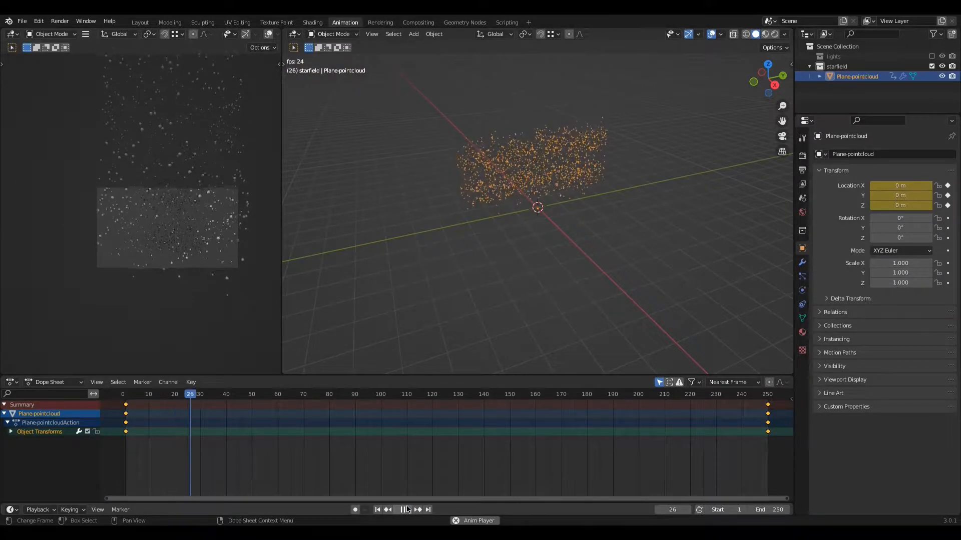